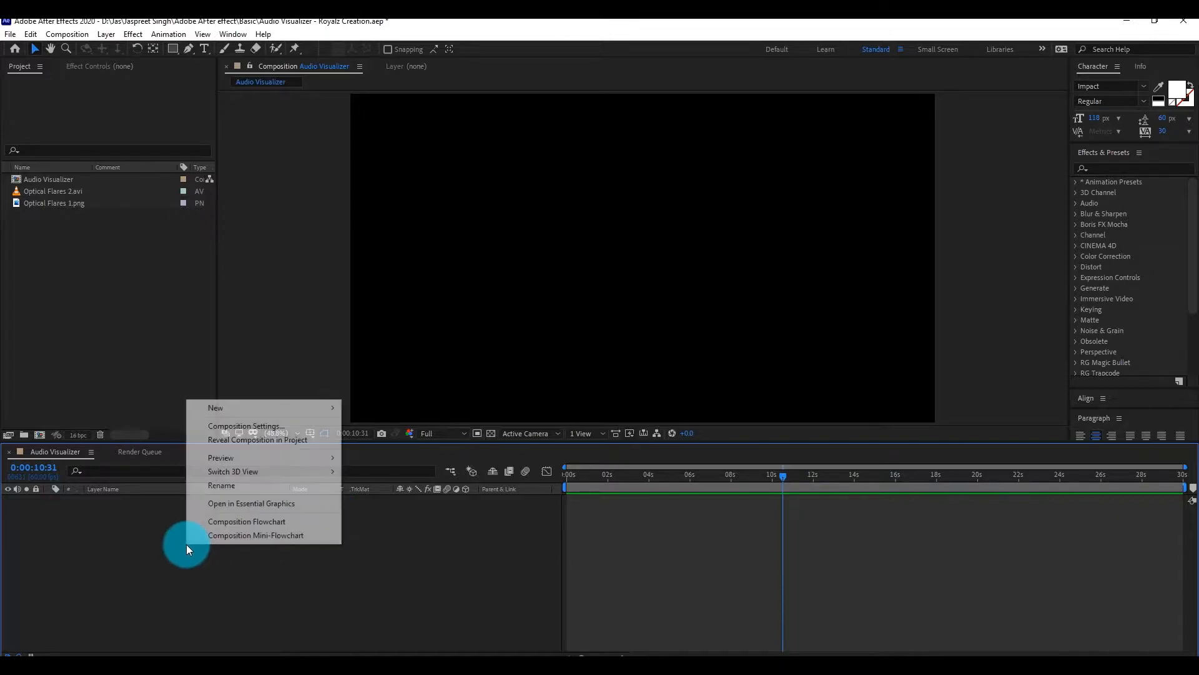
- Add a black 1920 × 1080 px solid to the Audio Visualizer composition and apply CC Particle Systems II to it
{"action": "mouse_move", "coordinate": [265, 409]}
{"action": "left_click", "coordinate": [418, 441]}
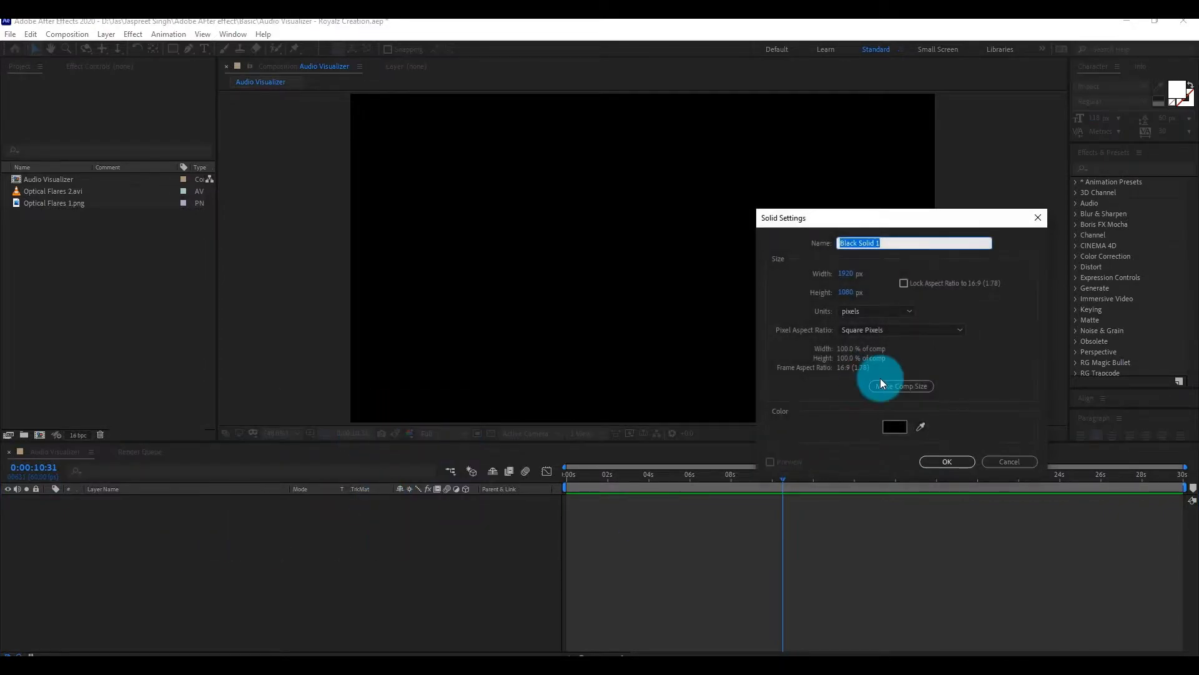
{"action": "left_click", "coordinate": [948, 463]}
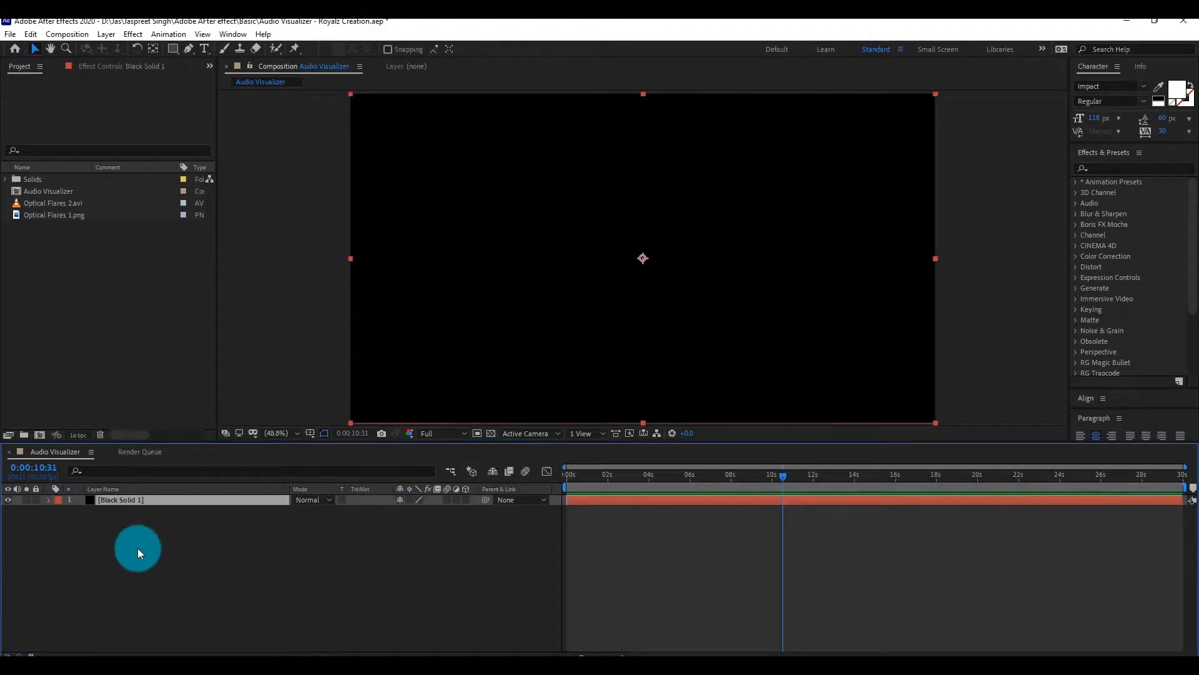
{"action": "left_click", "coordinate": [1105, 169]}
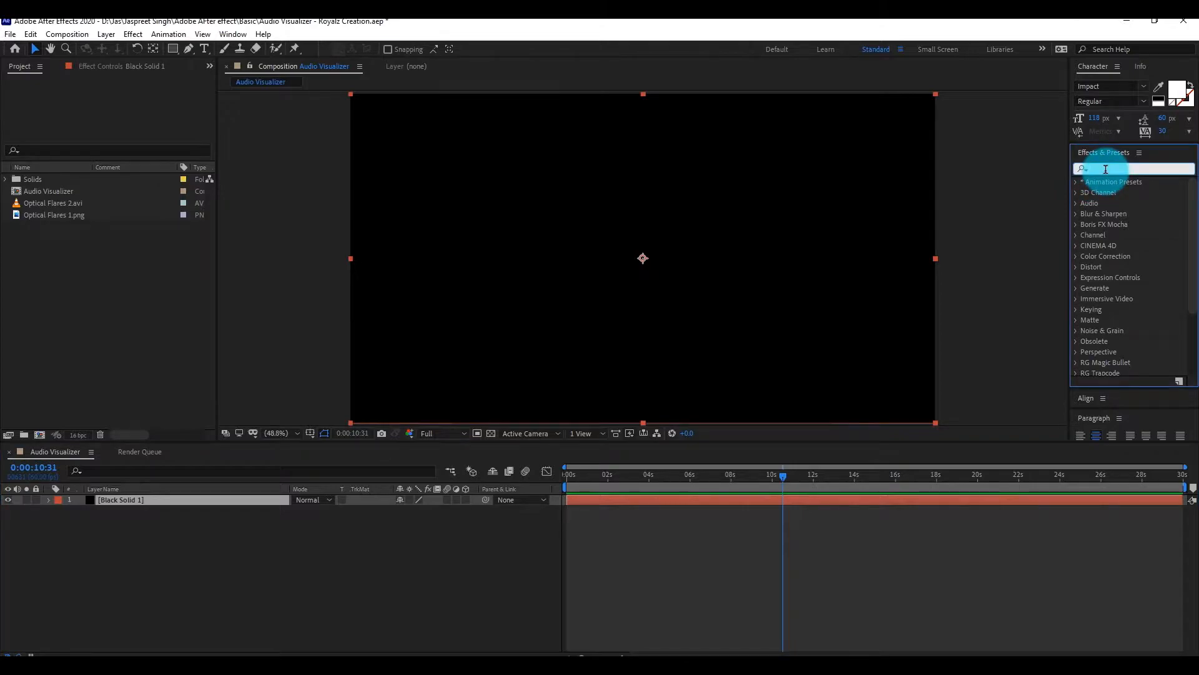
{"action": "type", "text": "cc partic"}
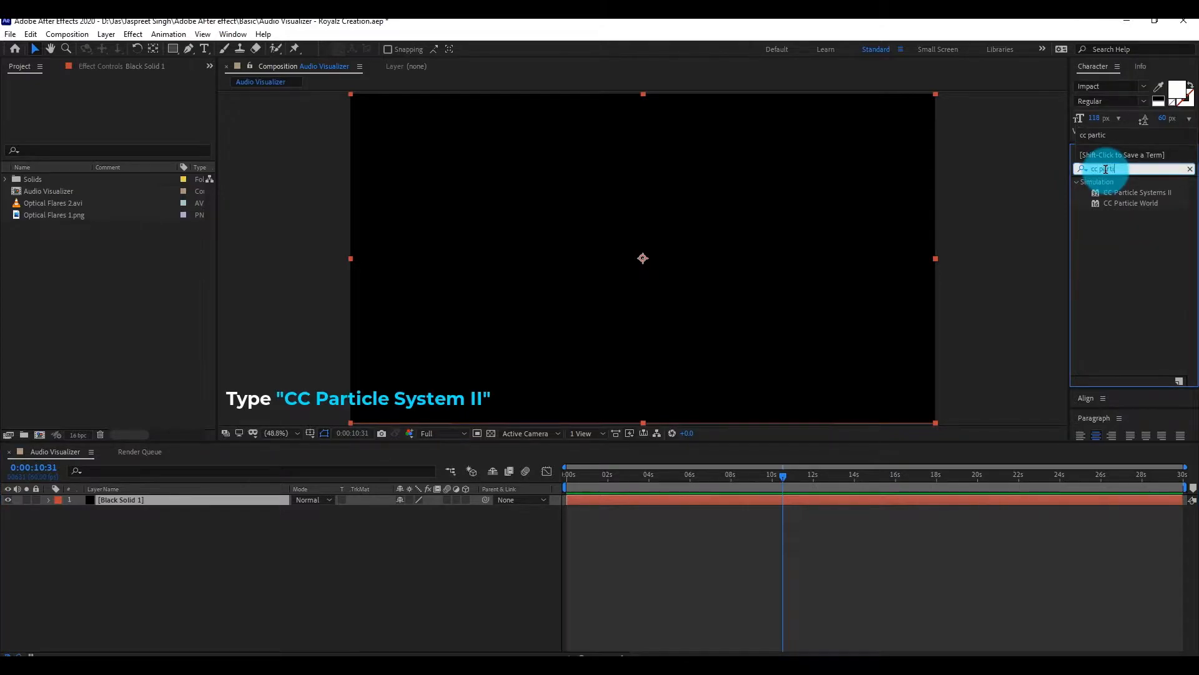
{"action": "double_click", "coordinate": [1132, 192]}
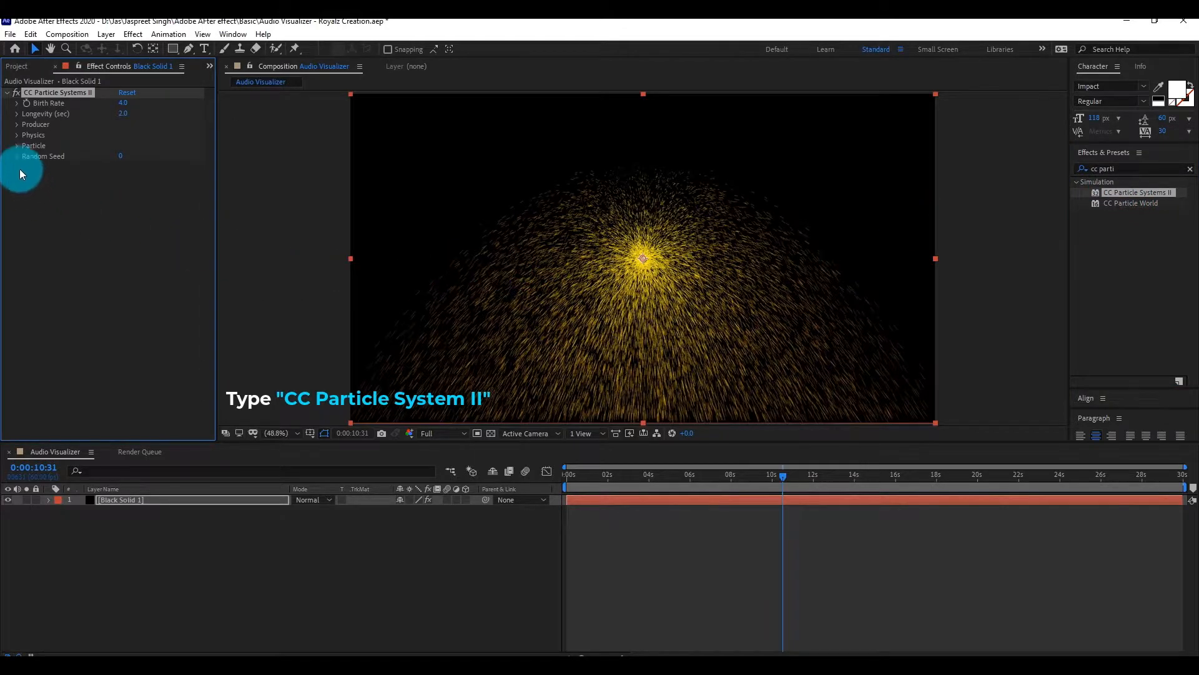
- Expand the particle effect's Producer, Physics and Particle settings, then set Birth Rate to 0.2 and Longevity to 2.8 seconds
{"action": "left_click", "coordinate": [17, 146]}
{"action": "left_click", "coordinate": [18, 135]}
{"action": "left_click", "coordinate": [17, 124]}
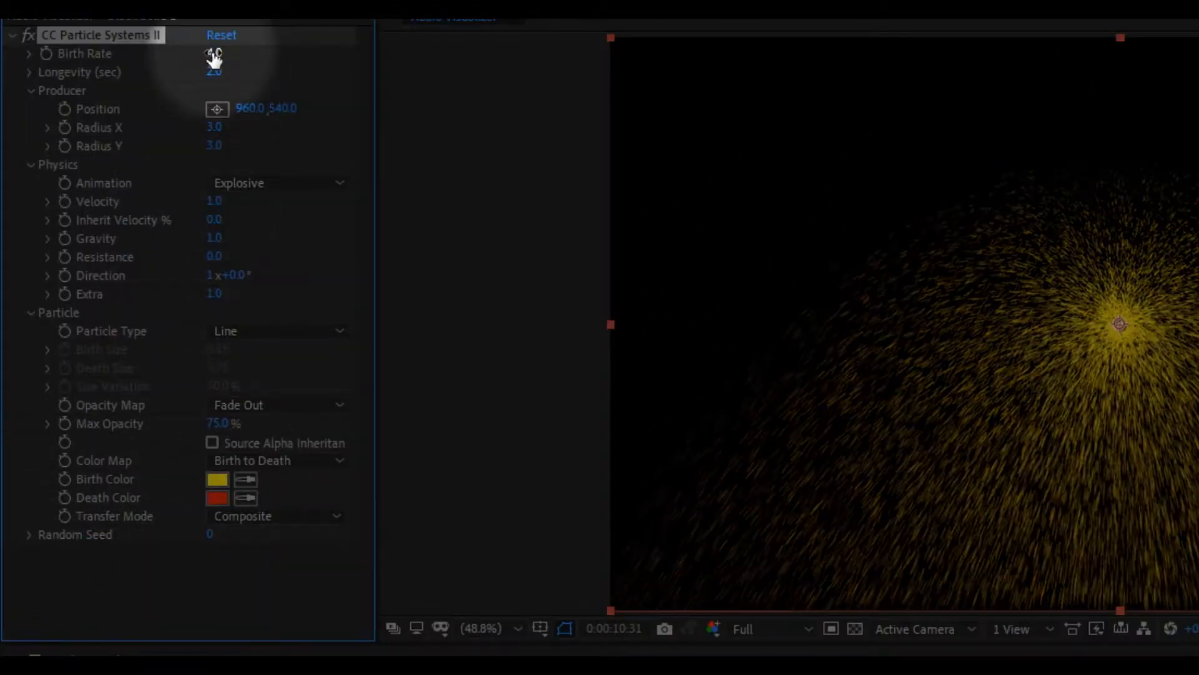
{"action": "left_click", "coordinate": [214, 54]}
{"action": "type", "text": "0.2"}
{"action": "key", "text": "Return"}
{"action": "left_click", "coordinate": [214, 72]}
{"action": "type", "text": "2.8"}
{"action": "key", "text": "Return"}
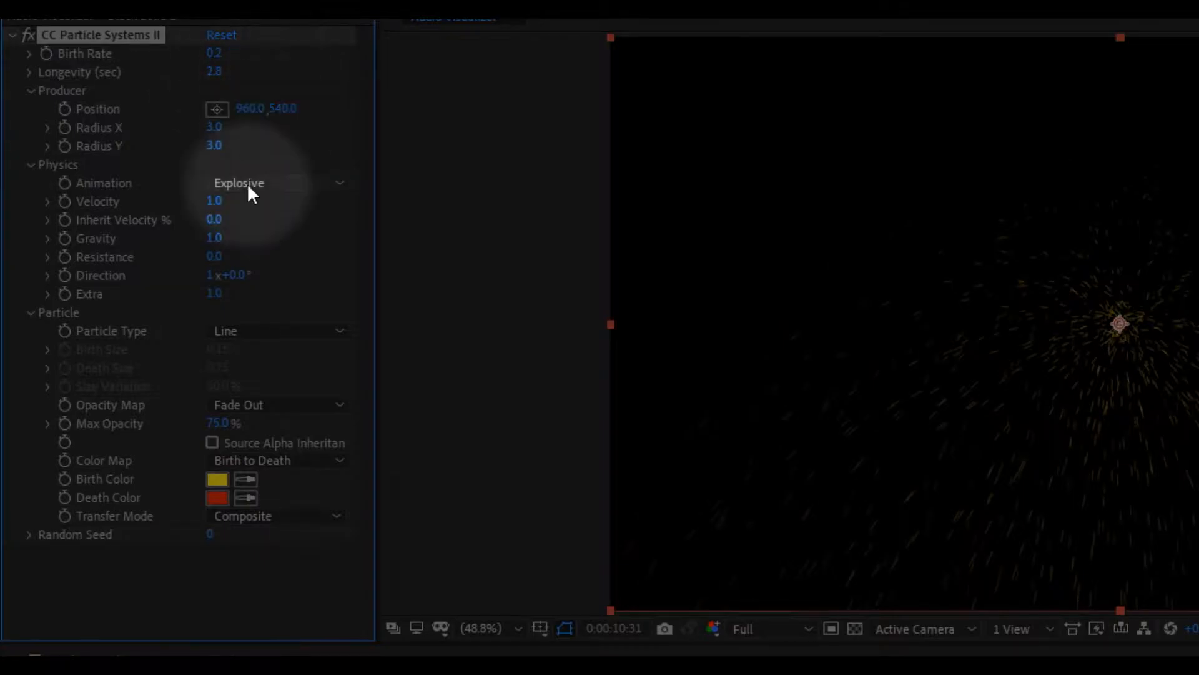
- In the particle physics, set Velocity to 0.2, Direction to 0 revolutions and Extra to 0
{"action": "left_click", "coordinate": [214, 201]}
{"action": "type", "text": "0.2"}
{"action": "key", "text": "Return"}
{"action": "left_click", "coordinate": [210, 275]}
{"action": "type", "text": "0"}
{"action": "key", "text": "Return"}
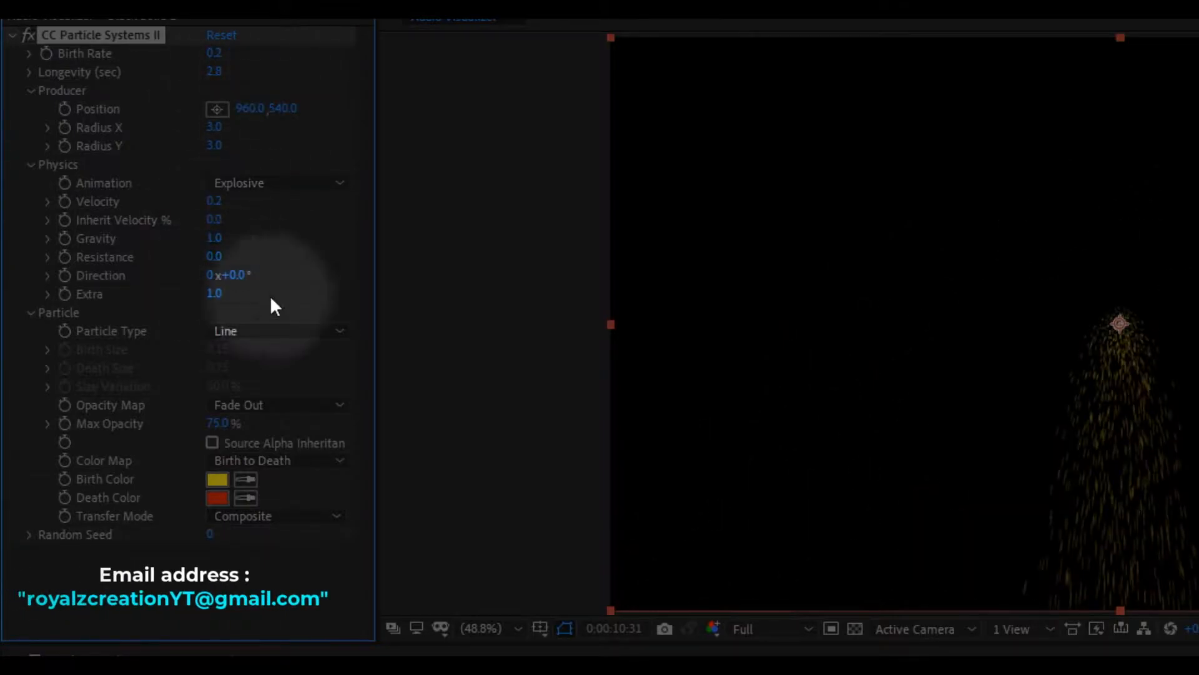
{"action": "left_click", "coordinate": [214, 294]}
{"action": "type", "text": "0"}
{"action": "key", "text": "Return"}
- Set the particle producer's Radius X and Radius Y to 0.1 each
{"action": "left_click", "coordinate": [215, 128]}
{"action": "type", "text": "0.1"}
{"action": "left_click", "coordinate": [217, 144]}
{"action": "type", "text": "0.1"}
{"action": "key", "text": "Return"}
- Change the particle type to TriPolygon and set the Random Seed to 320
{"action": "left_click", "coordinate": [249, 329]}
{"action": "left_click", "coordinate": [319, 546]}
{"action": "left_click_drag", "start_coordinate": [214, 535], "coordinate": [219, 542]}
- Set the particles' Birth Size to 0.1 and Death Size to 0.5
{"action": "left_click", "coordinate": [218, 350]}
{"action": "type", "text": "0.1"}
{"action": "left_click", "coordinate": [222, 367]}
{"action": "type", "text": "0.5"}
{"action": "key", "text": "Return"}
- Set the particle system's Gravity to 0
{"action": "left_click", "coordinate": [215, 238]}
{"action": "type", "text": "0"}
{"action": "key", "text": "Return"}
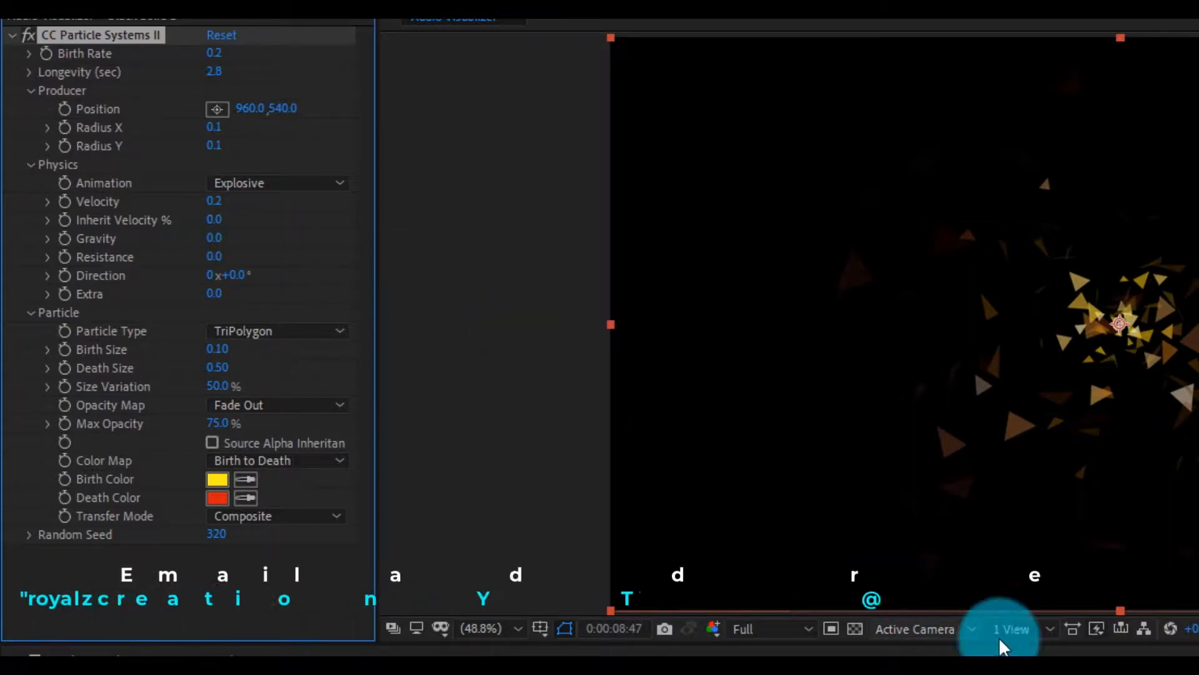
- Preview the particle animation from the start of the timeline
{"action": "left_click_drag", "start_coordinate": [1149, 643], "coordinate": [847, 647]}
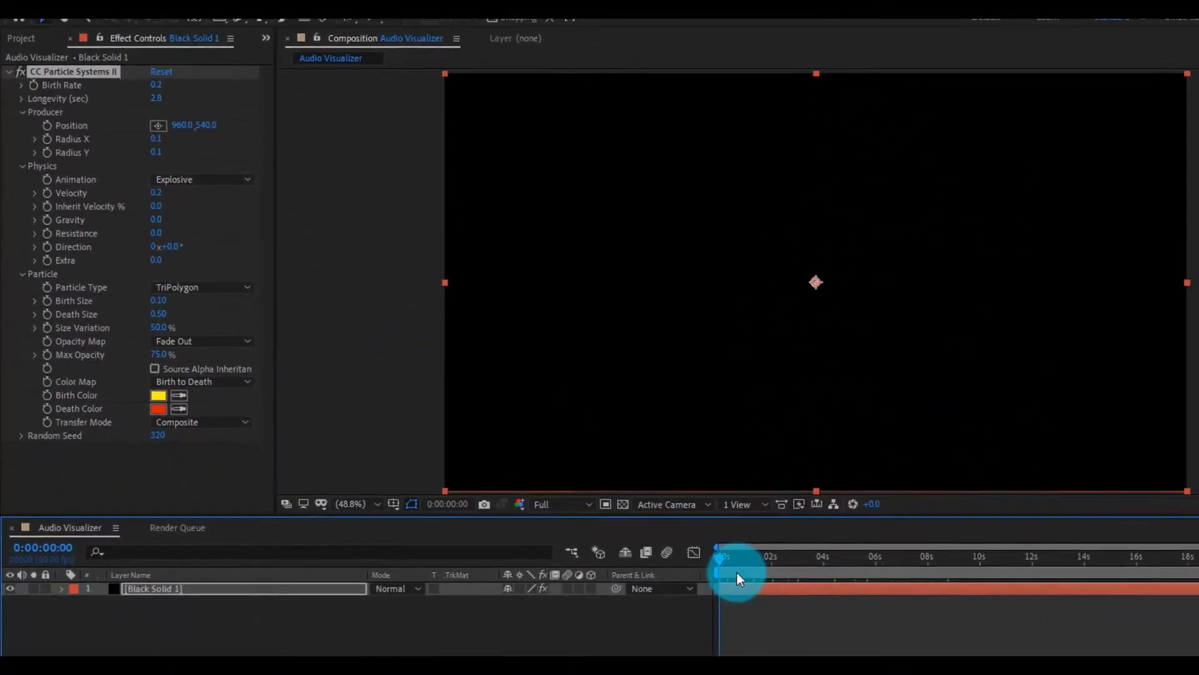
{"action": "key", "text": "space"}
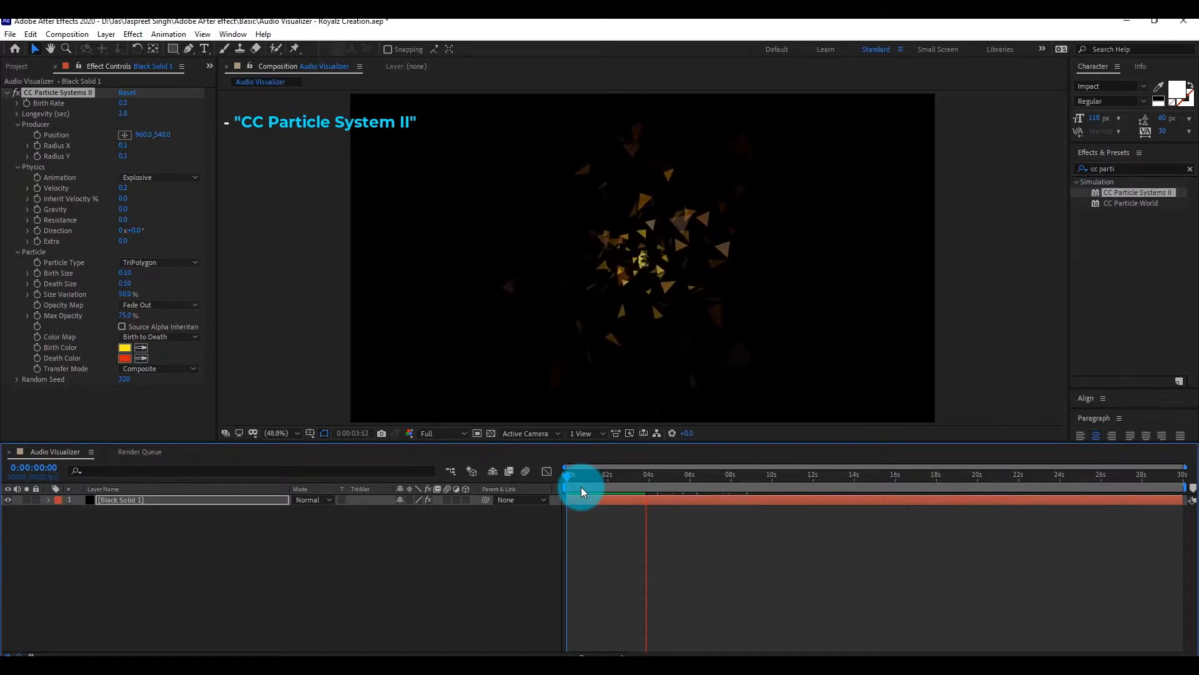
{"action": "key", "text": "space"}
- Apply the Fill effect to the particle solid and set its colour to 7CD3E6
{"action": "left_click", "coordinate": [1133, 168]}
{"action": "type", "text": "fill"}
{"action": "double_click", "coordinate": [1118, 246]}
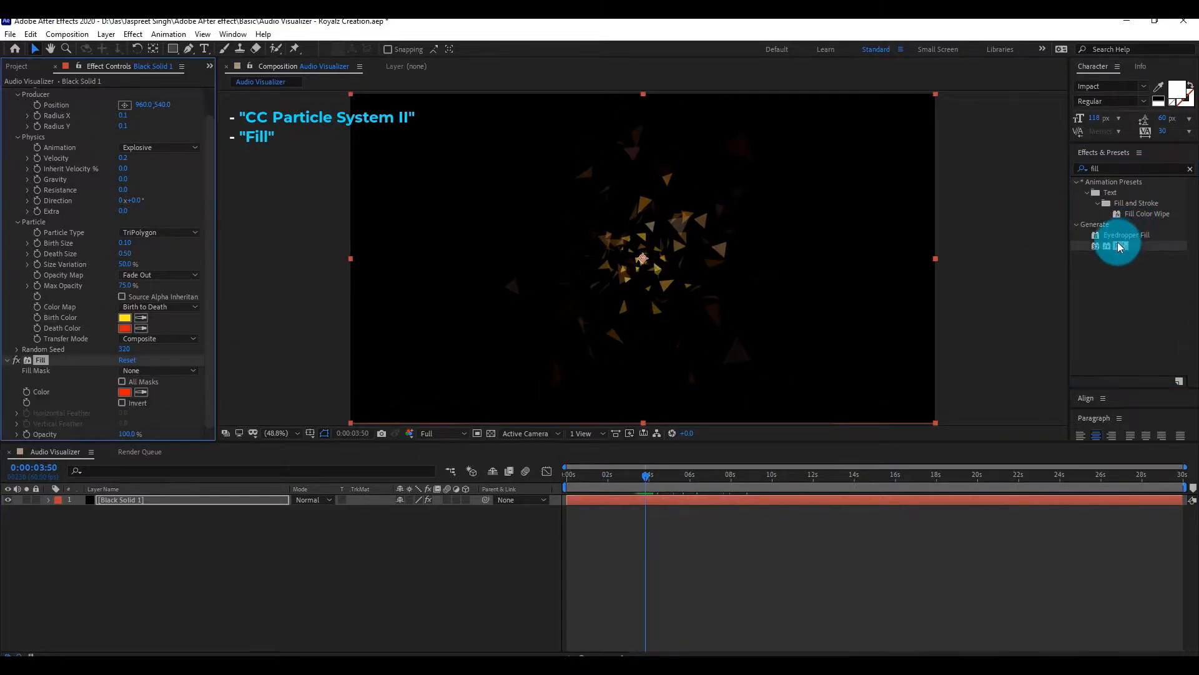
{"action": "left_click", "coordinate": [125, 392]}
{"action": "type", "text": "7CD3E6"}
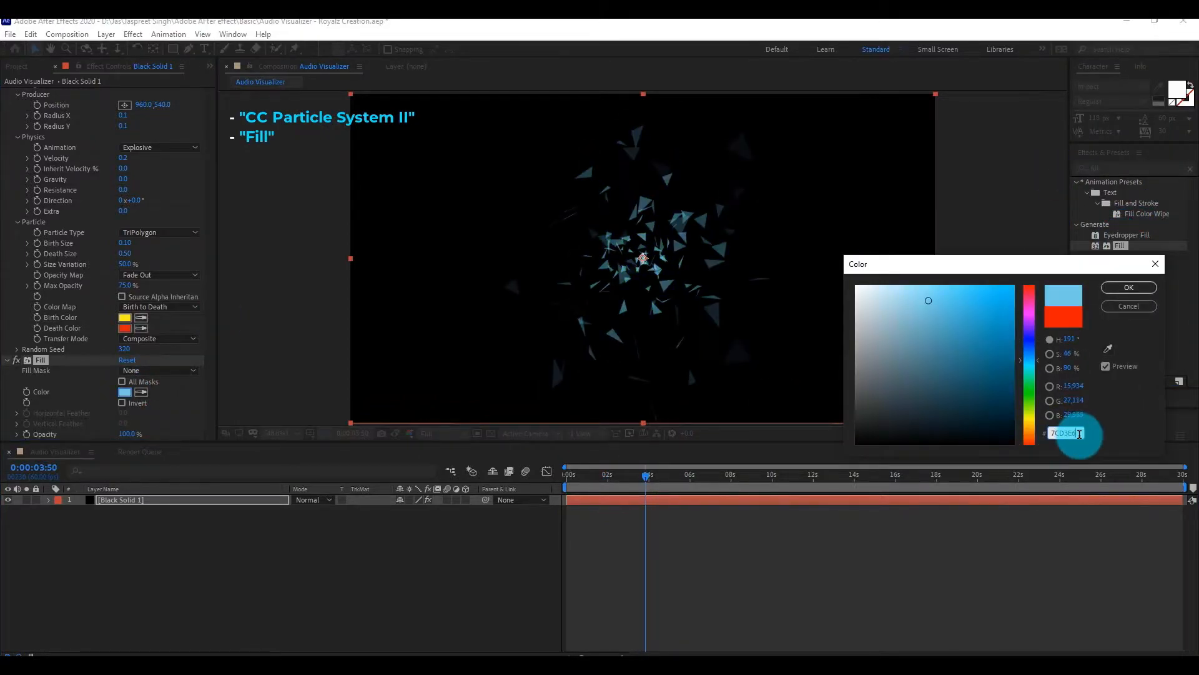
{"action": "key", "text": "Return"}
- Apply CC Radial Fast Blur to the particle solid with Amount 94 and Zoom set to Brightest
{"action": "left_click", "coordinate": [1112, 168]}
{"action": "type", "text": "cc"}
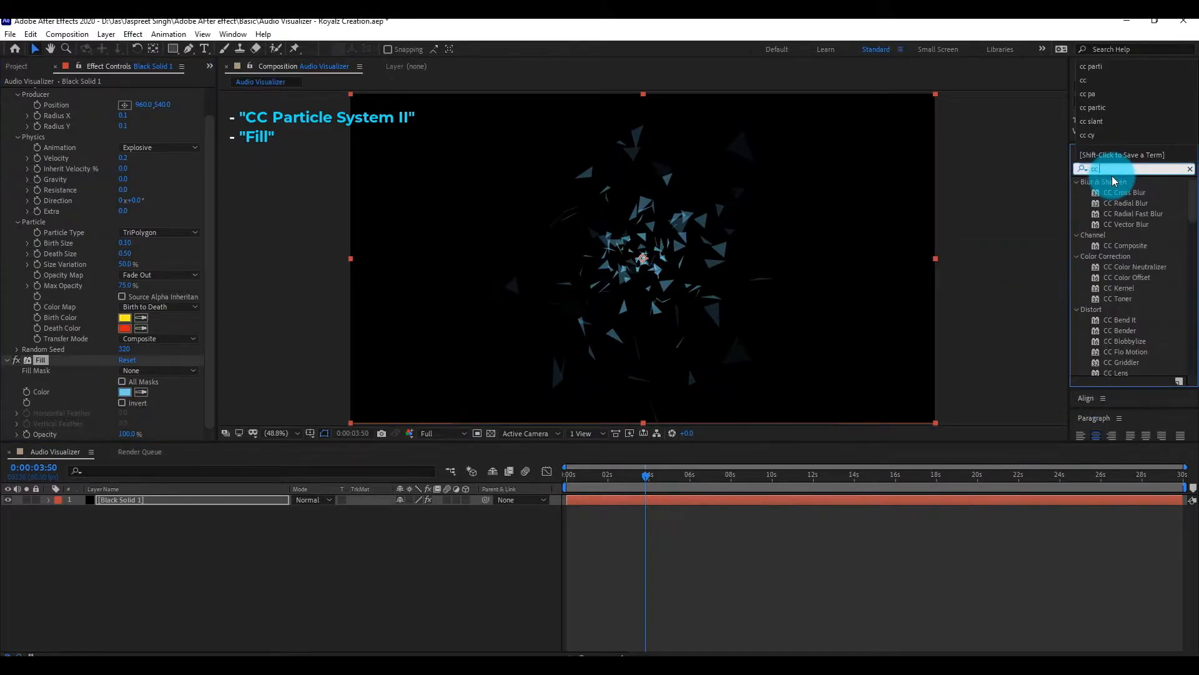
{"action": "type", "text": " rad"}
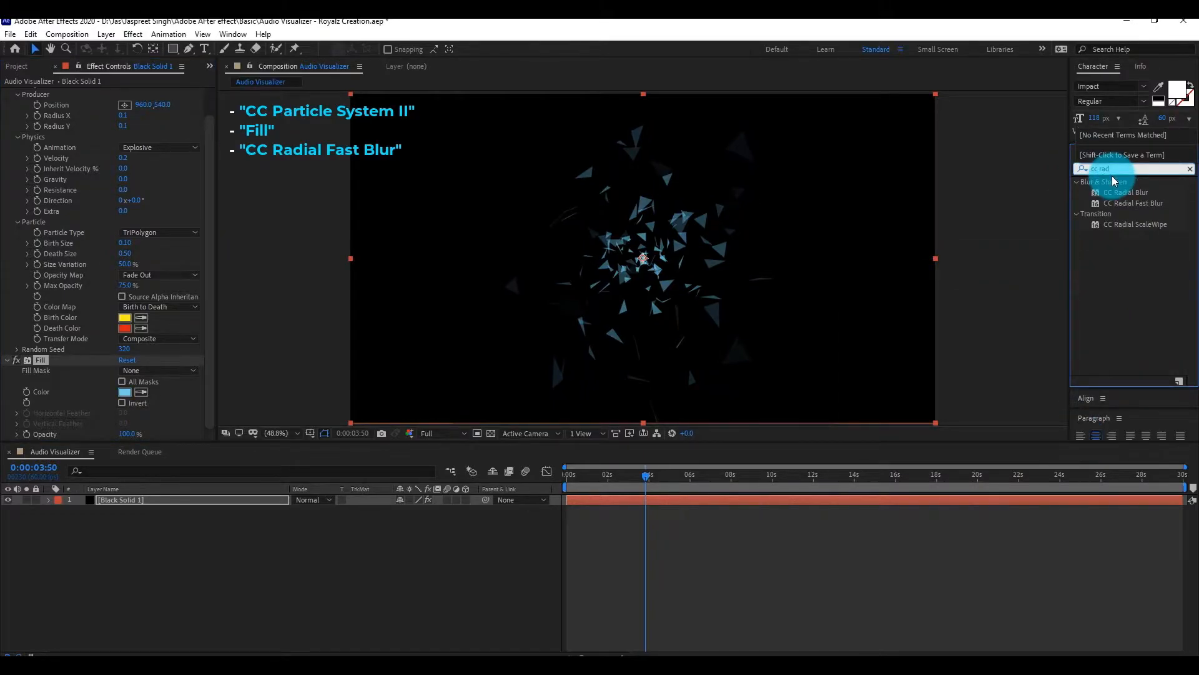
{"action": "left_click", "coordinate": [1143, 193]}
{"action": "double_click", "coordinate": [1141, 205]}
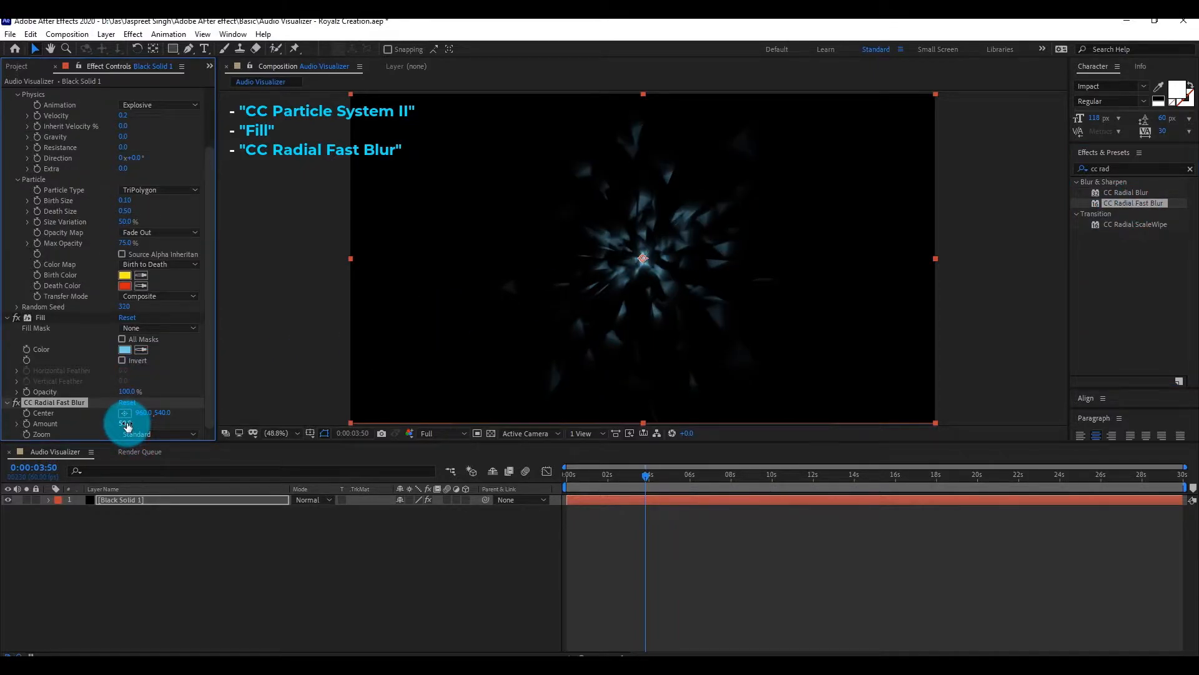
{"action": "left_click_drag", "start_coordinate": [142, 422], "coordinate": [159, 421]}
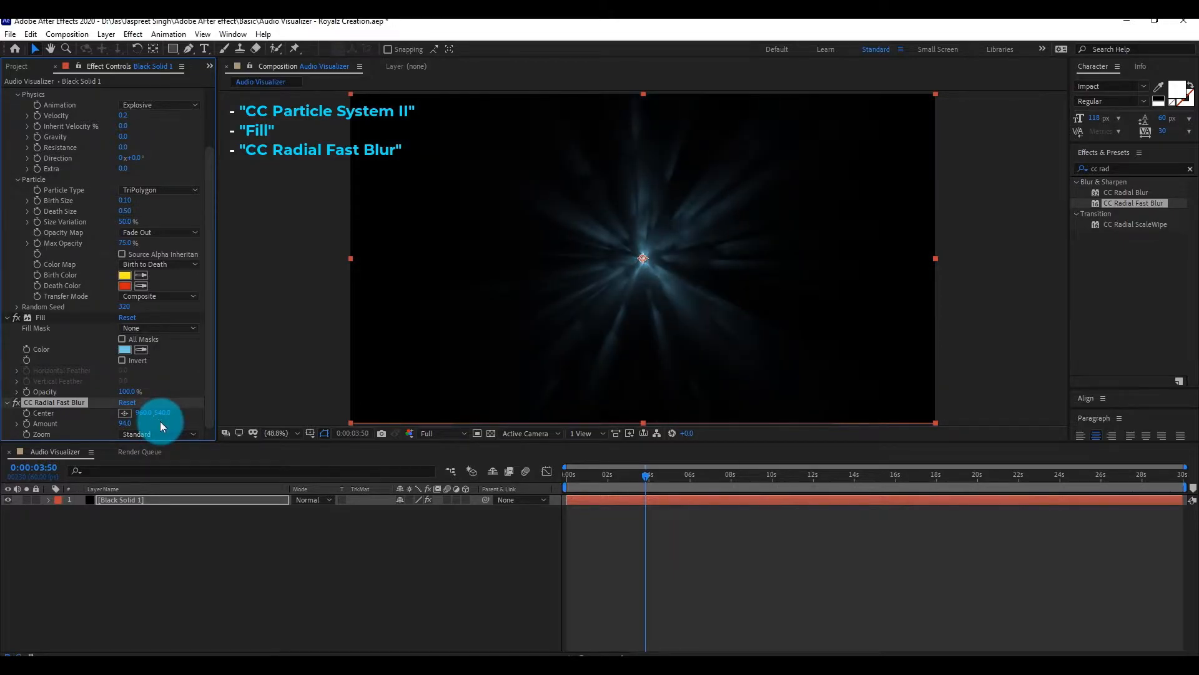
{"action": "left_click", "coordinate": [153, 433]}
{"action": "left_click", "coordinate": [160, 460]}
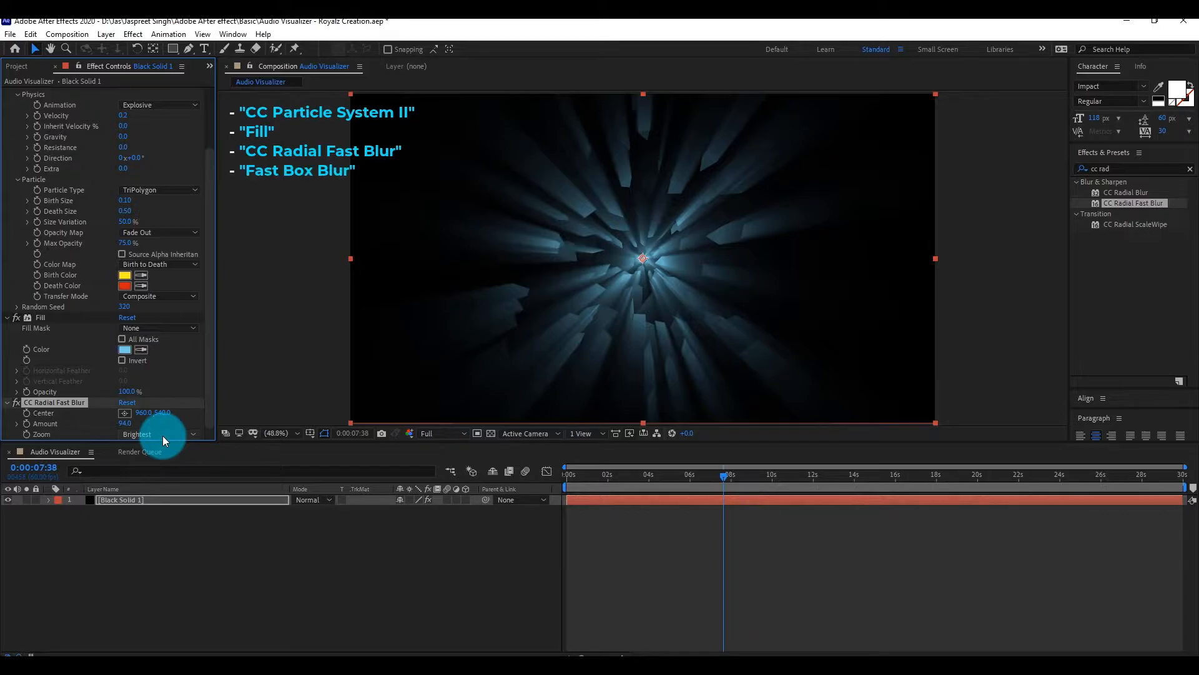
- Apply Fast Box Blur with a Blur Radius of 1.0 and reorder it above CC Radial Fast Blur
{"action": "left_click", "coordinate": [1073, 174]}
{"action": "type", "text": "fast box bl"}
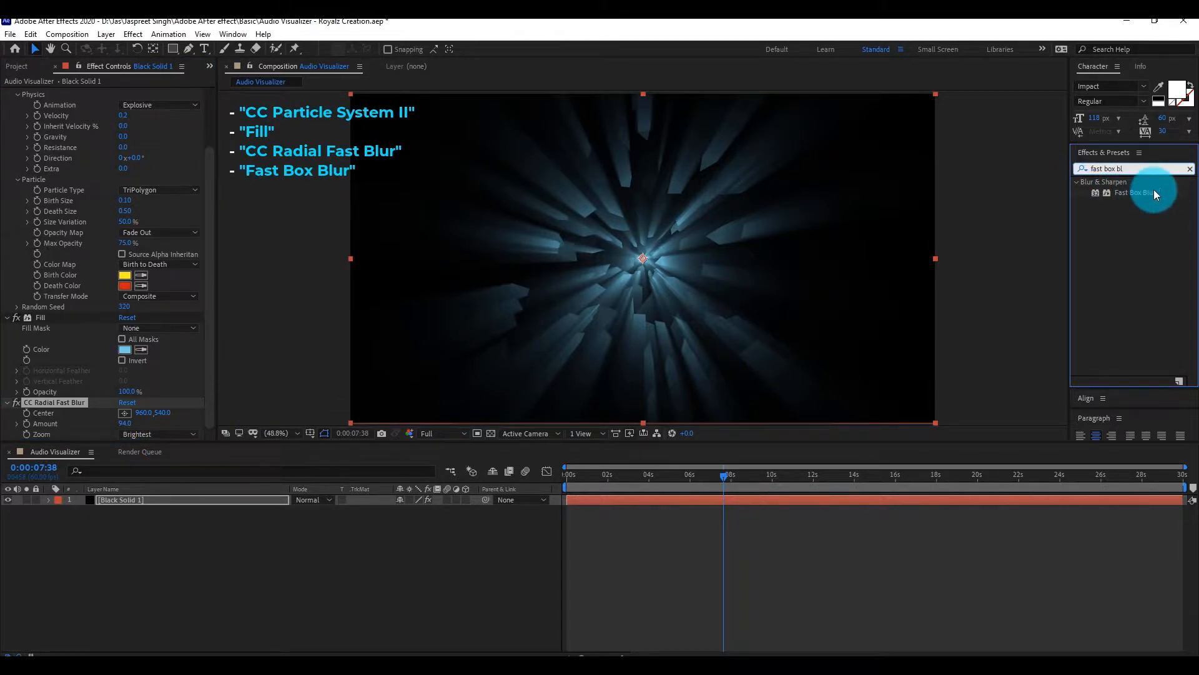
{"action": "double_click", "coordinate": [1153, 192]}
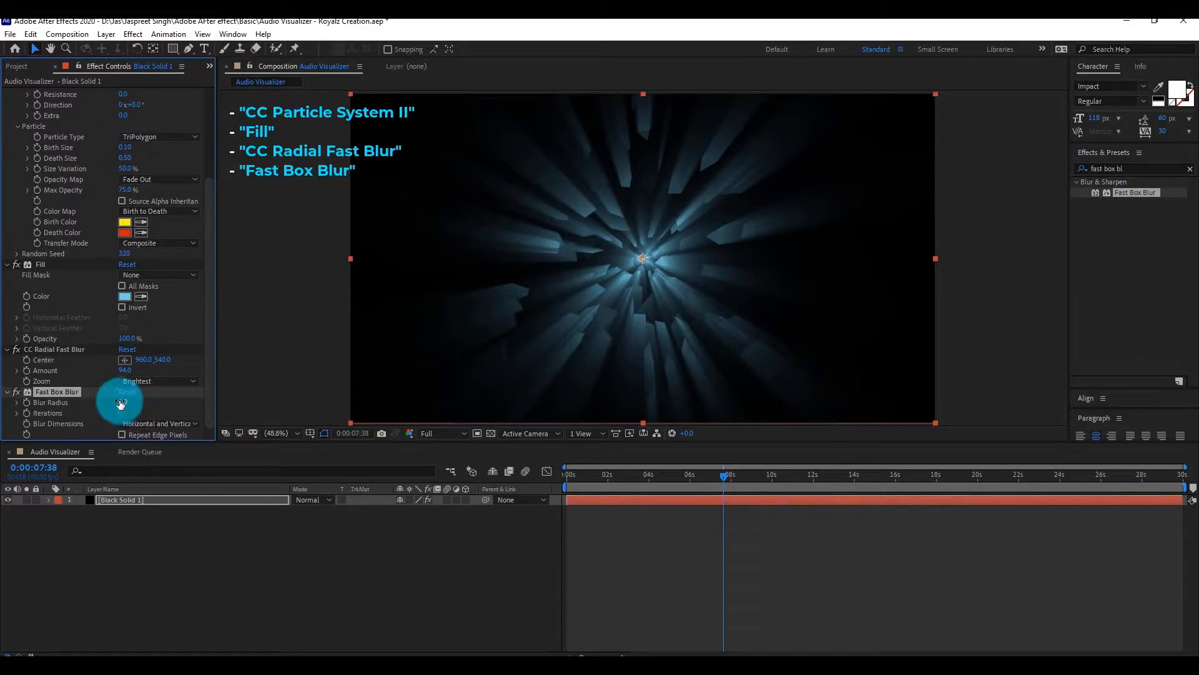
{"action": "left_click_drag", "start_coordinate": [86, 391], "coordinate": [107, 323]}
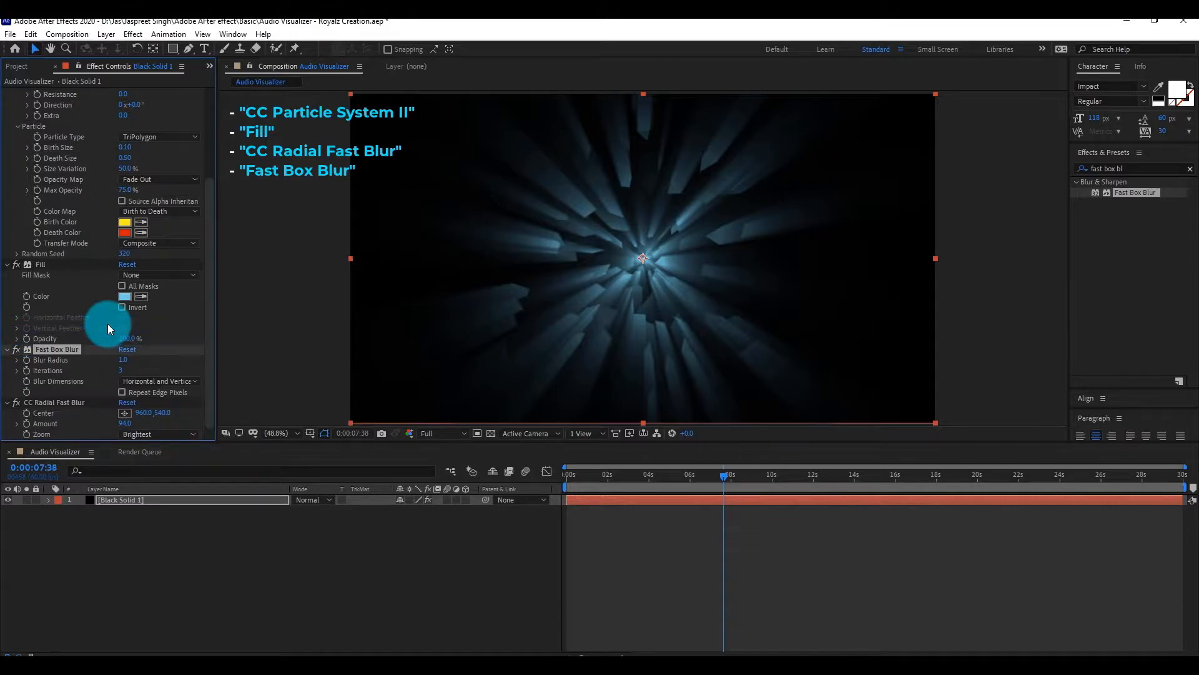
- Apply Find Edges to the particle solid with Invert enabled and Blend With Original at 60%
{"action": "left_click_drag", "start_coordinate": [1150, 170], "coordinate": [1092, 171]}
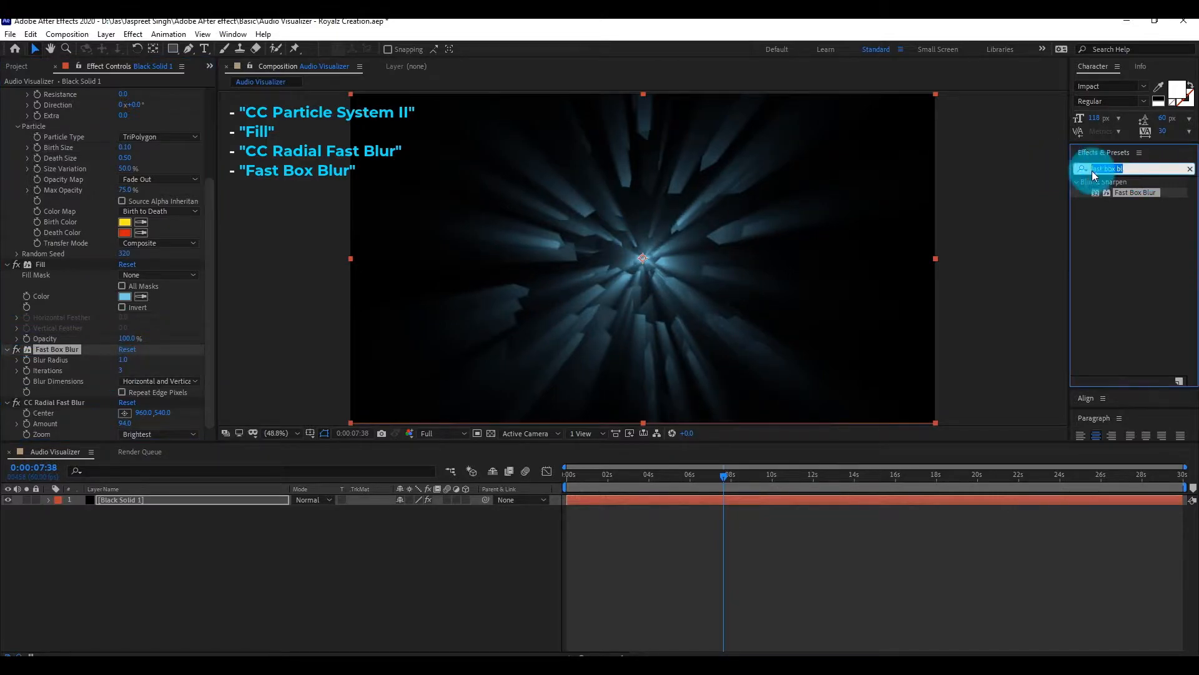
{"action": "type", "text": "find e"}
{"action": "double_click", "coordinate": [1137, 192]}
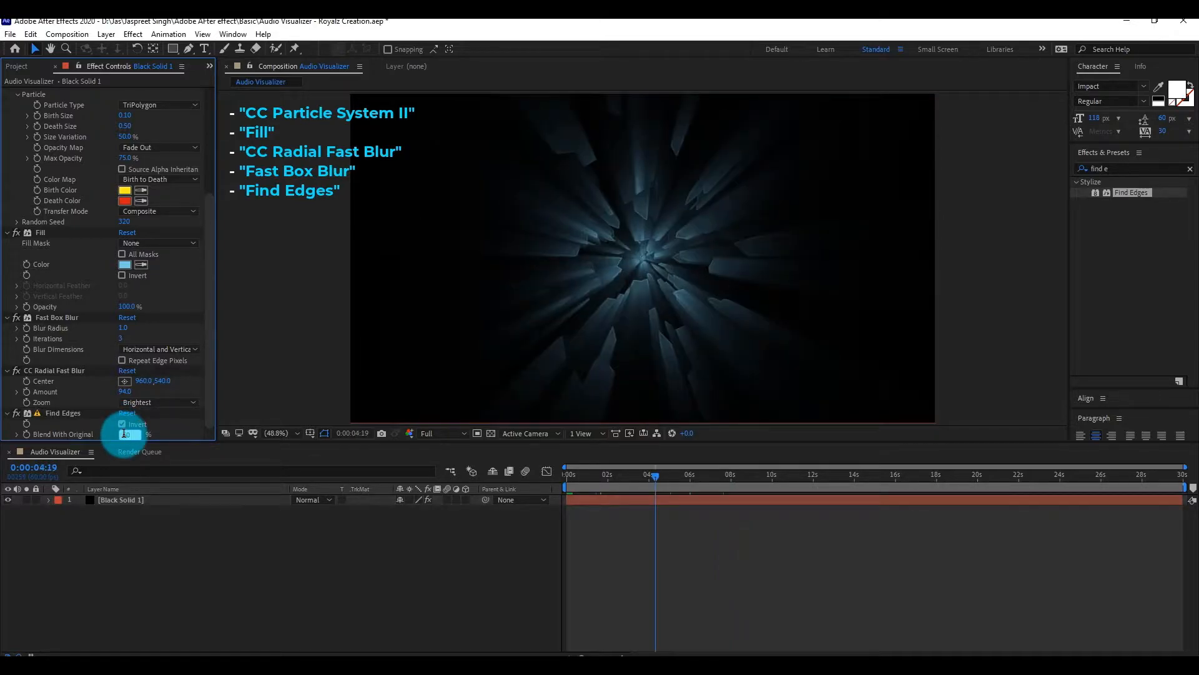
- Set the preview resolution to Half and move the current time to 0:00:02:06
{"action": "left_click", "coordinate": [451, 434]}
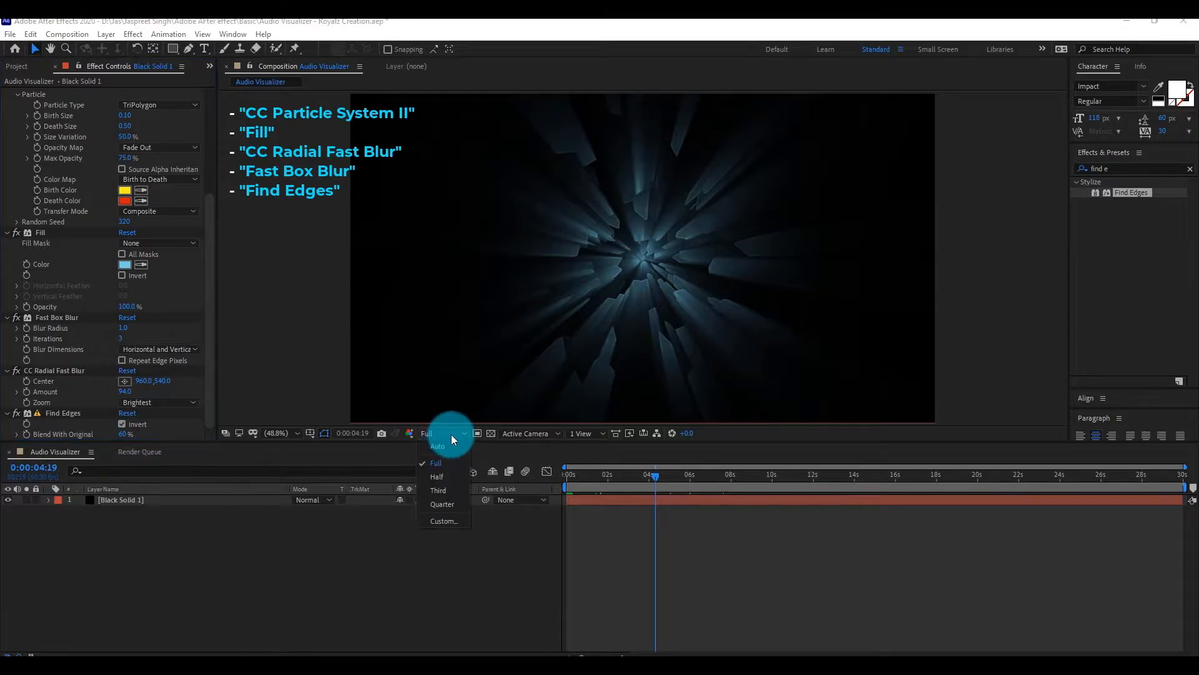
{"action": "left_click", "coordinate": [445, 475]}
{"action": "left_click_drag", "start_coordinate": [651, 473], "coordinate": [610, 475]}
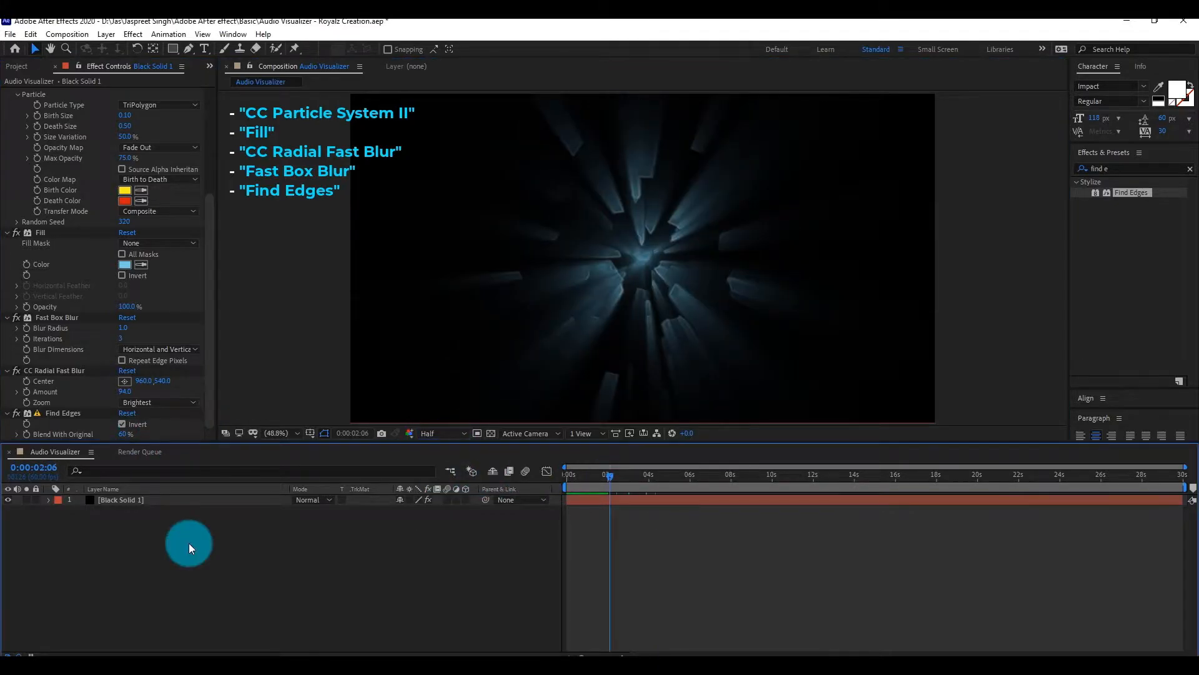
- Add a second black solid above the particle layer
{"action": "right_click", "coordinate": [189, 542]}
{"action": "mouse_move", "coordinate": [248, 407]}
{"action": "left_click", "coordinate": [402, 439]}
{"action": "left_click", "coordinate": [928, 459]}
- Draw a small circular ellipse mask around the composition's centre on Black Solid 2
{"action": "left_click", "coordinate": [174, 49]}
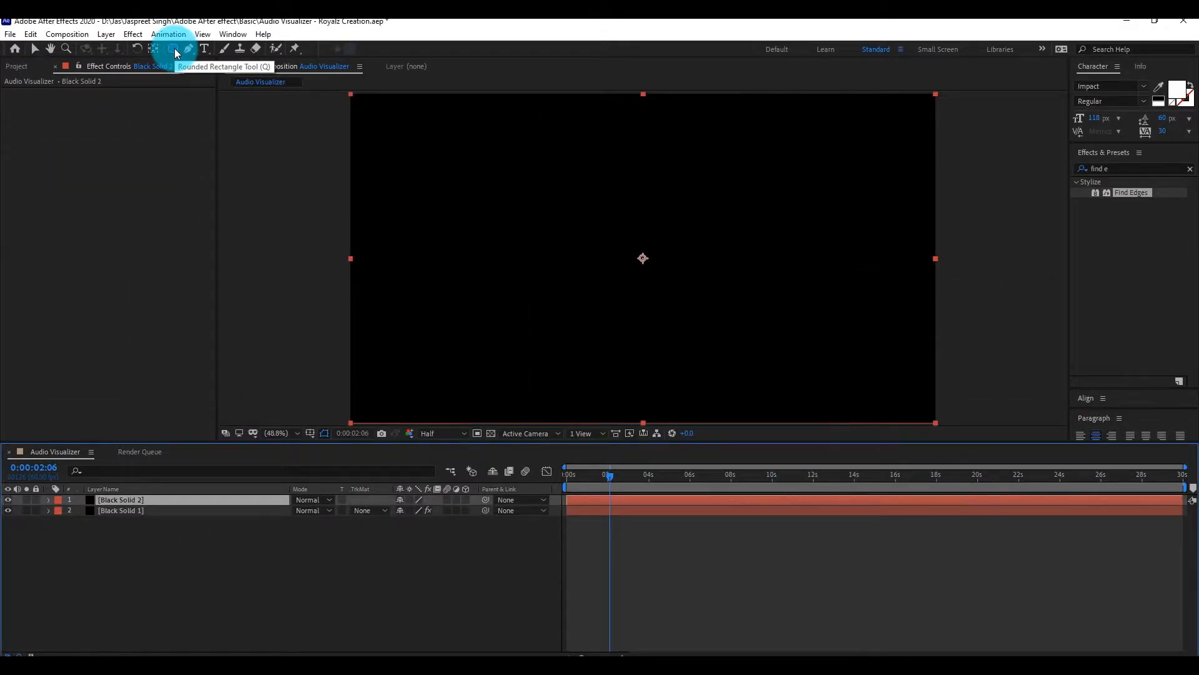
{"action": "key", "text": "q"}
{"action": "left_click_drag", "start_coordinate": [603, 241], "coordinate": [686, 285]}
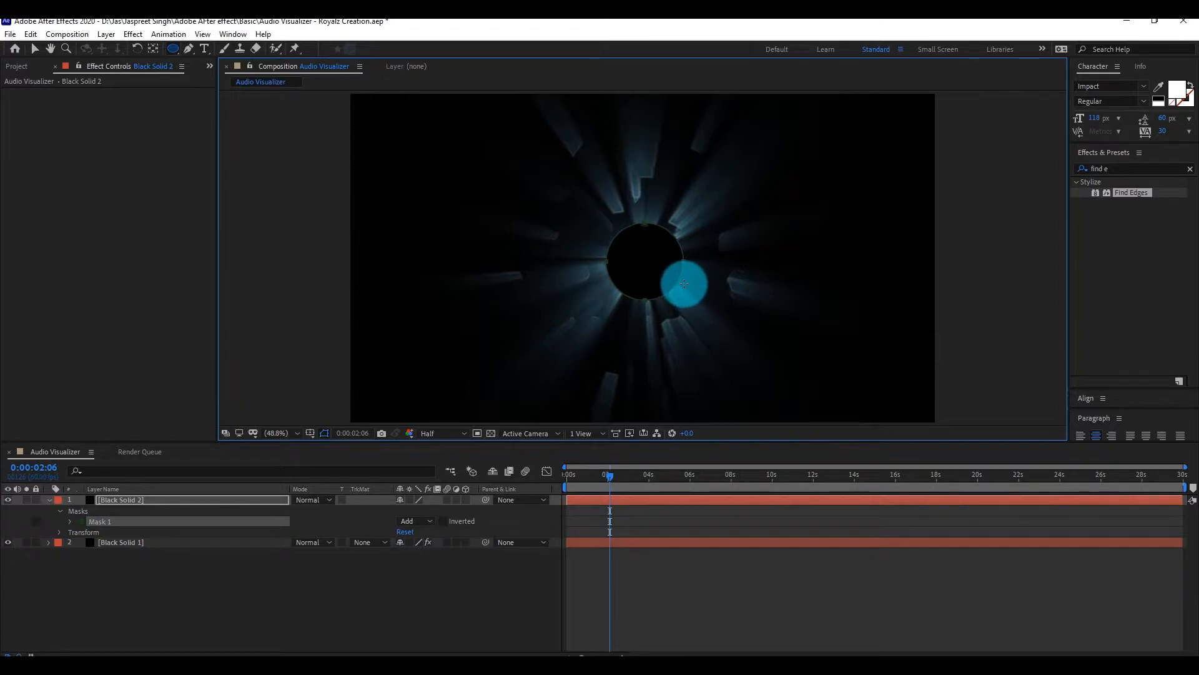
- Reveal the circular mask's Mask Feather and set it to 179 pixels
{"action": "left_click", "coordinate": [171, 522]}
{"action": "key", "text": "f"}
{"action": "left_click_drag", "start_coordinate": [392, 524], "coordinate": [544, 529]}
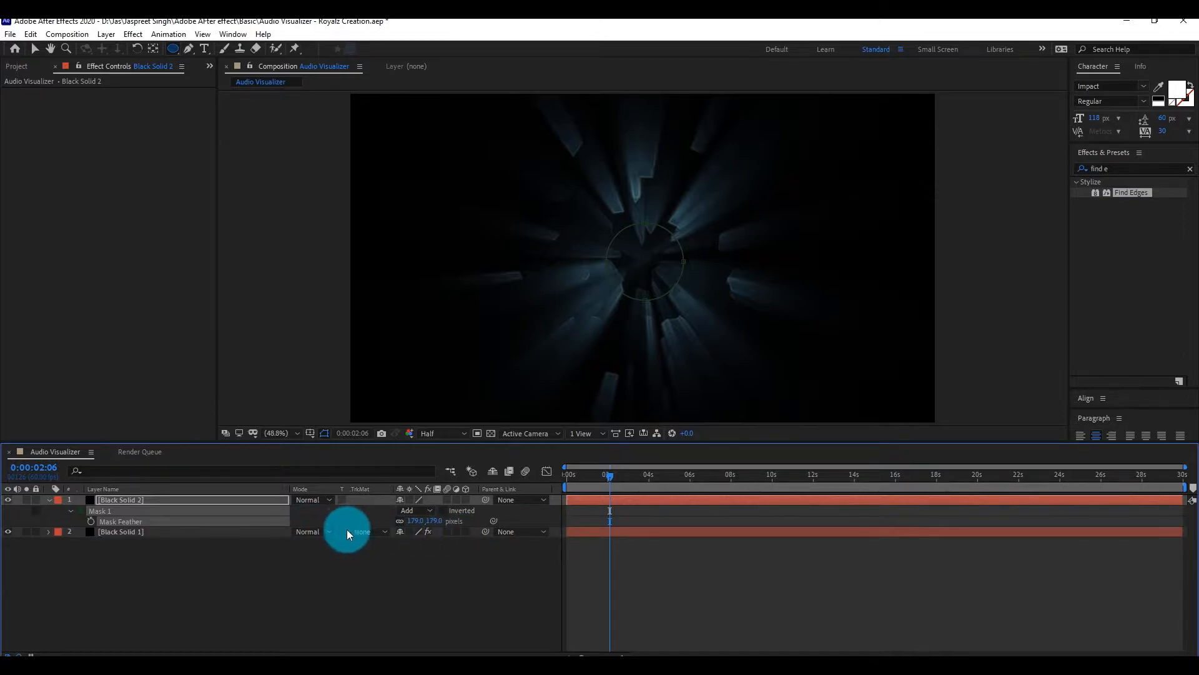
- Give Black Solid 1 an Alpha Inverted Matte from Black Solid 2 and set its blending mode to Add
{"action": "left_click", "coordinate": [372, 532]}
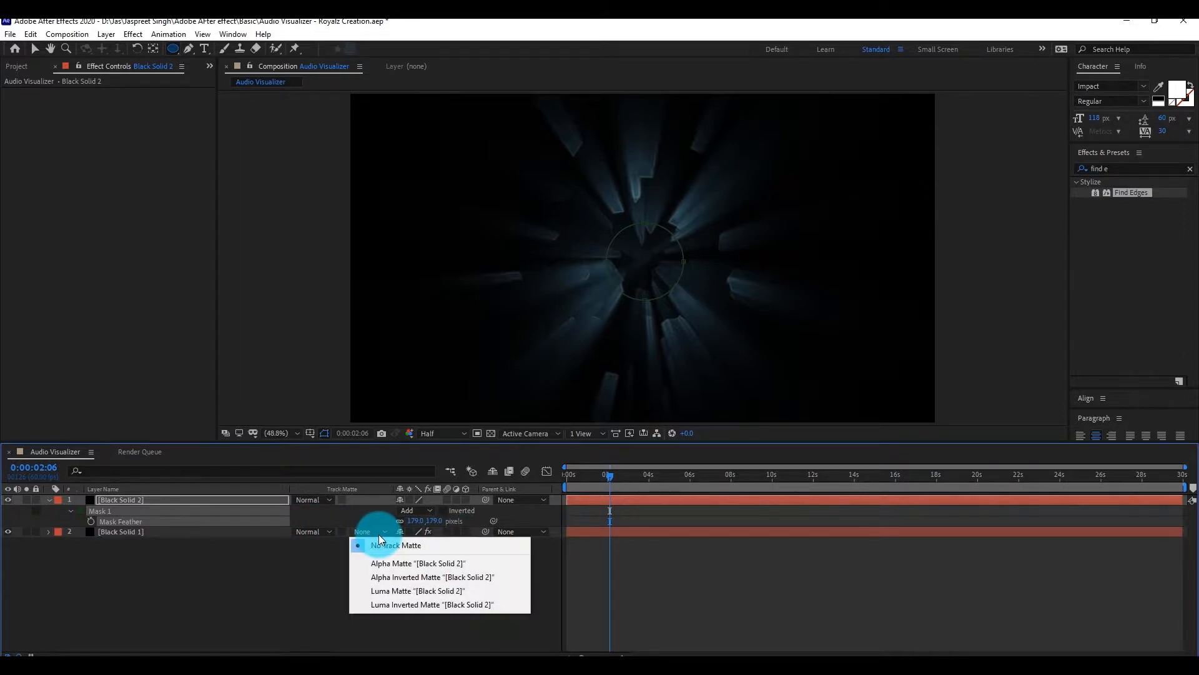
{"action": "left_click", "coordinate": [440, 577]}
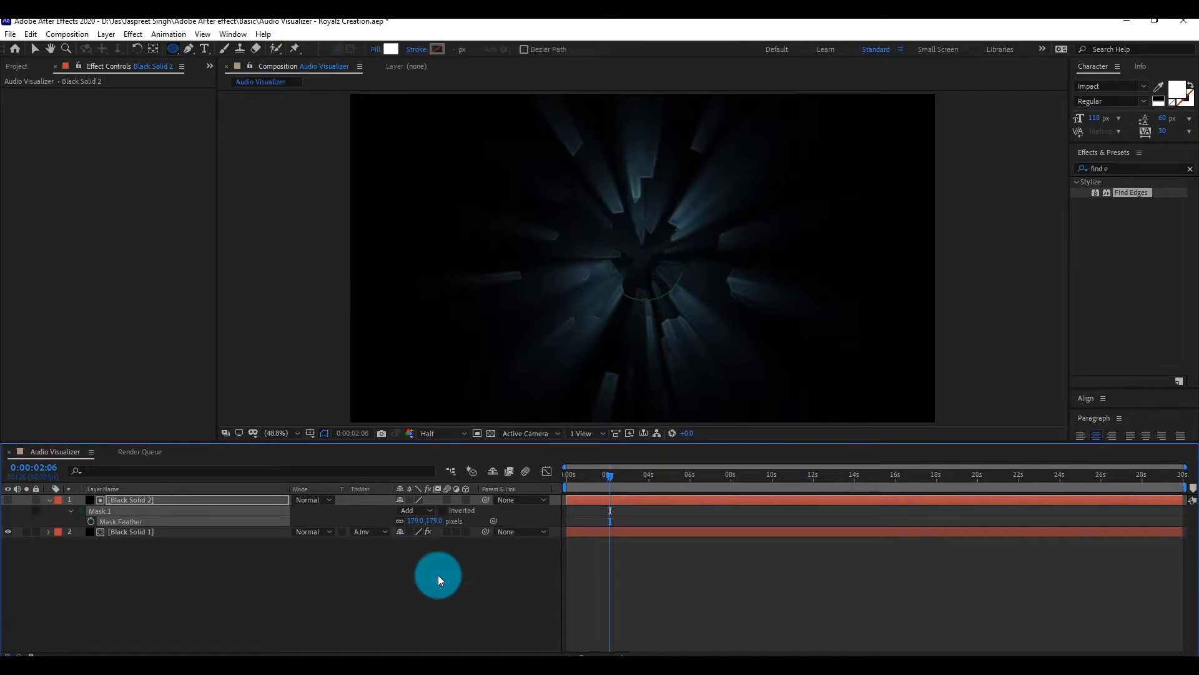
{"action": "left_click", "coordinate": [286, 530]}
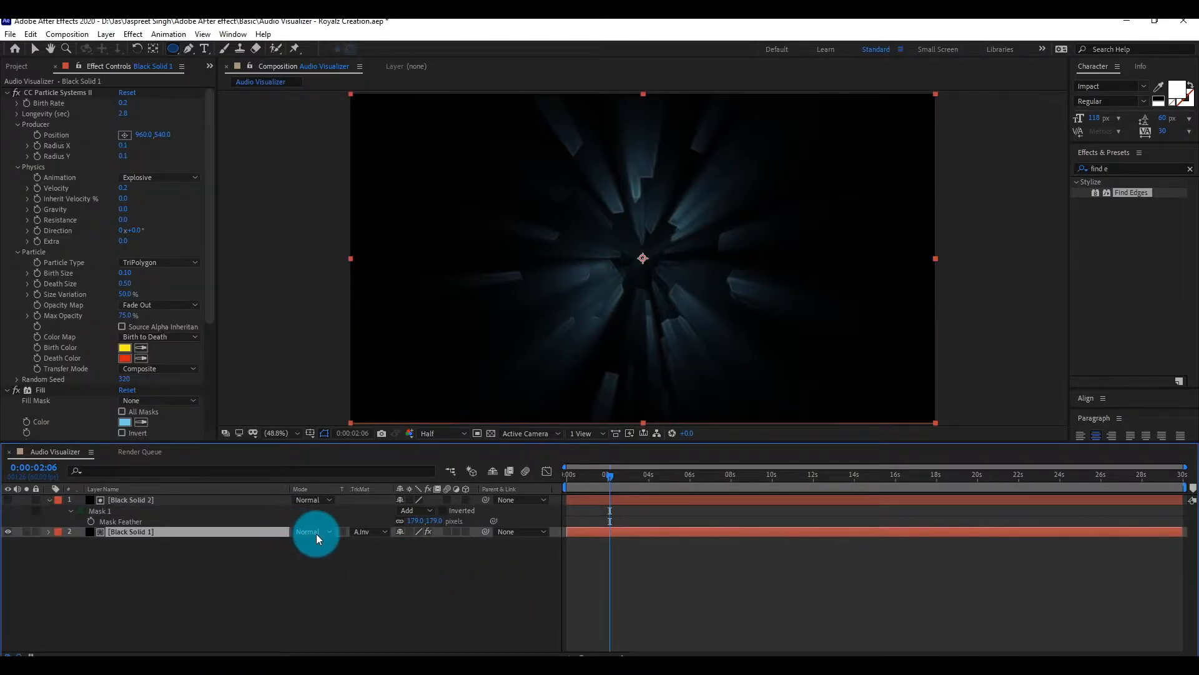
{"action": "left_click", "coordinate": [312, 533]}
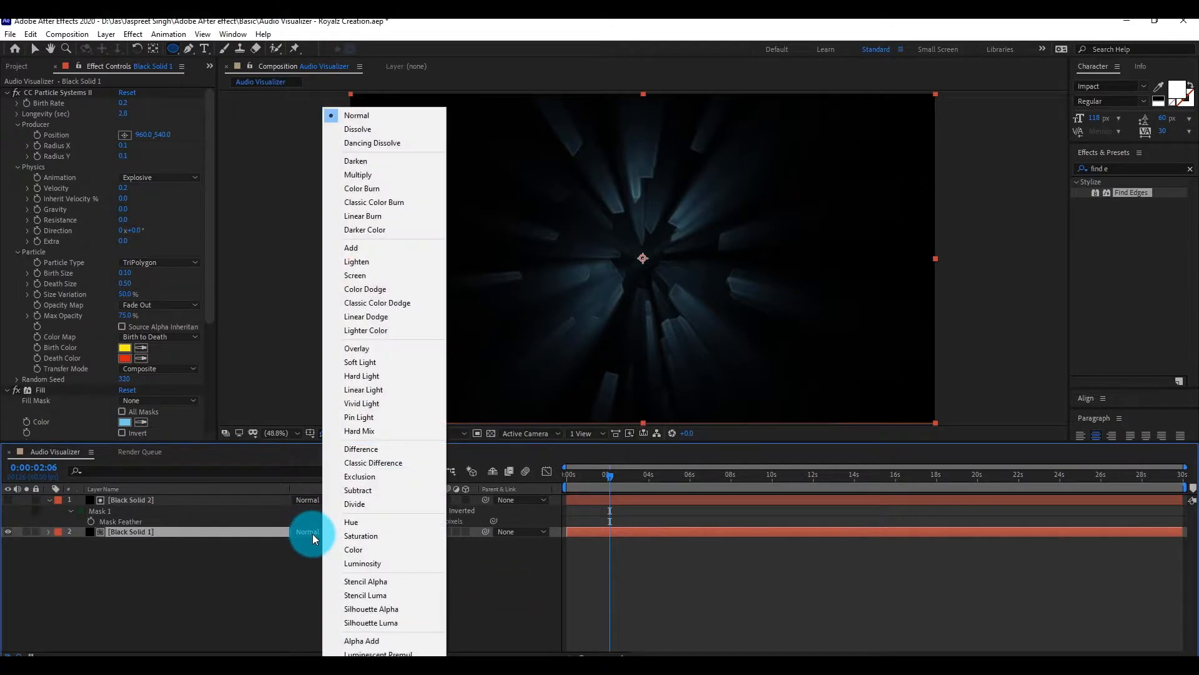
{"action": "left_click", "coordinate": [380, 242]}
- Set the Mask Feather of Black Solid 2's mask to 230 pixels
{"action": "left_click", "coordinate": [449, 545]}
{"action": "left_click", "coordinate": [436, 521]}
{"action": "type", "text": "230"}
{"action": "key", "text": "Return"}
- Set the preview resolution to Full and move the current time to 0:00:04:48
{"action": "left_click", "coordinate": [422, 602]}
{"action": "left_click_drag", "start_coordinate": [423, 603], "coordinate": [459, 532]}
{"action": "left_click_drag", "start_coordinate": [608, 478], "coordinate": [665, 479]}
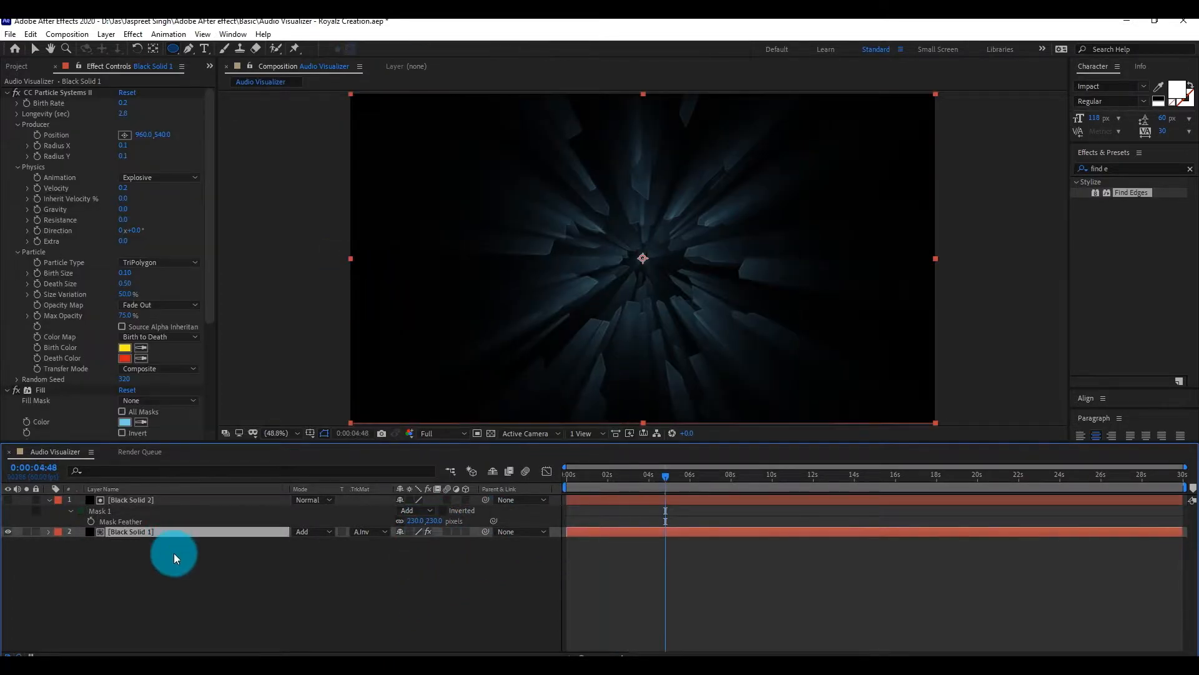
- Pre-compose both black solids into a composition named Blocks Particles
{"action": "left_click_drag", "start_coordinate": [174, 553], "coordinate": [176, 491]}
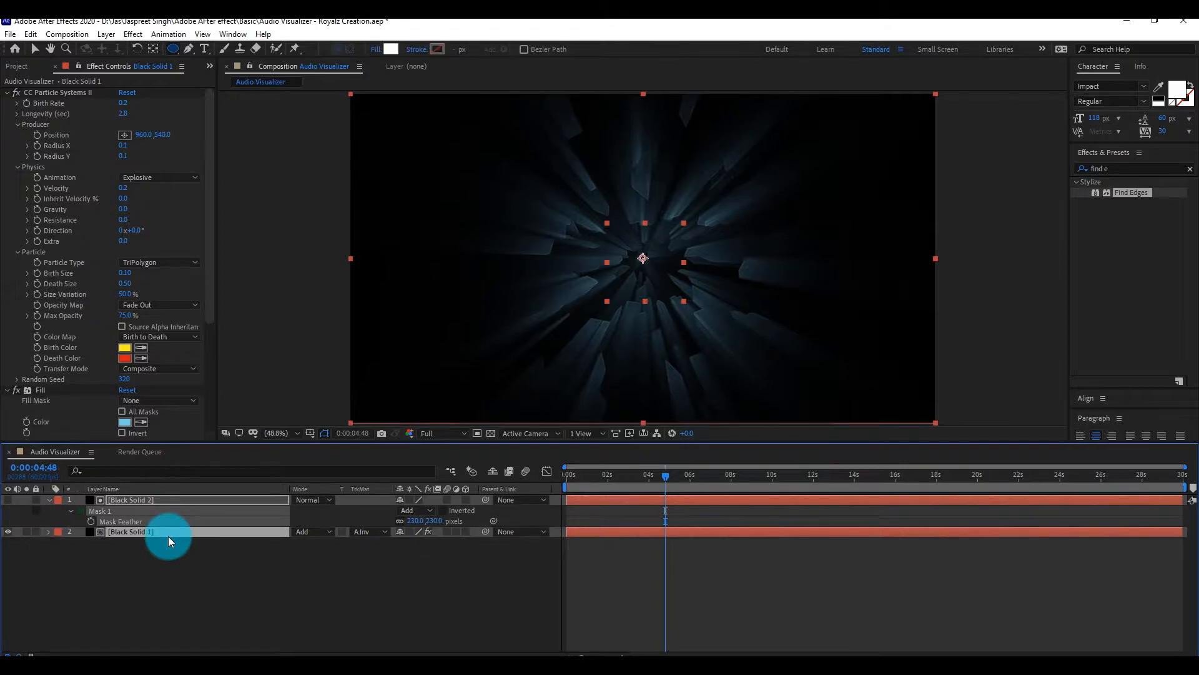
{"action": "key", "text": "ctrl+shift+c"}
{"action": "type", "text": "Blocks Particles"}
{"action": "key", "text": "Return"}
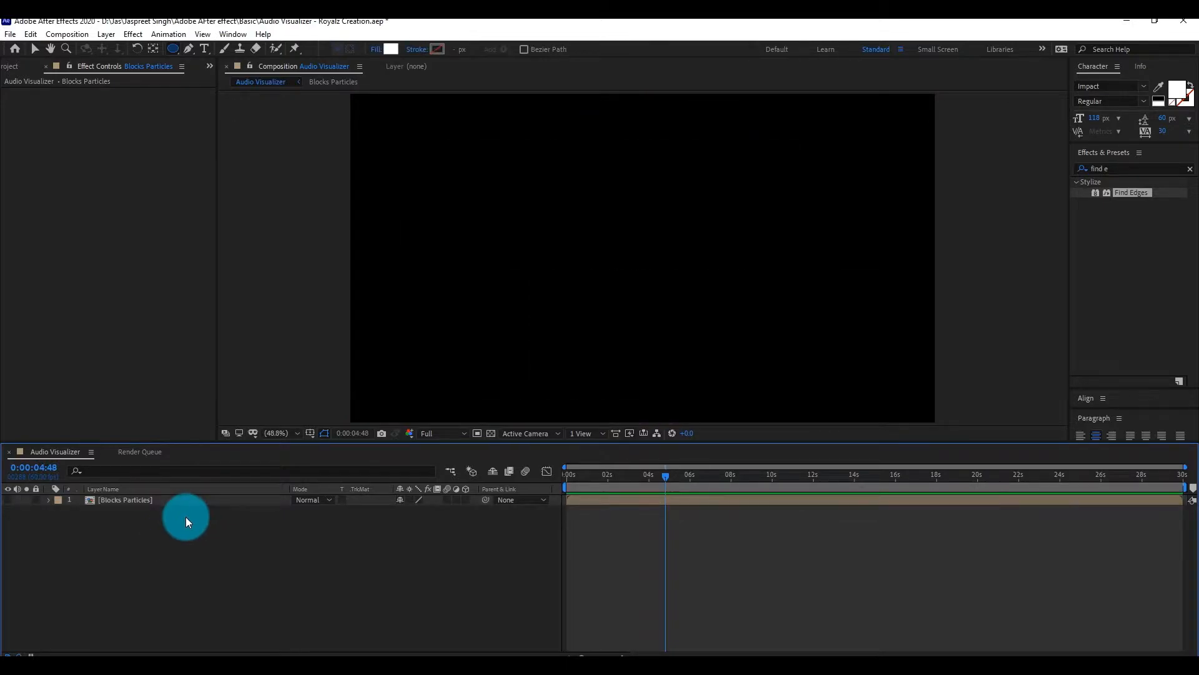
- Create a black 1920 x 1080 solid in the Audio Visualizer composition above the Blocks Particles layer
{"action": "right_click", "coordinate": [185, 516]}
{"action": "mouse_move", "coordinate": [273, 528]}
{"action": "left_click", "coordinate": [391, 560]}
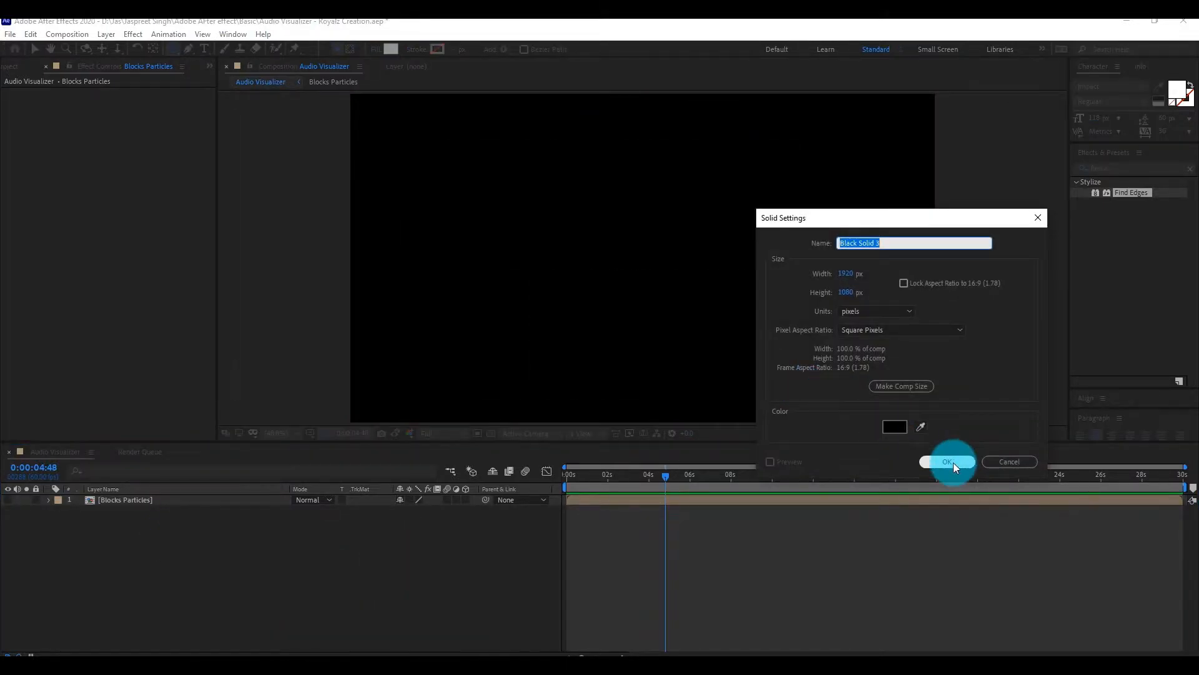
{"action": "left_click", "coordinate": [952, 463]}
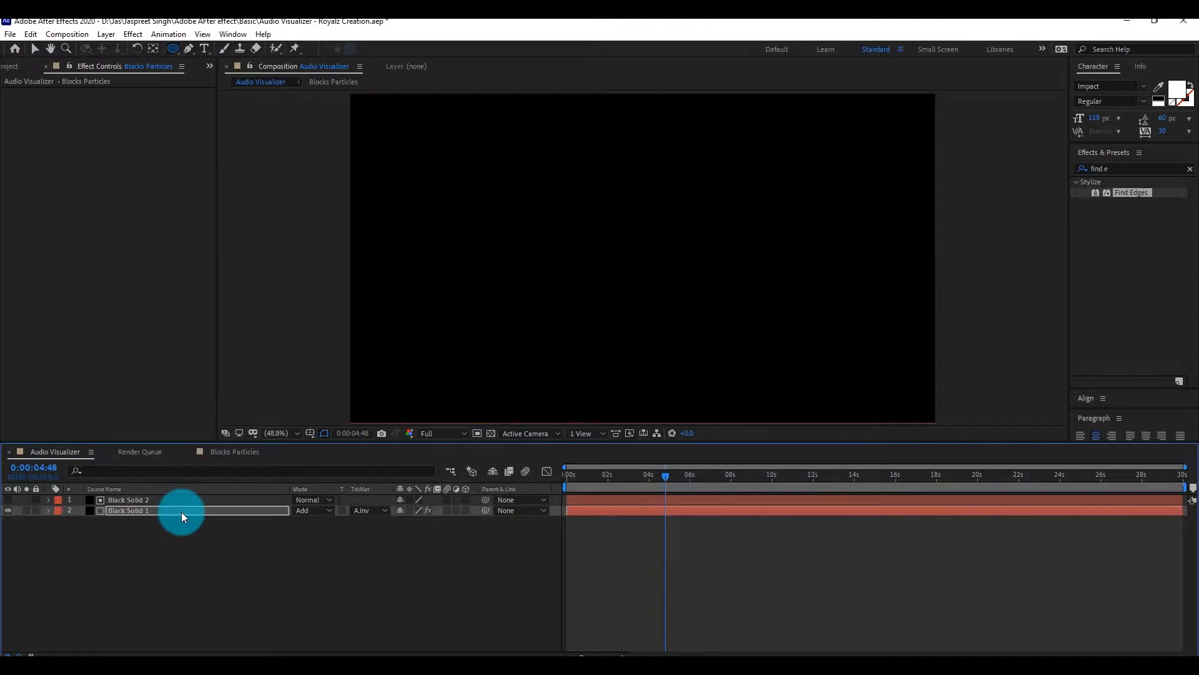
- Copy the CC Particle Systems II and Fill effects from Black Solid 1 inside Blocks Particles onto Black Solid 3 in Audio Visualizer
{"action": "double_click", "coordinate": [178, 511]}
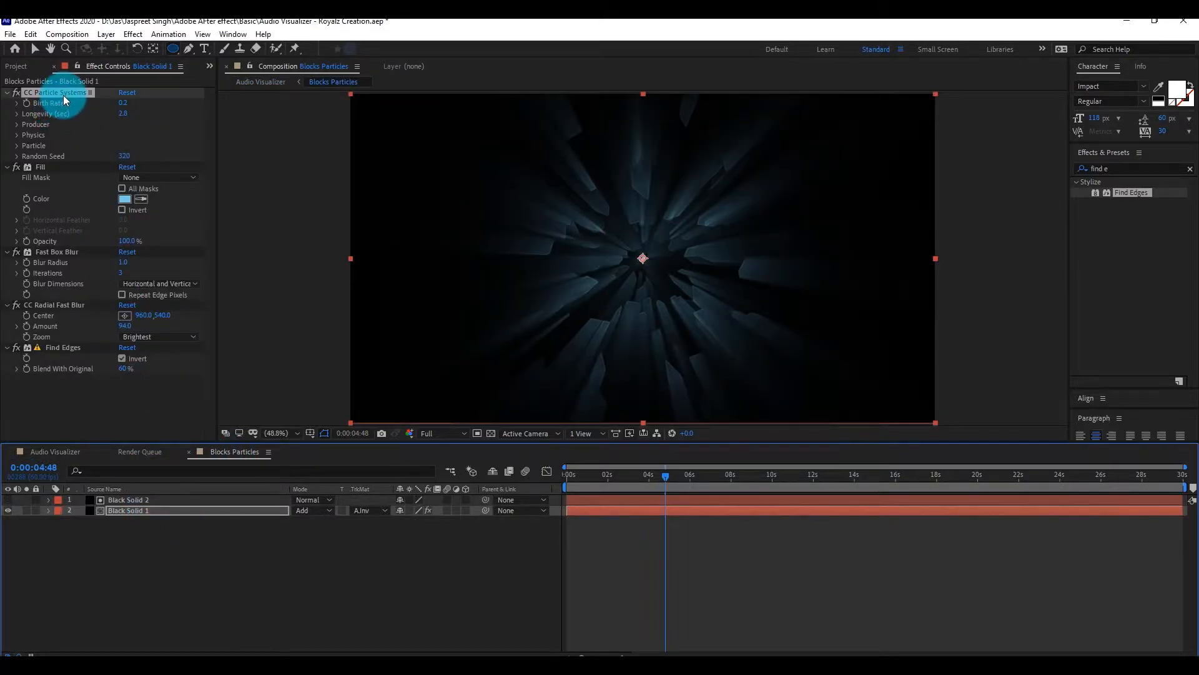
{"action": "left_click", "coordinate": [59, 167]}
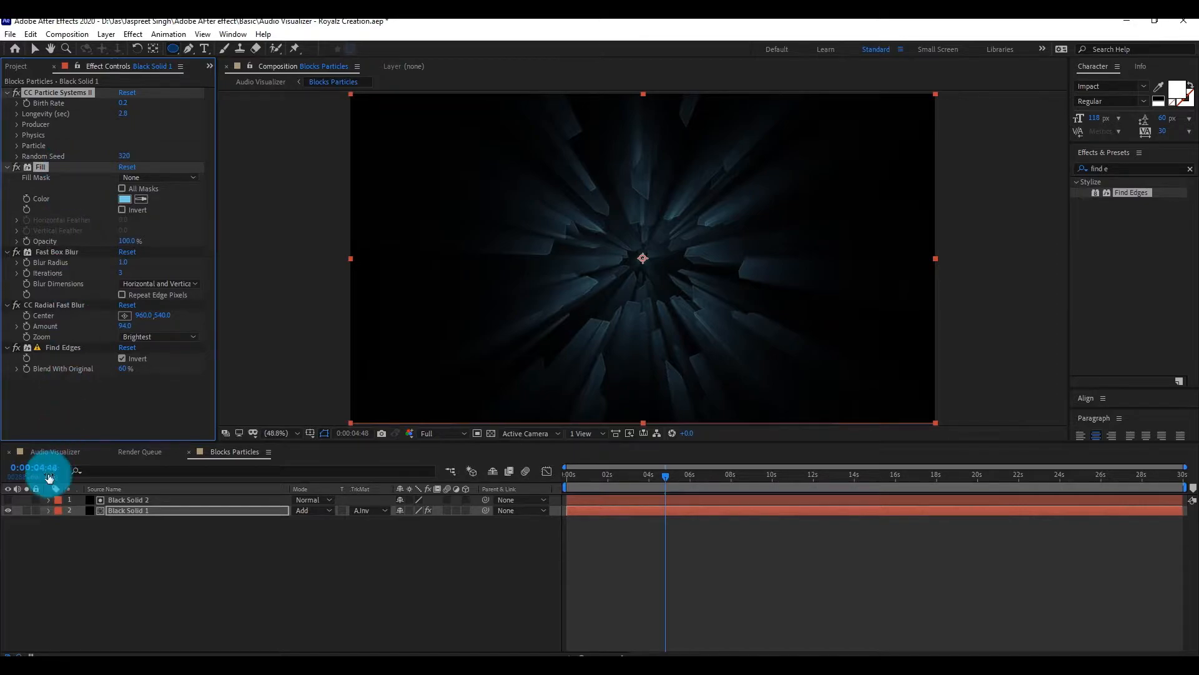
{"action": "left_click", "coordinate": [53, 452]}
{"action": "key", "text": "ctrl+v"}
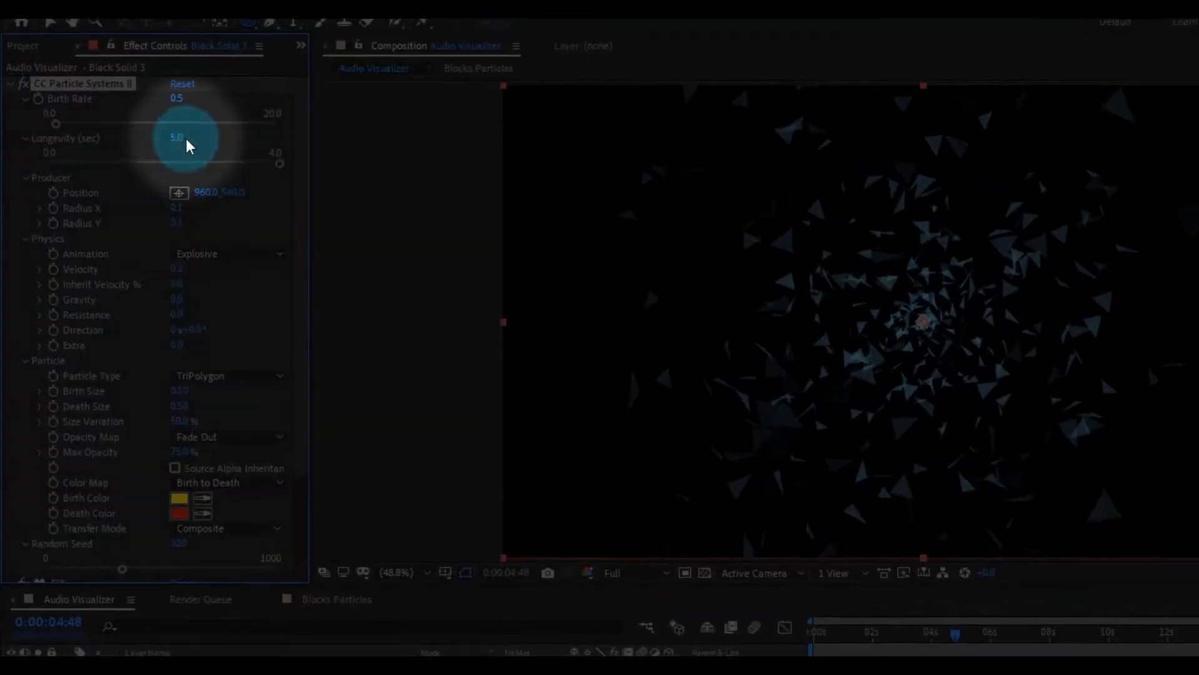
- Set Black Solid 3's particle type to Motion Polygon, birth size to 0.00 and opacity map to Oscillate
{"action": "left_click", "coordinate": [206, 377]}
{"action": "left_click", "coordinate": [256, 516]}
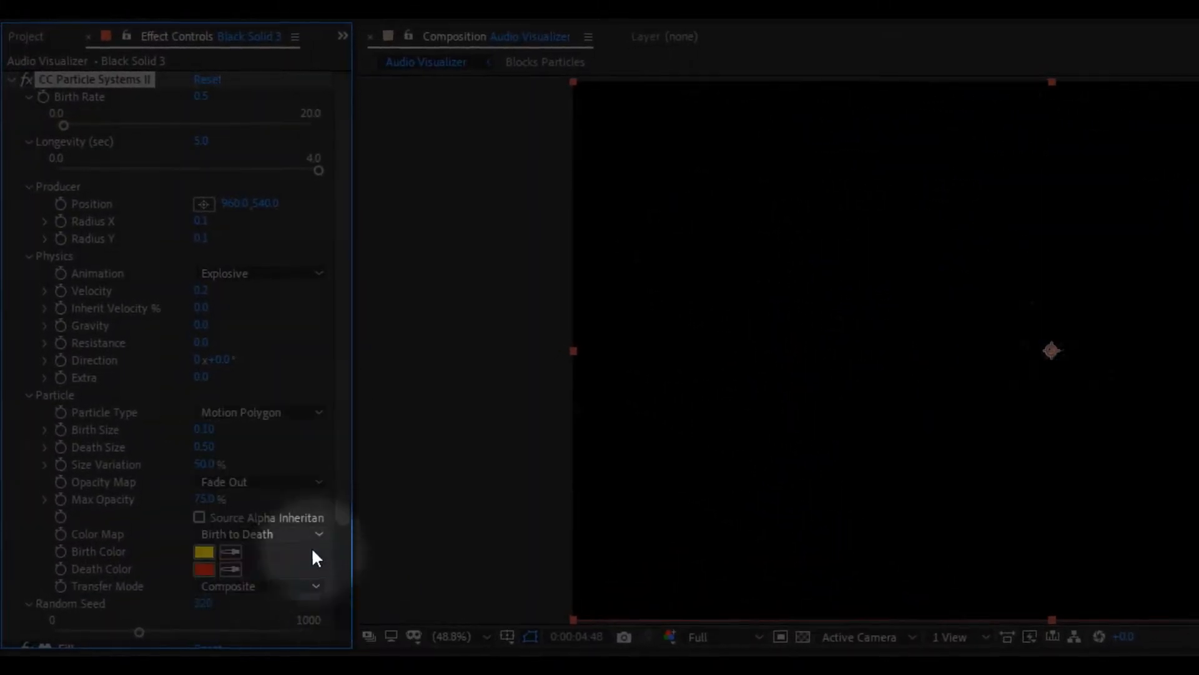
{"action": "left_click_drag", "start_coordinate": [211, 430], "coordinate": [201, 431]}
{"action": "left_click", "coordinate": [234, 482]}
{"action": "left_click", "coordinate": [290, 616]}
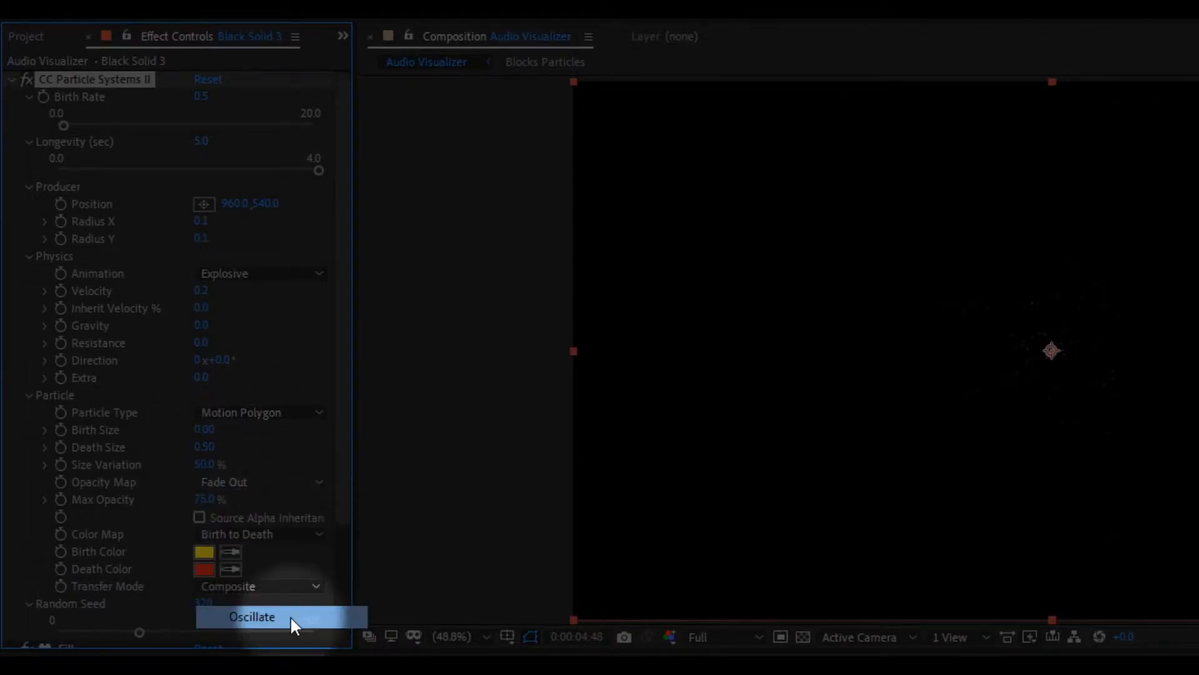
- Set the particle system's random seed to 550, transfer mode to Add and size variation to 30%
{"action": "left_click", "coordinate": [203, 603]}
{"action": "type", "text": "550"}
{"action": "key", "text": "Return"}
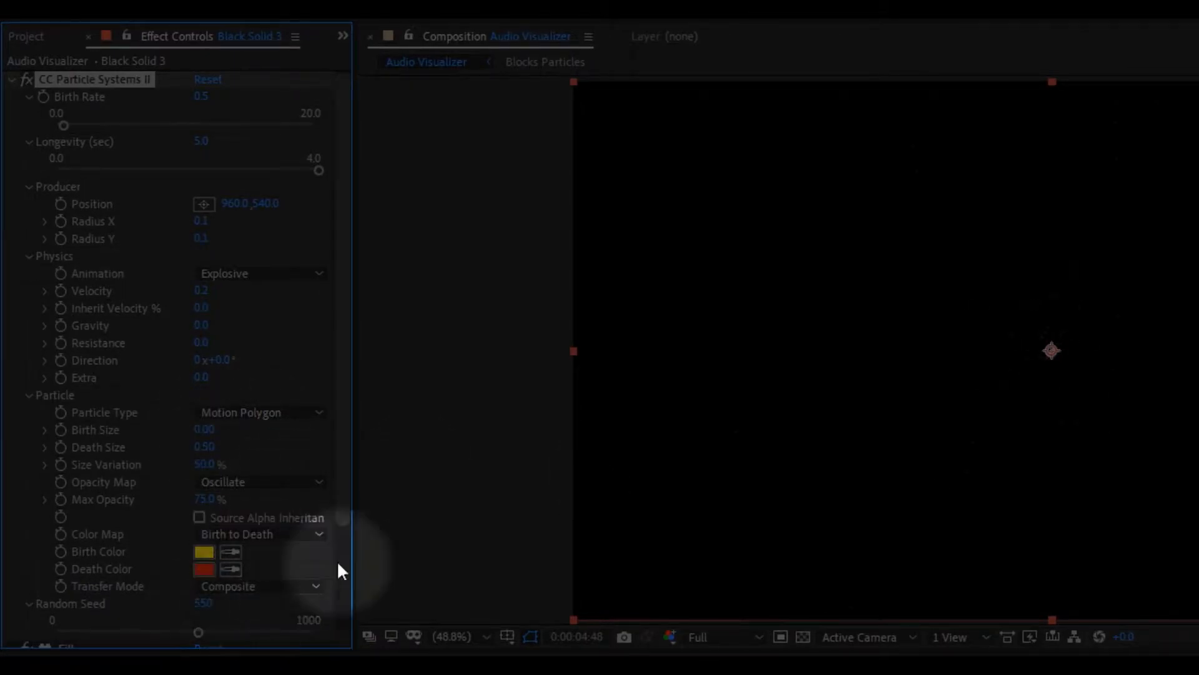
{"action": "left_click", "coordinate": [300, 583]}
{"action": "left_click", "coordinate": [267, 654]}
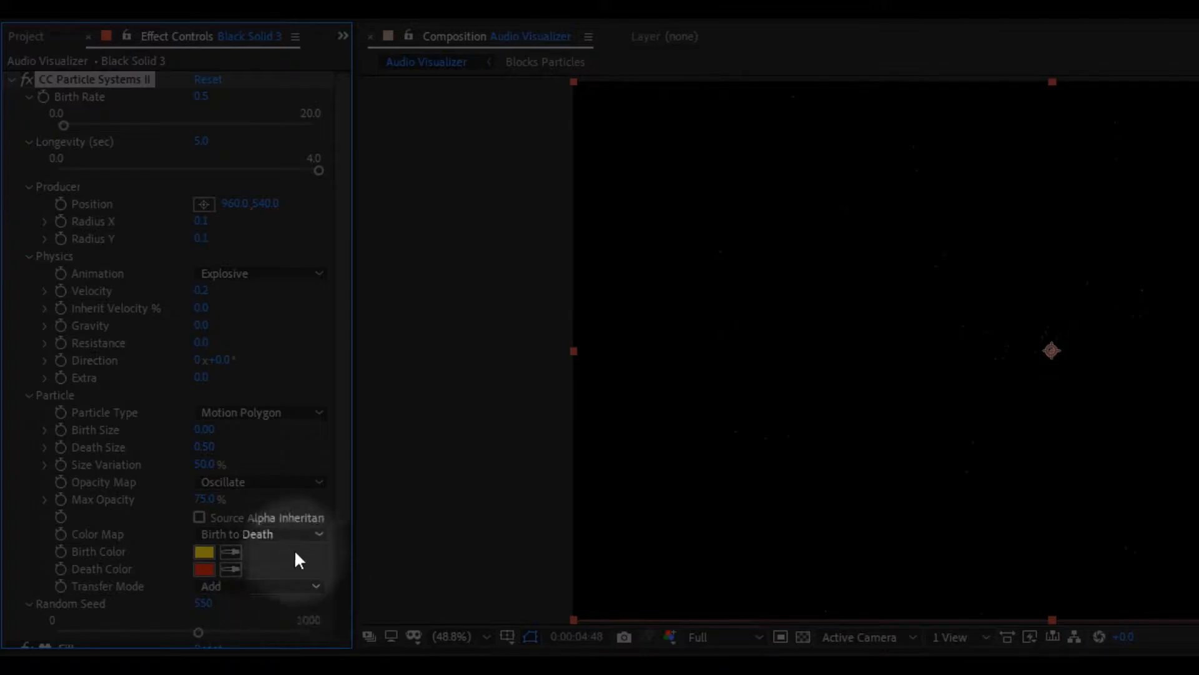
{"action": "mouse_move", "coordinate": [205, 464]}
{"action": "left_mouse_down"}
{"action": "mouse_move", "coordinate": [232, 467]}
{"action": "mouse_move", "coordinate": [203, 465]}
{"action": "left_mouse_up"}
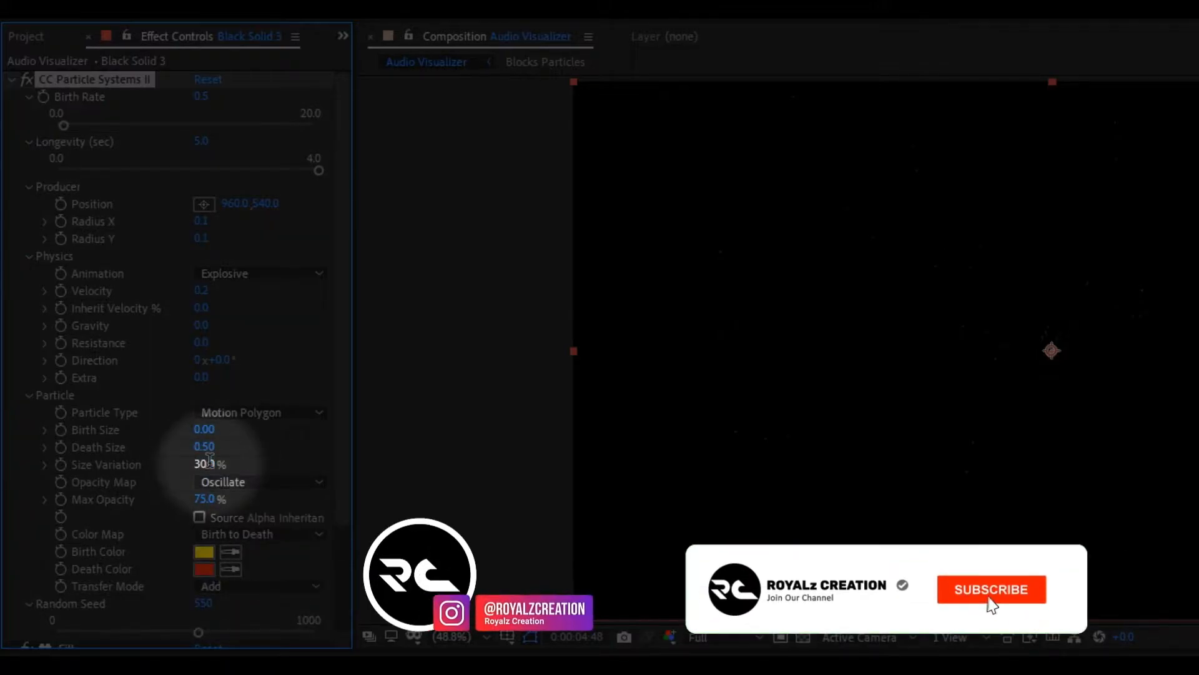
- Change the Fill effect's color on Black Solid 3 to the blue 3FC1D8
{"action": "scroll", "coordinate": [313, 525], "scroll_direction": "down", "scroll_amount": 4}
{"action": "left_click", "coordinate": [201, 567]}
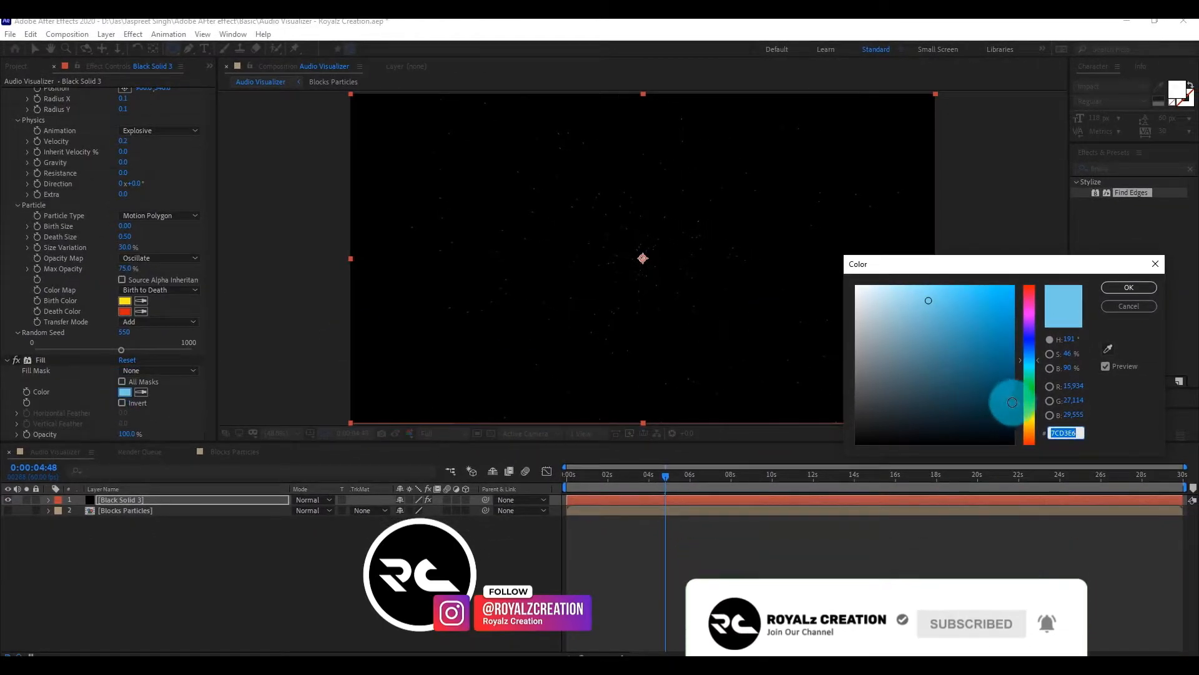
{"action": "type", "text": "29ABE2"}
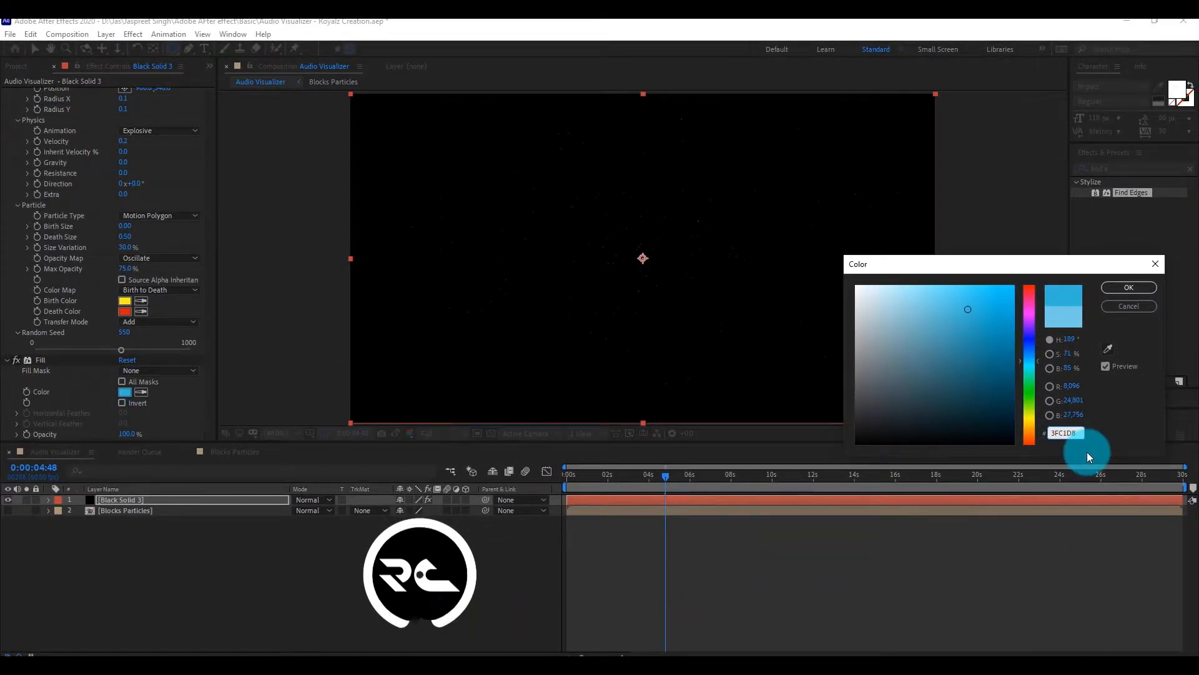
{"action": "key", "text": "Return"}
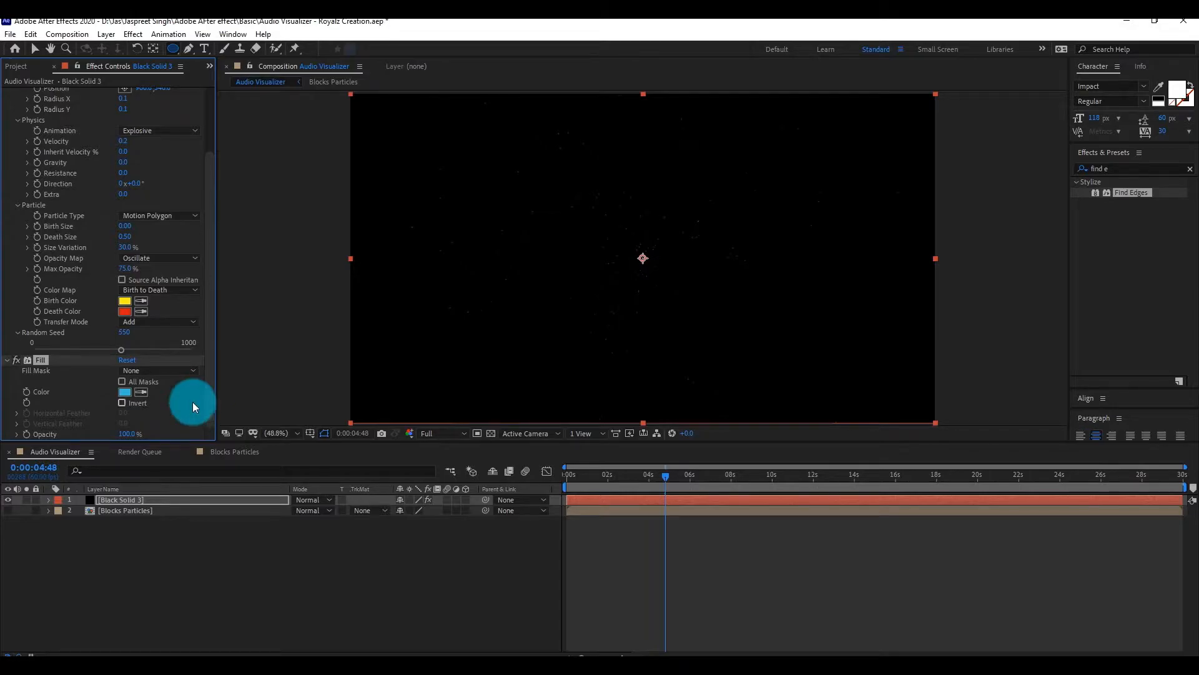
- Apply Fast Box Blur to Black Solid 3 with a blur radius of 1 and 1 iteration
{"action": "left_click", "coordinate": [1088, 168]}
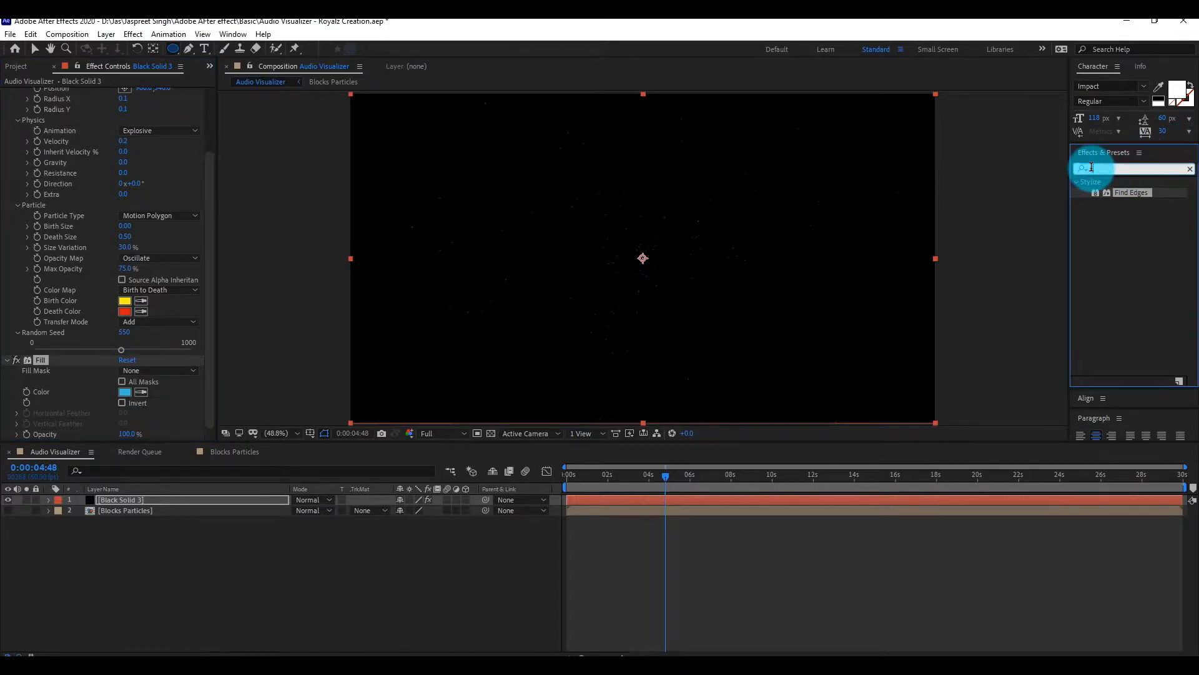
{"action": "type", "text": "fast b"}
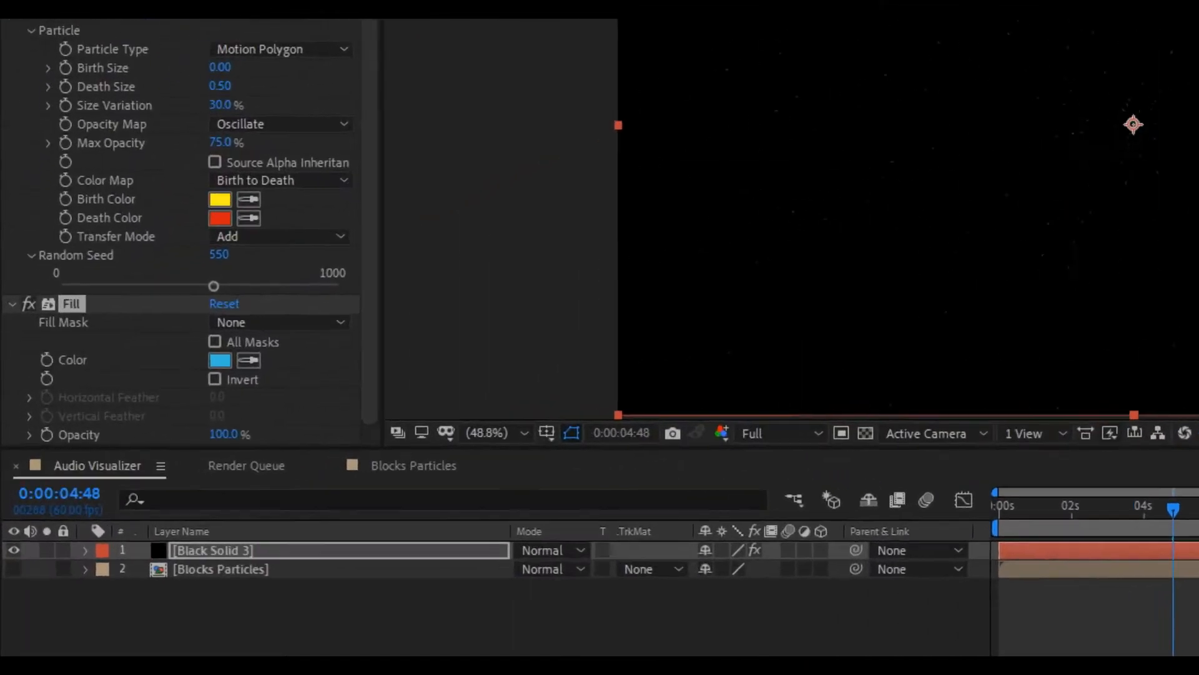
{"action": "double_click", "coordinate": [1135, 203]}
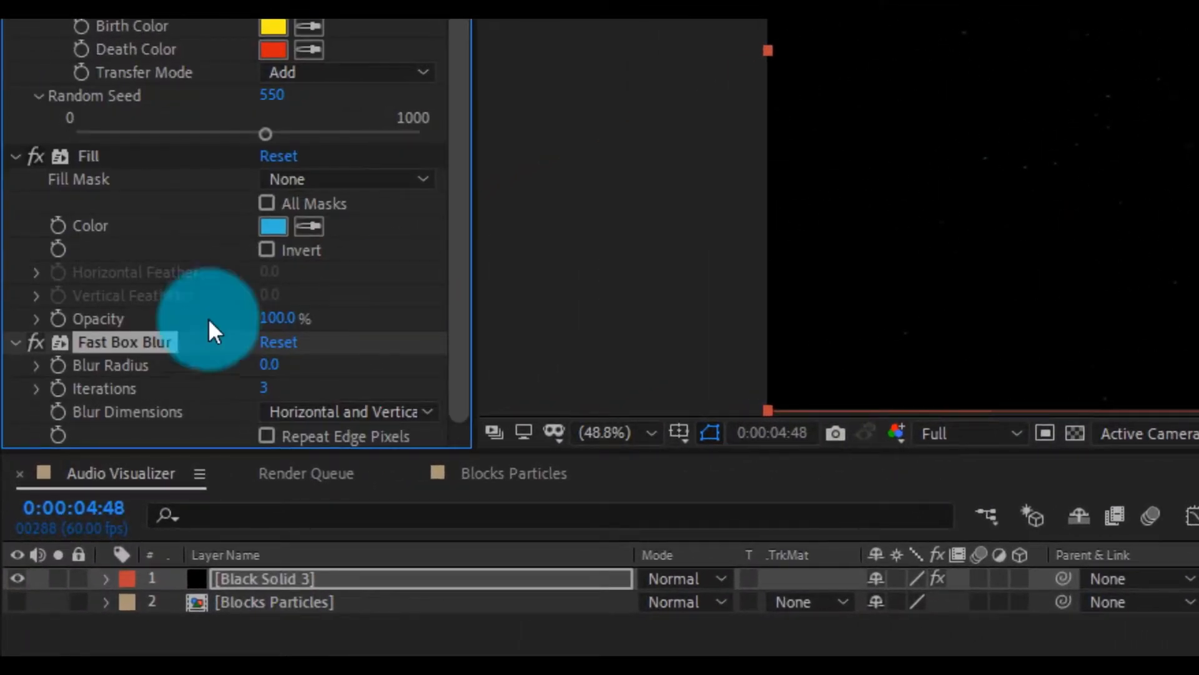
{"action": "left_click", "coordinate": [266, 369]}
{"action": "type", "text": "1"}
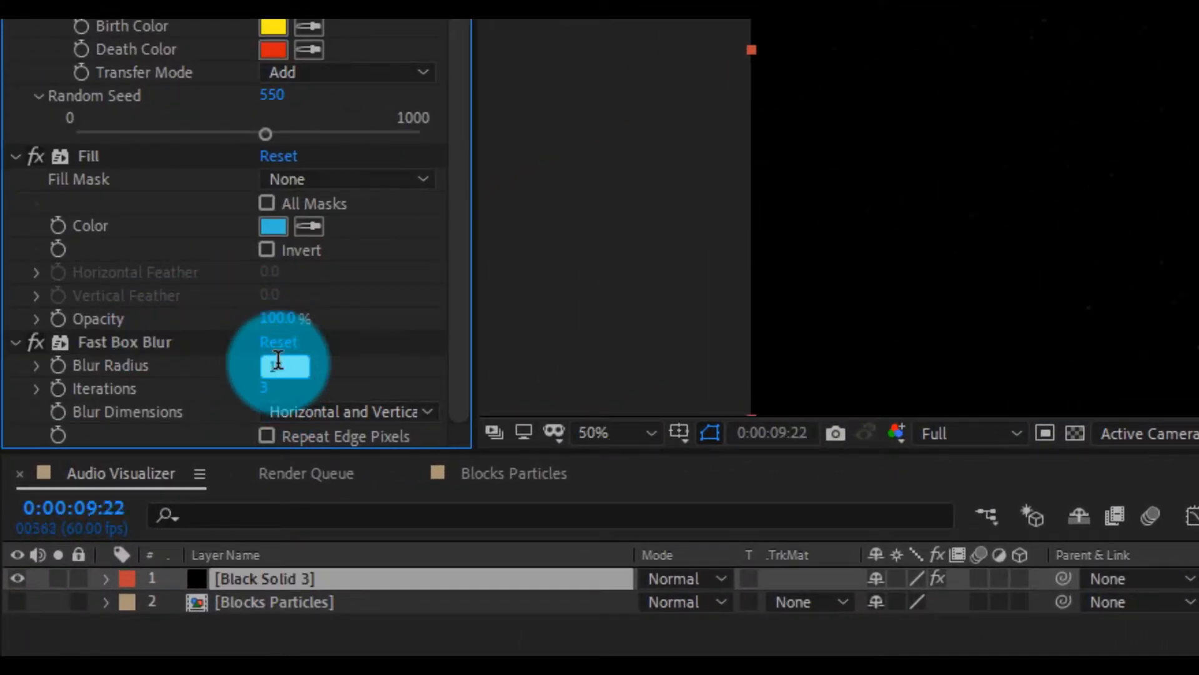
{"action": "key", "text": "Return"}
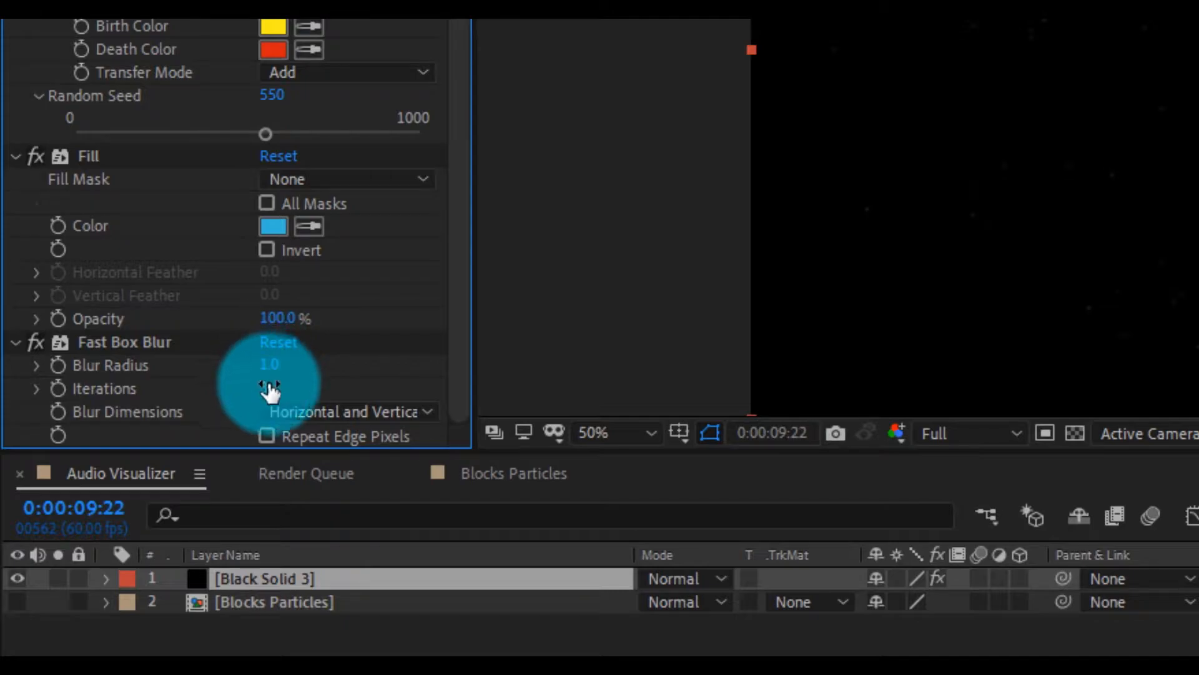
{"action": "key", "text": "Return"}
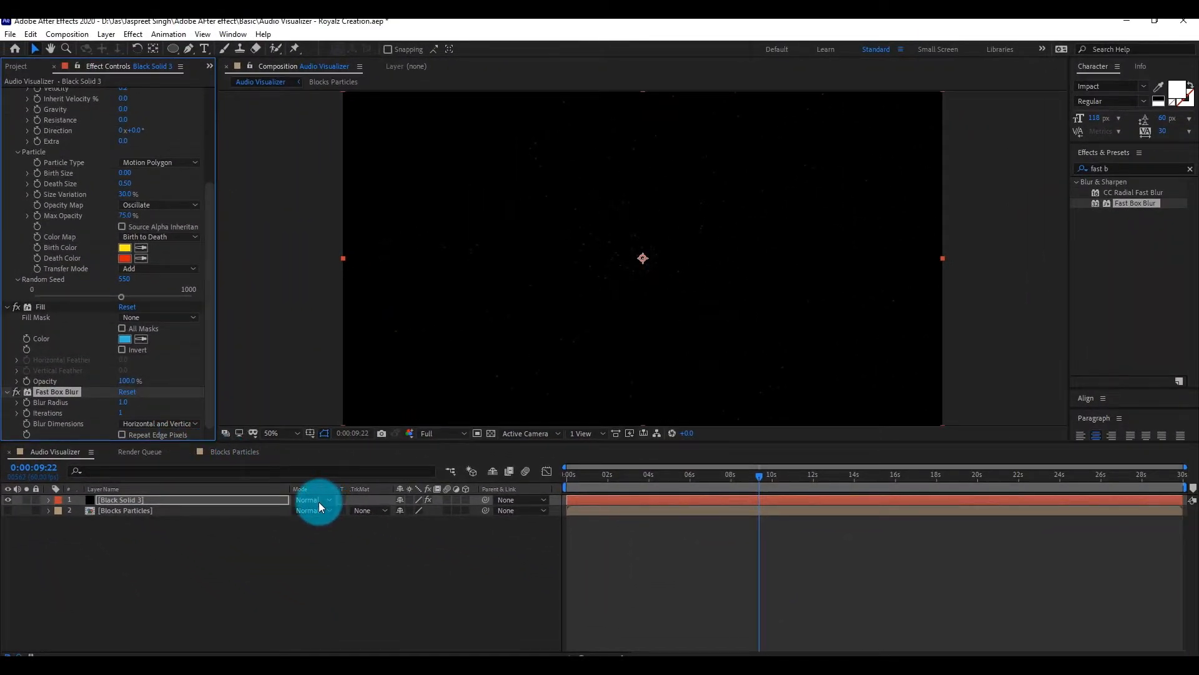
- Set Black Solid 3's blending mode to Add
{"action": "left_click", "coordinate": [319, 501]}
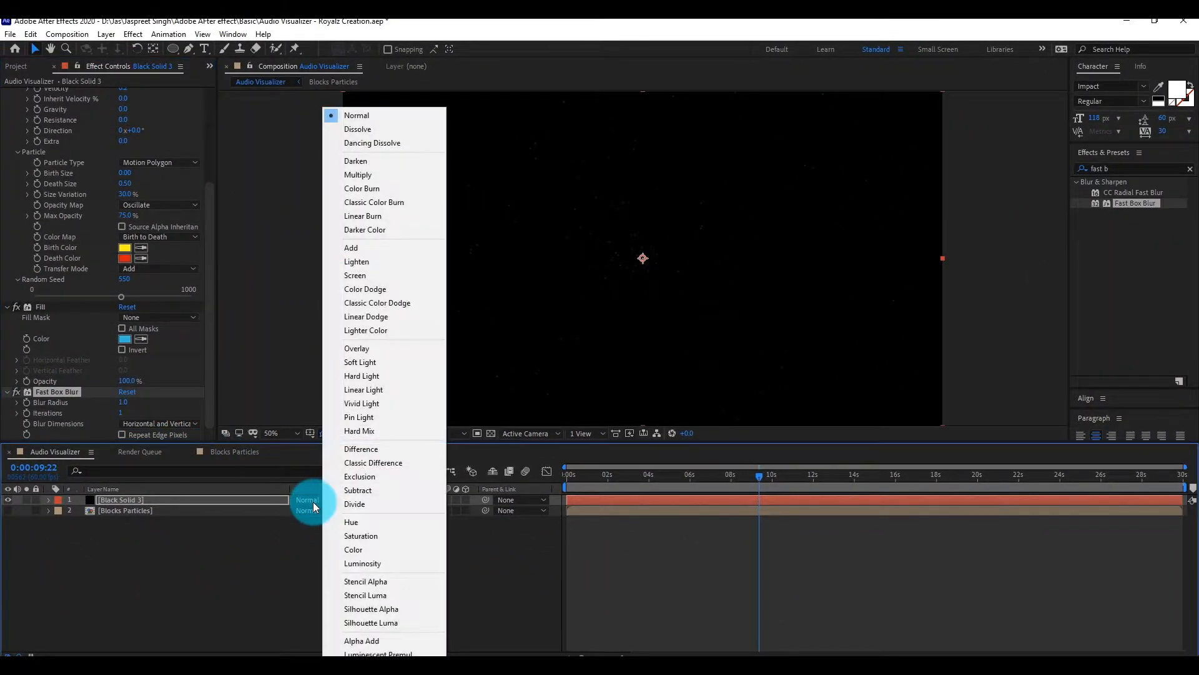
{"action": "left_click", "coordinate": [369, 249]}
{"action": "left_click", "coordinate": [248, 540]}
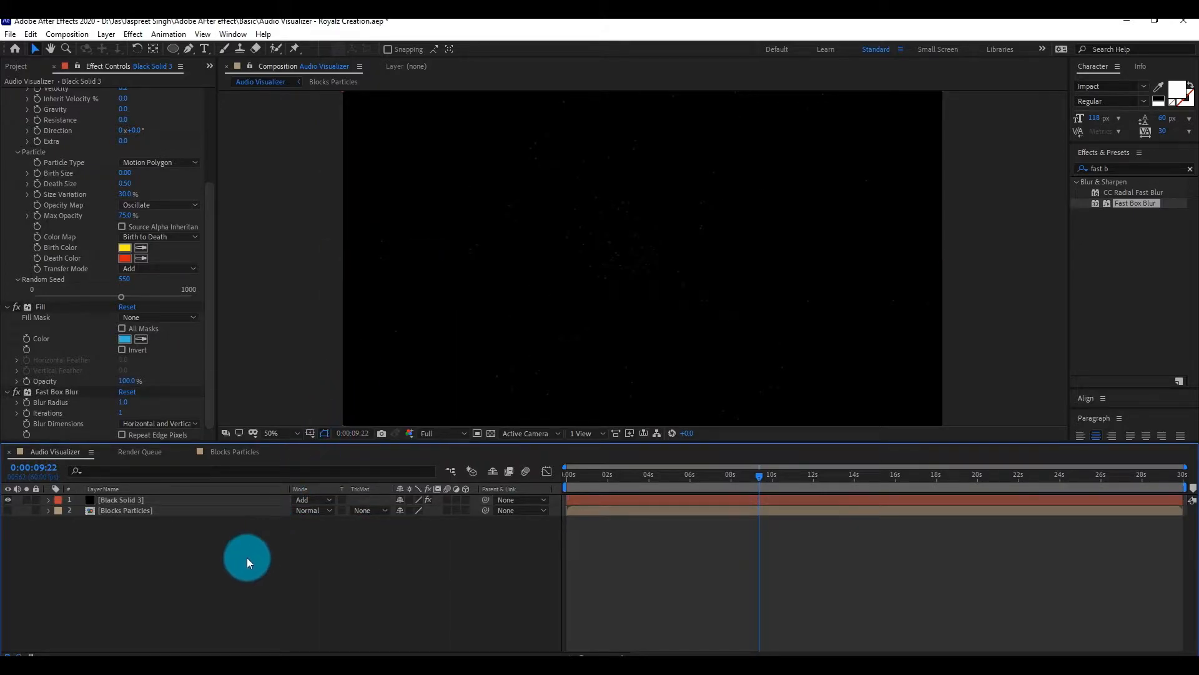
- Create another black 1920 x 1080 solid at the top of the Audio Visualizer layer stack
{"action": "right_click", "coordinate": [214, 572]}
{"action": "mouse_move", "coordinate": [262, 437]}
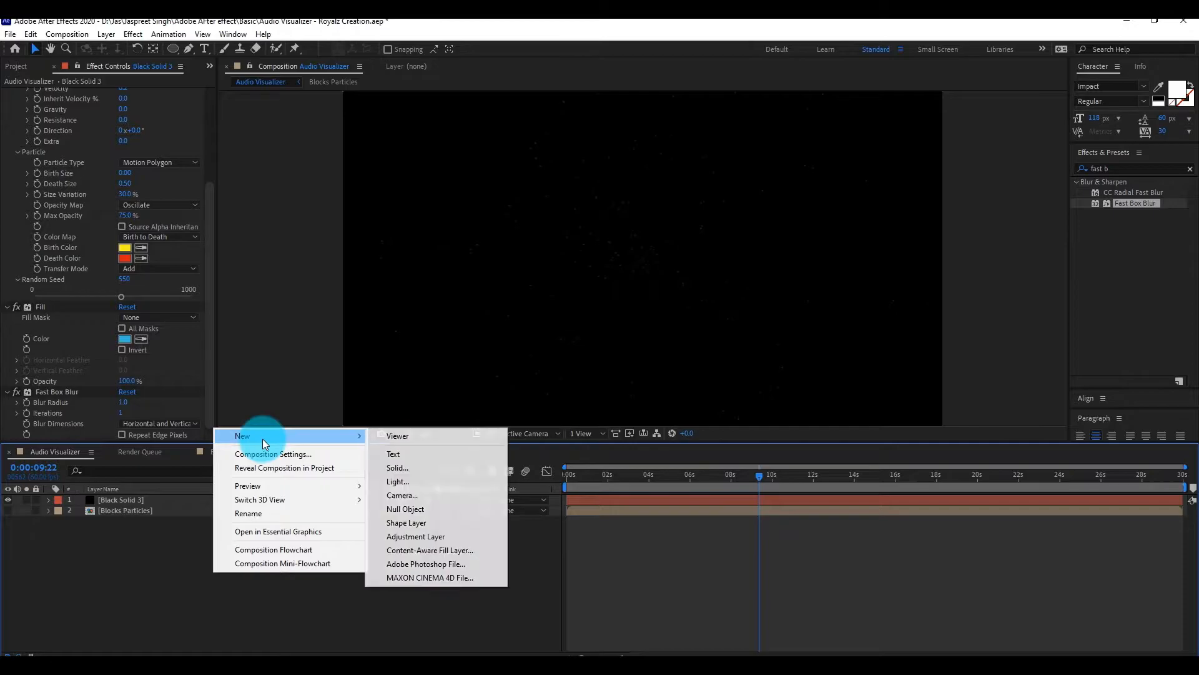
{"action": "left_click", "coordinate": [436, 470]}
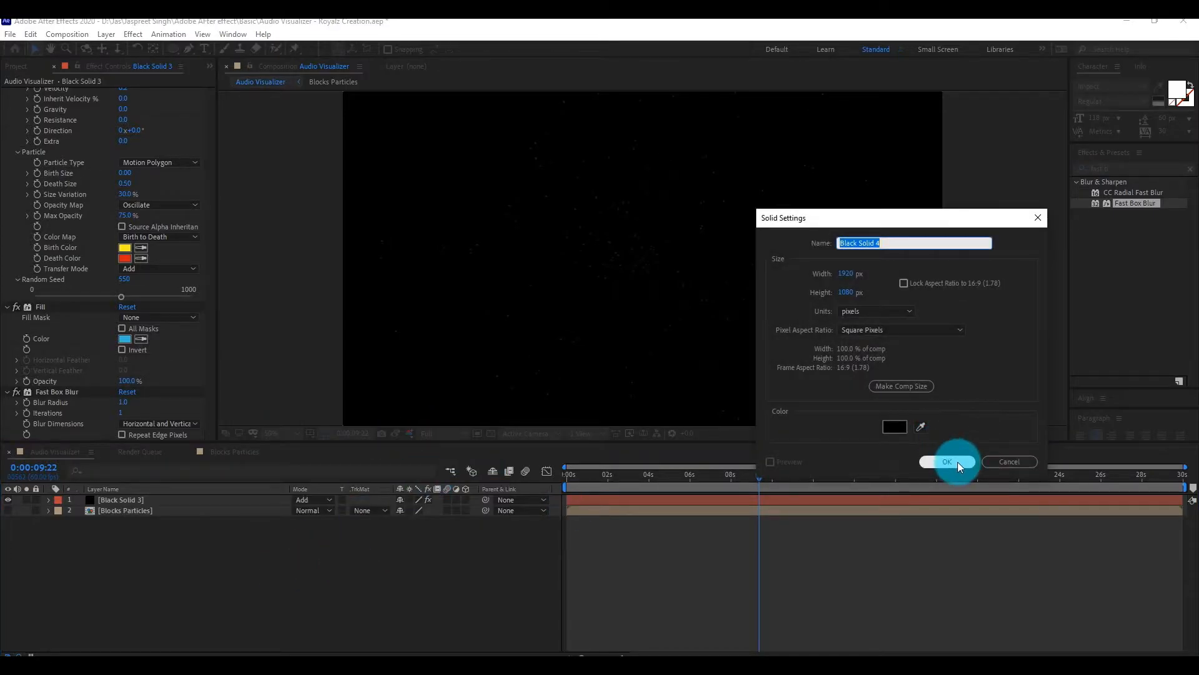
{"action": "left_click", "coordinate": [947, 462]}
{"action": "left_click", "coordinate": [223, 583]}
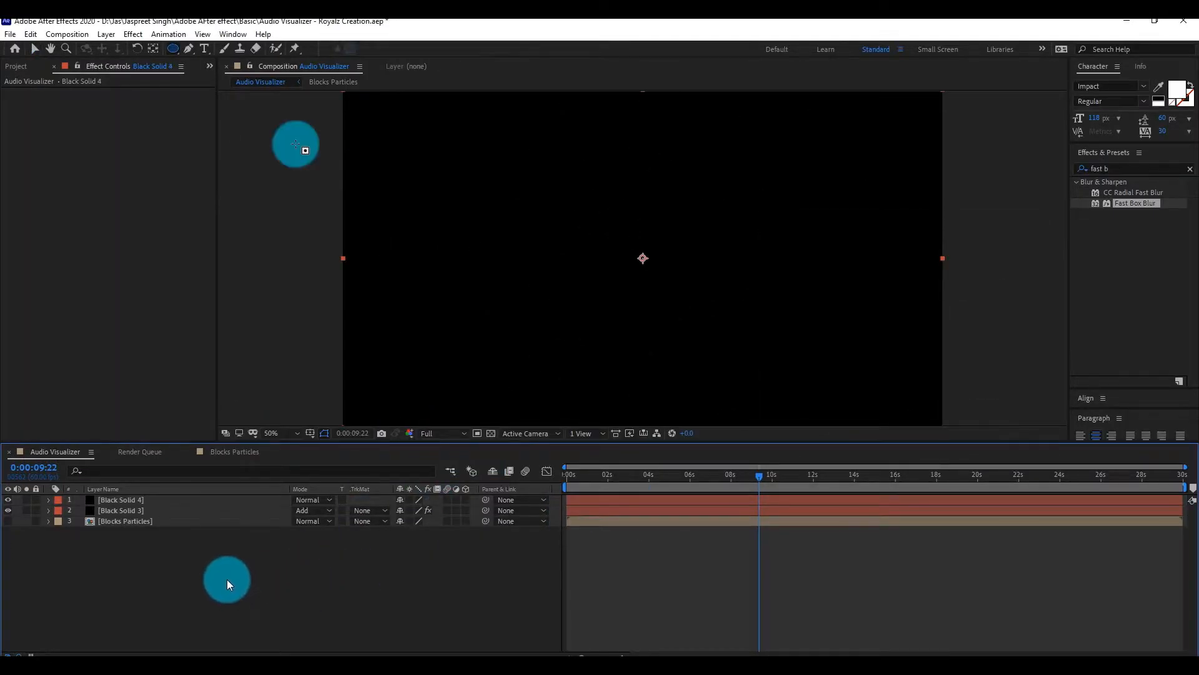
- Draw a small elliptical mask near the frame's center on Black Solid 4, plus a large elliptical mask surrounding it
{"action": "left_click", "coordinate": [215, 500]}
{"action": "left_click", "coordinate": [176, 50]}
{"action": "left_click_drag", "start_coordinate": [541, 193], "coordinate": [684, 290]}
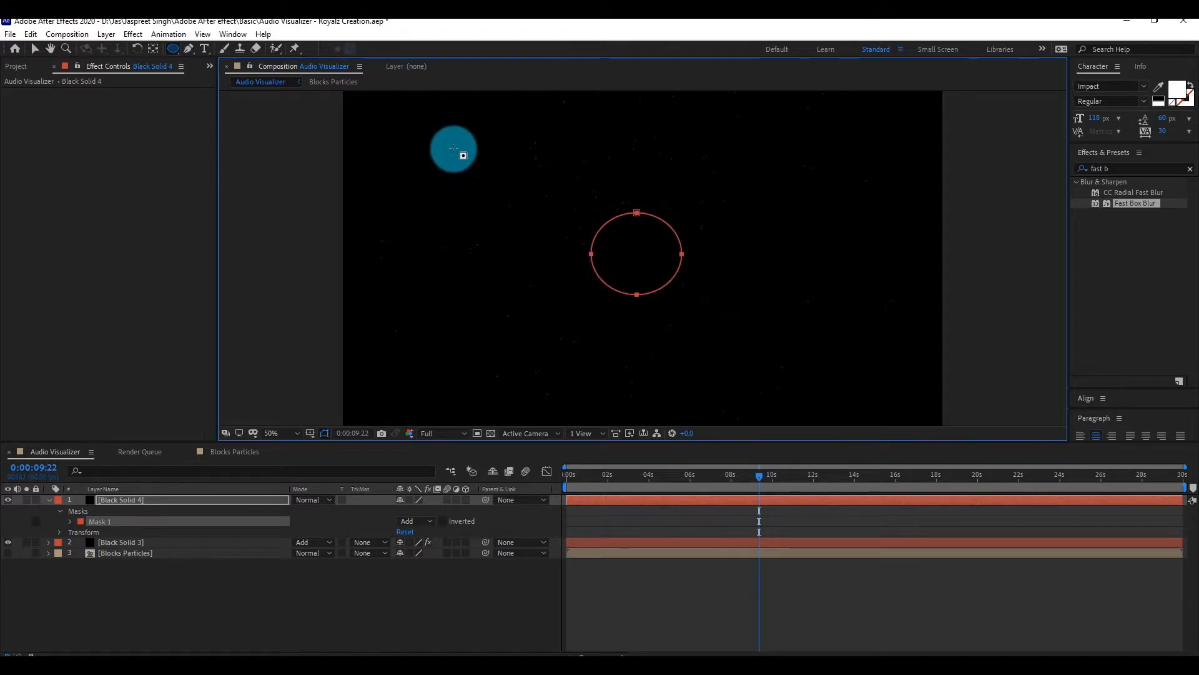
{"action": "left_click_drag", "start_coordinate": [430, 122], "coordinate": [897, 408]}
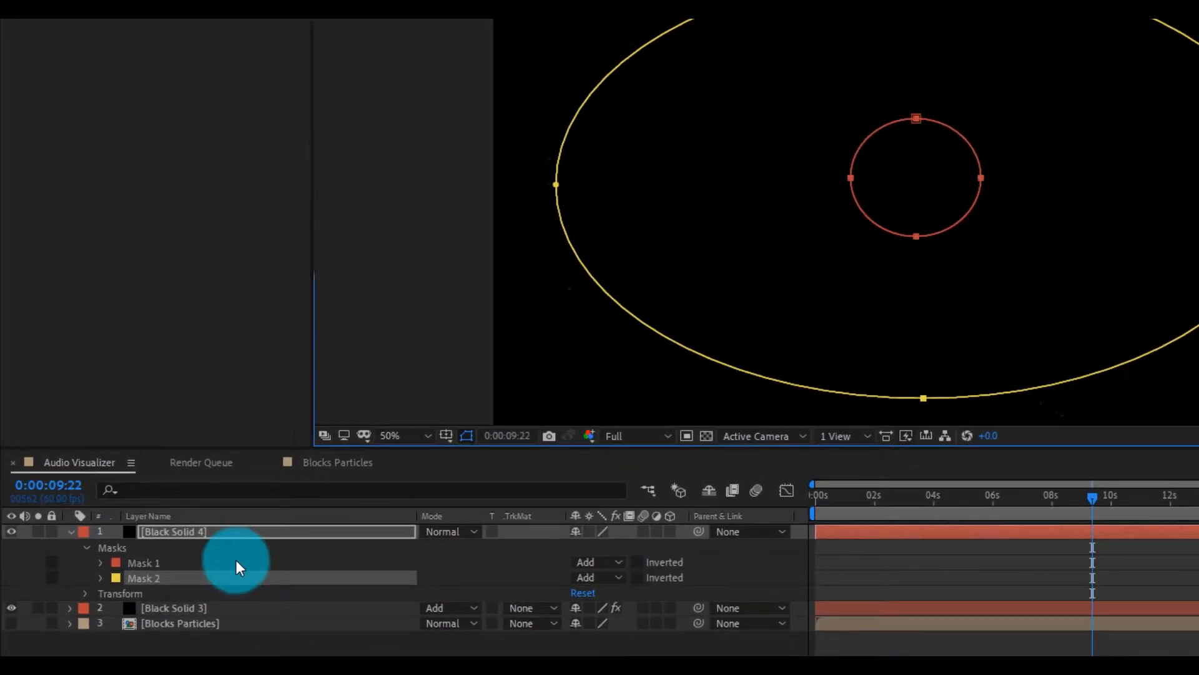
- Set the large Mask 2 on Black Solid 4 to Subtract and move Mask 1 below it in the mask order
{"action": "left_click", "coordinate": [236, 561], "text": "shift"}
{"action": "key", "text": "f"}
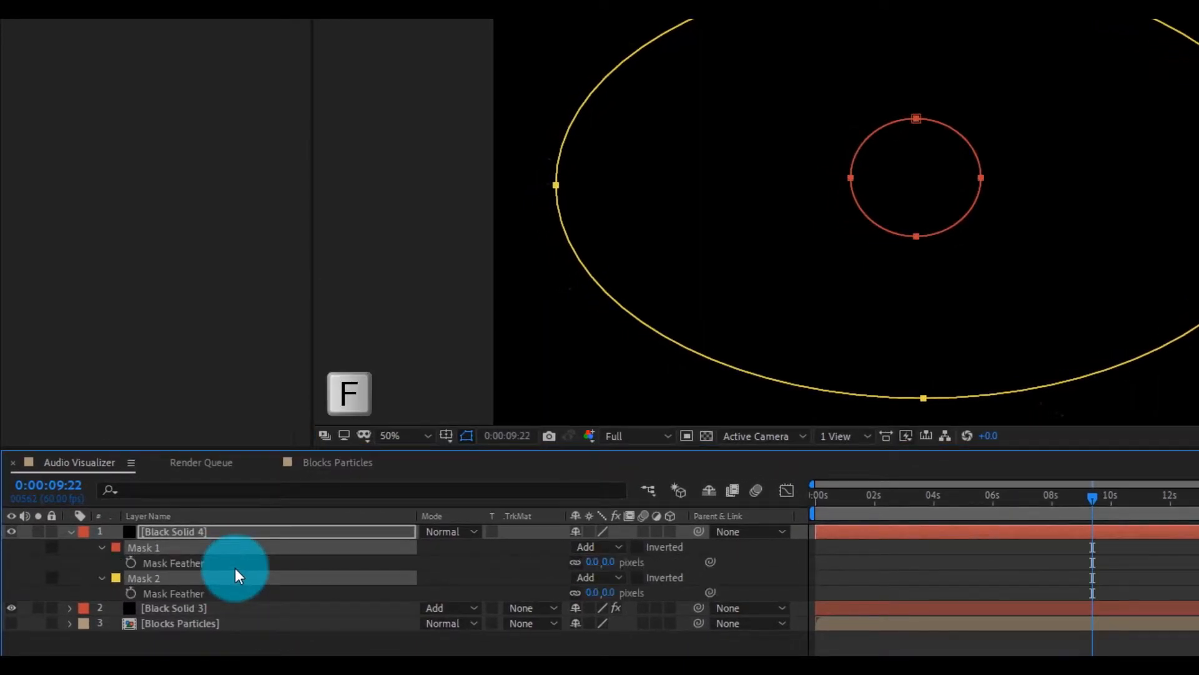
{"action": "left_click", "coordinate": [235, 570]}
{"action": "left_click", "coordinate": [618, 578]}
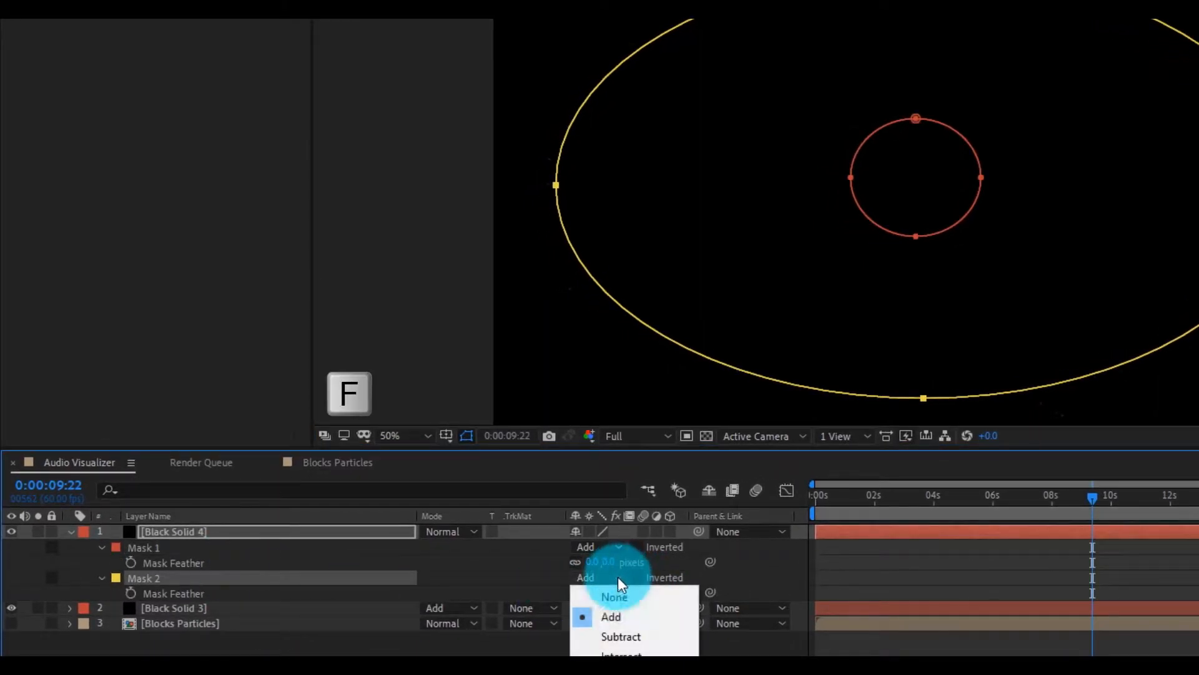
{"action": "left_click", "coordinate": [624, 632]}
{"action": "left_click_drag", "start_coordinate": [332, 547], "coordinate": [308, 587]}
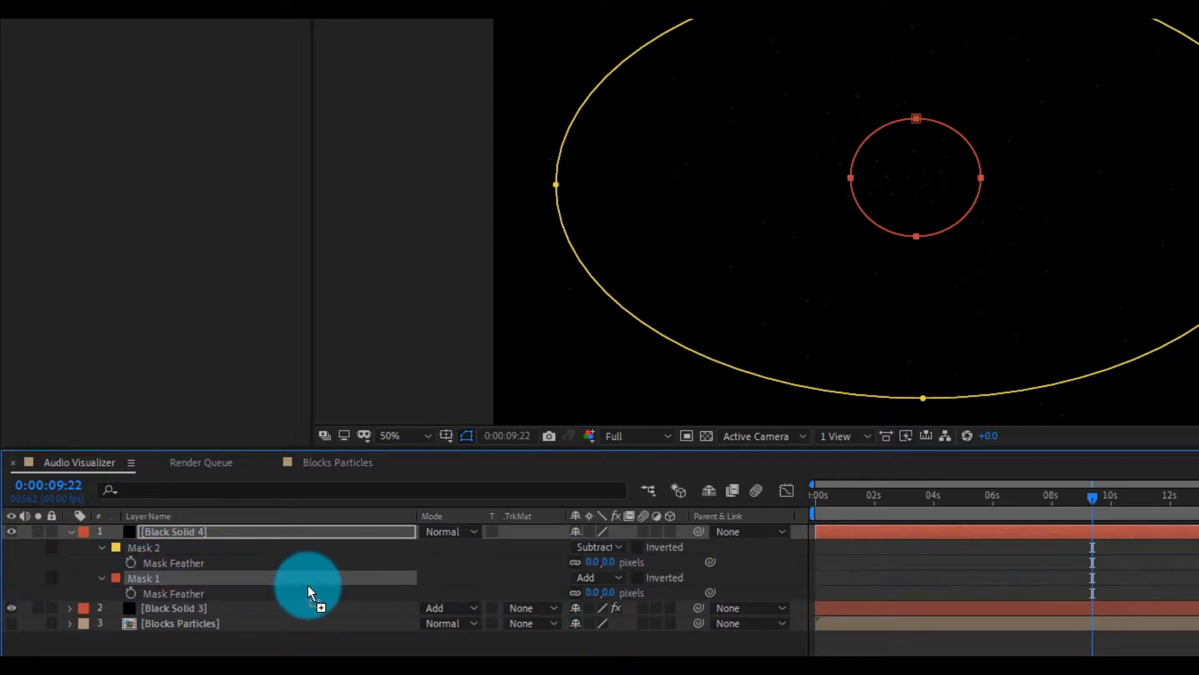
- Set the mask feather on Black Solid 4 to 110 pixels for Mask 2 and 140 pixels for Mask 1
{"action": "mouse_move", "coordinate": [590, 592]}
{"action": "left_mouse_down"}
{"action": "mouse_move", "coordinate": [656, 592]}
{"action": "mouse_move", "coordinate": [614, 594]}
{"action": "left_mouse_up"}
{"action": "left_click", "coordinate": [594, 562]}
{"action": "type", "text": "110"}
{"action": "key", "text": "Return"}
{"action": "left_click", "coordinate": [597, 590]}
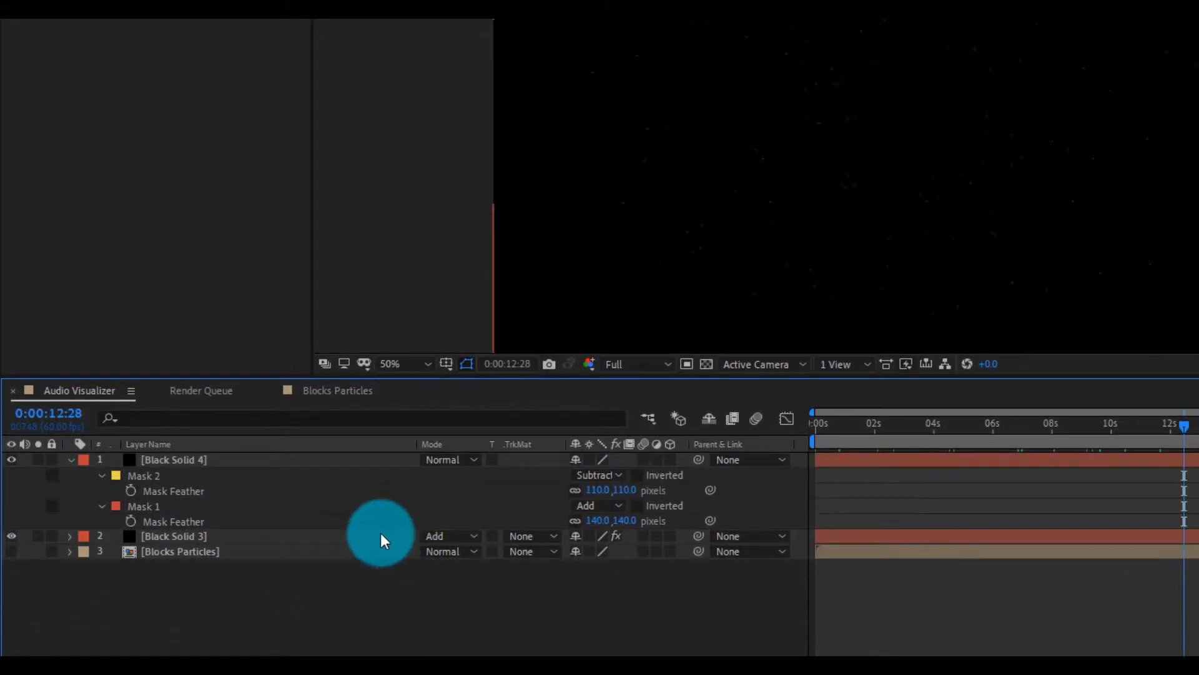
- Give Black Solid 3 an Alpha Inverted Matte from Black Solid 4
{"action": "left_click", "coordinate": [380, 536]}
{"action": "left_click", "coordinate": [538, 542]}
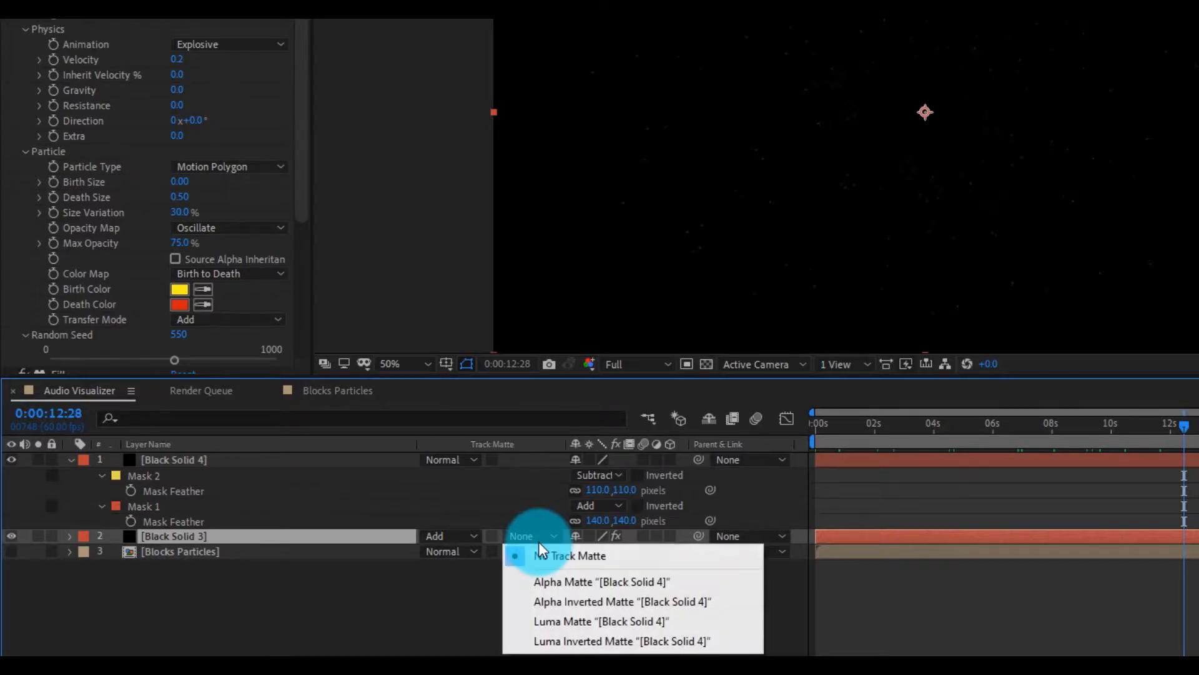
{"action": "left_click", "coordinate": [546, 598]}
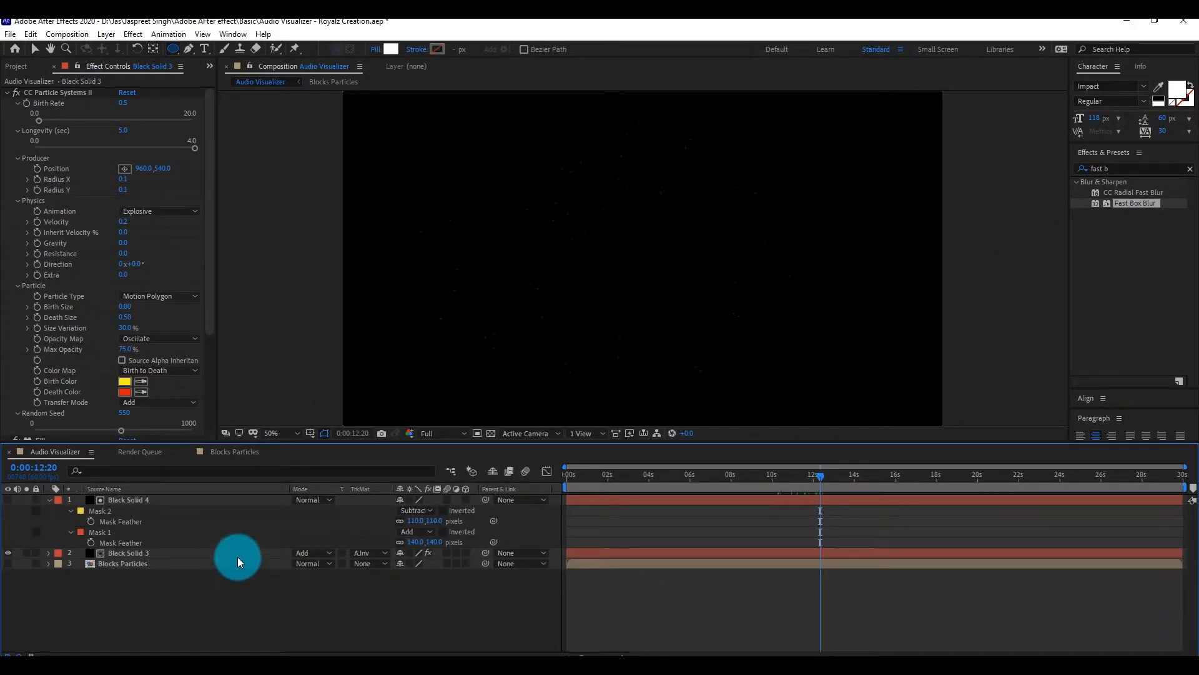
- Pre-compose Black Solid 3 and Black Solid 4 together as a composition named Dust
{"action": "left_click", "coordinate": [238, 557]}
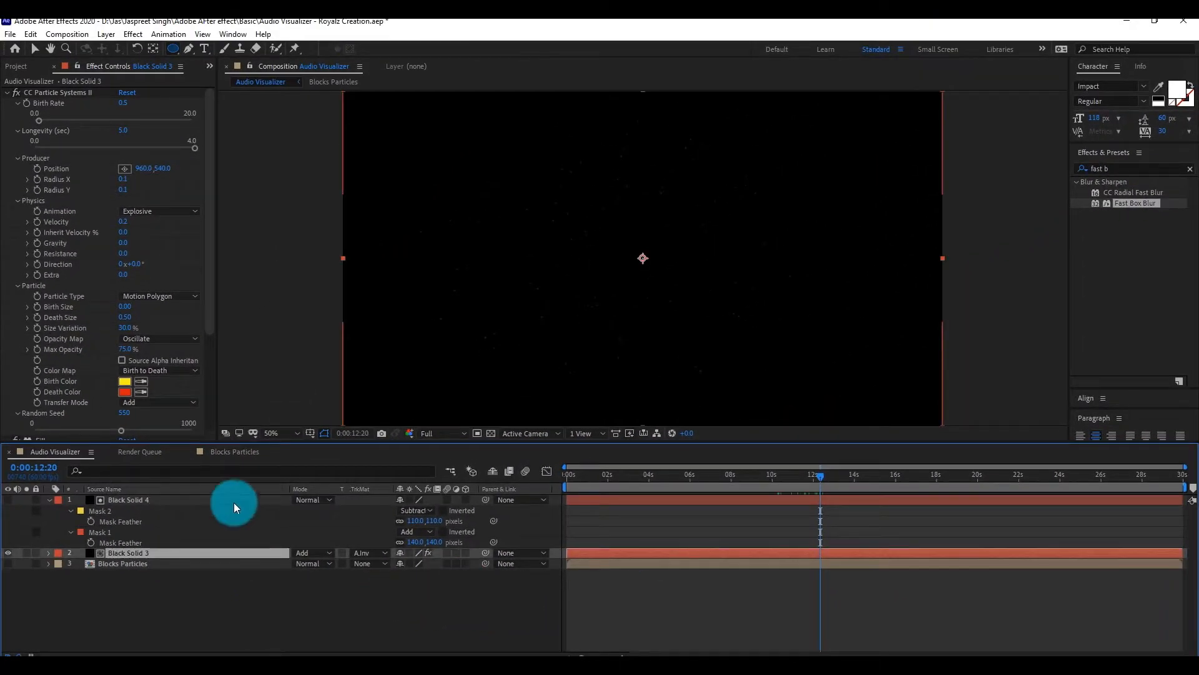
{"action": "left_click", "coordinate": [233, 502], "text": "ctrl"}
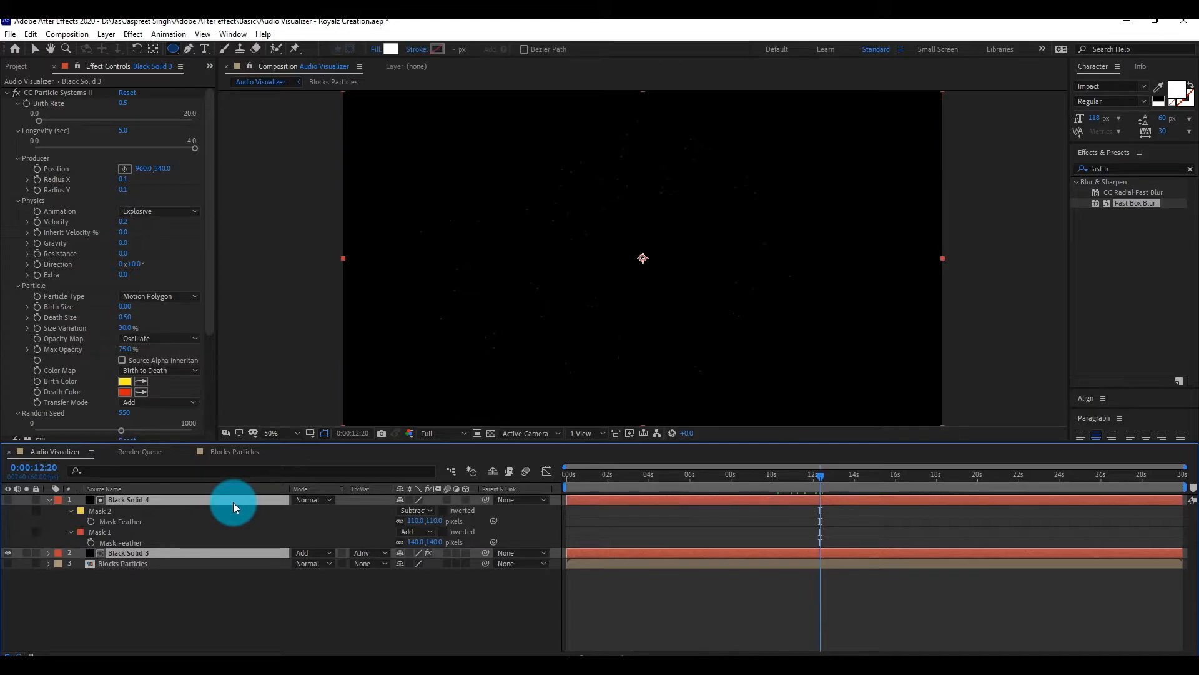
{"action": "key", "text": "ctrl+shift+c"}
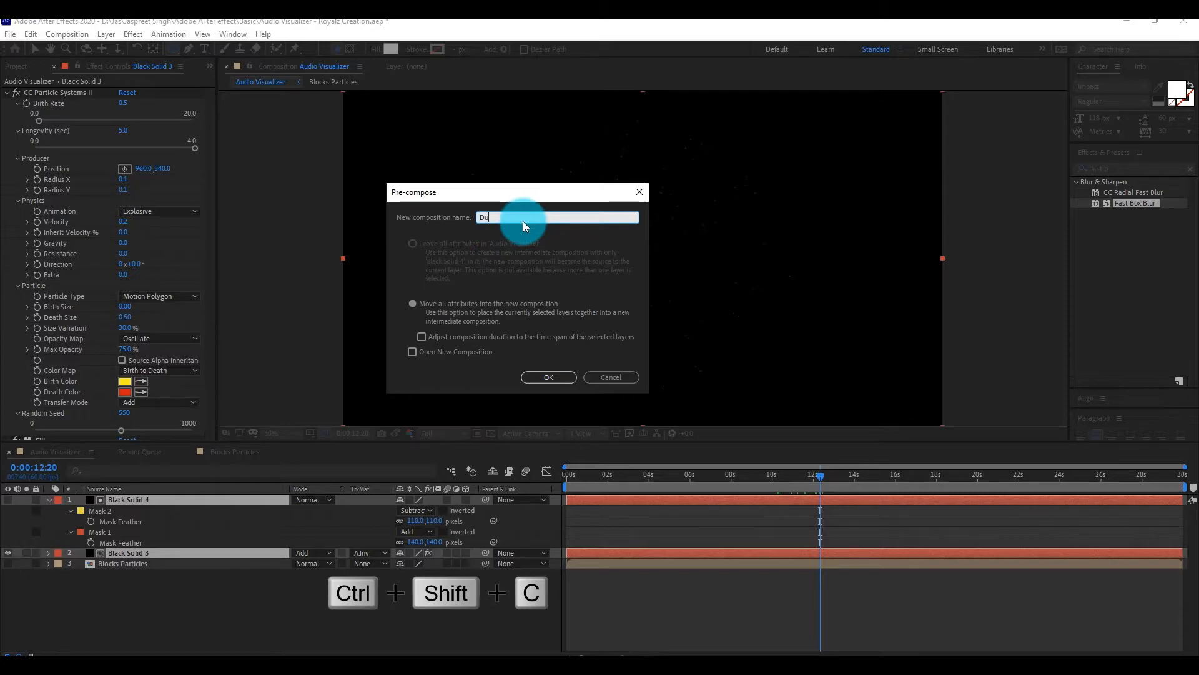
{"action": "key", "text": "Return"}
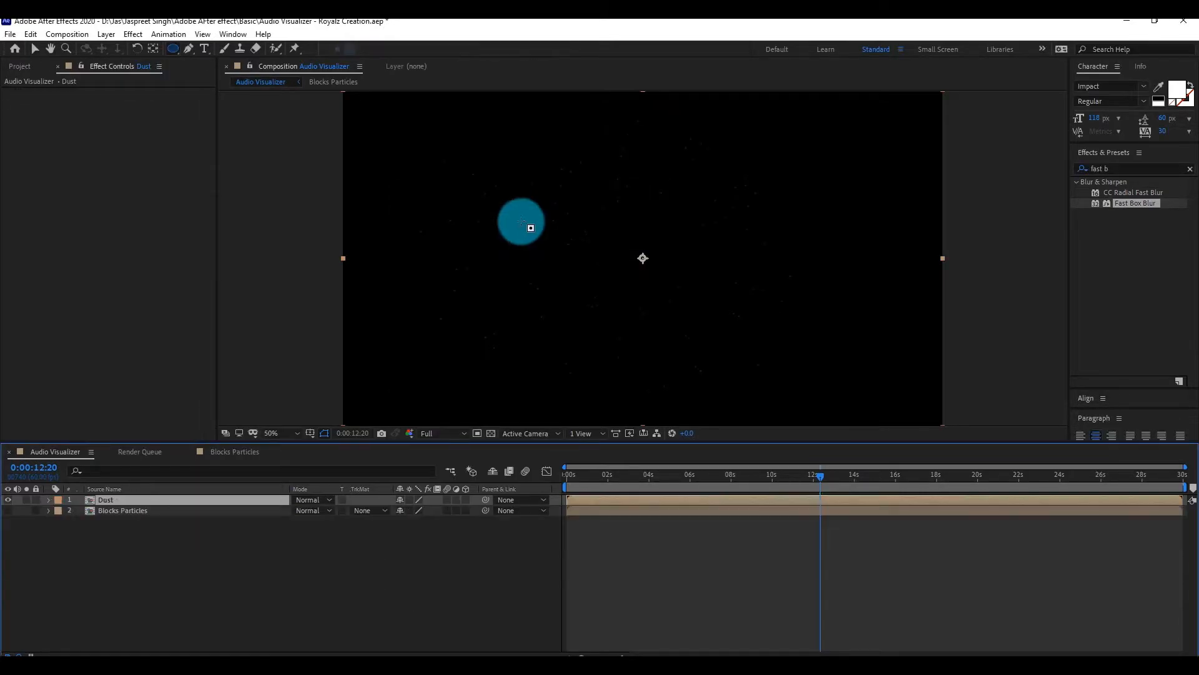
- Add the Forever (Instrumental) mp4 at the end of the Audio Visualizer layer stack and hide its video, keeping the audio on
{"action": "left_click", "coordinate": [19, 66]}
{"action": "left_click_drag", "start_coordinate": [70, 228], "coordinate": [148, 569]}
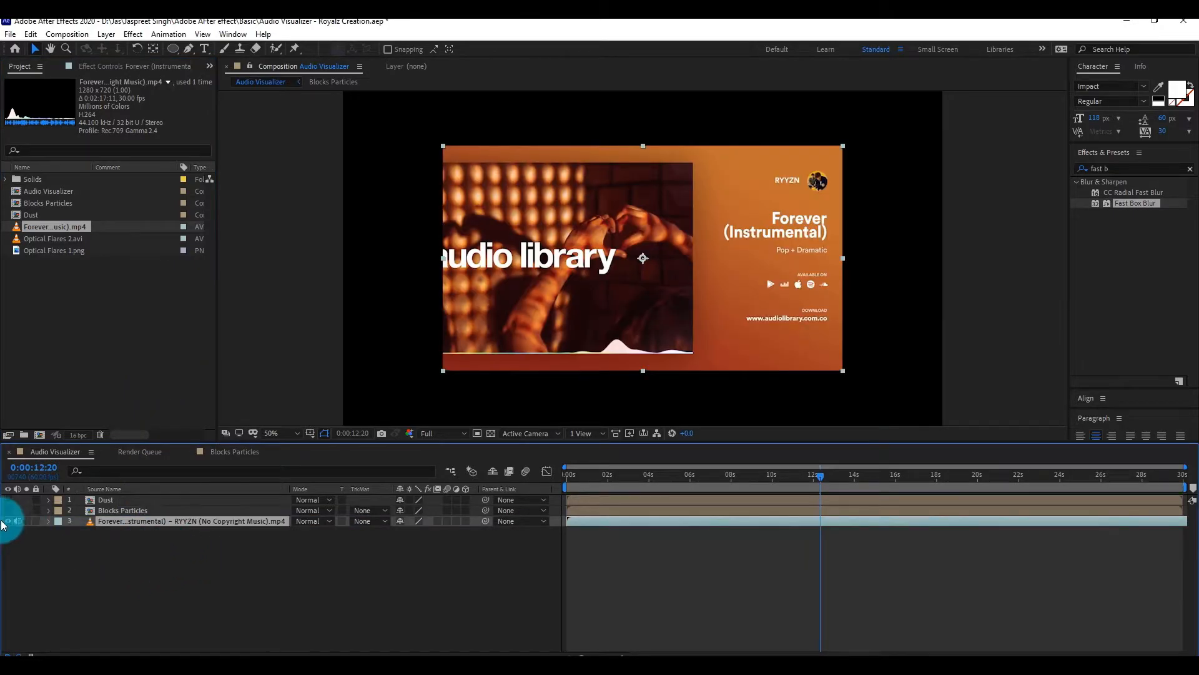
{"action": "left_click", "coordinate": [7, 521]}
{"action": "left_click", "coordinate": [249, 579]}
- Pre-compose the Forever mp4 layer as Music, moving all attributes into the new composition
{"action": "left_click", "coordinate": [216, 521]}
{"action": "key", "text": "ctrl+shift+c"}
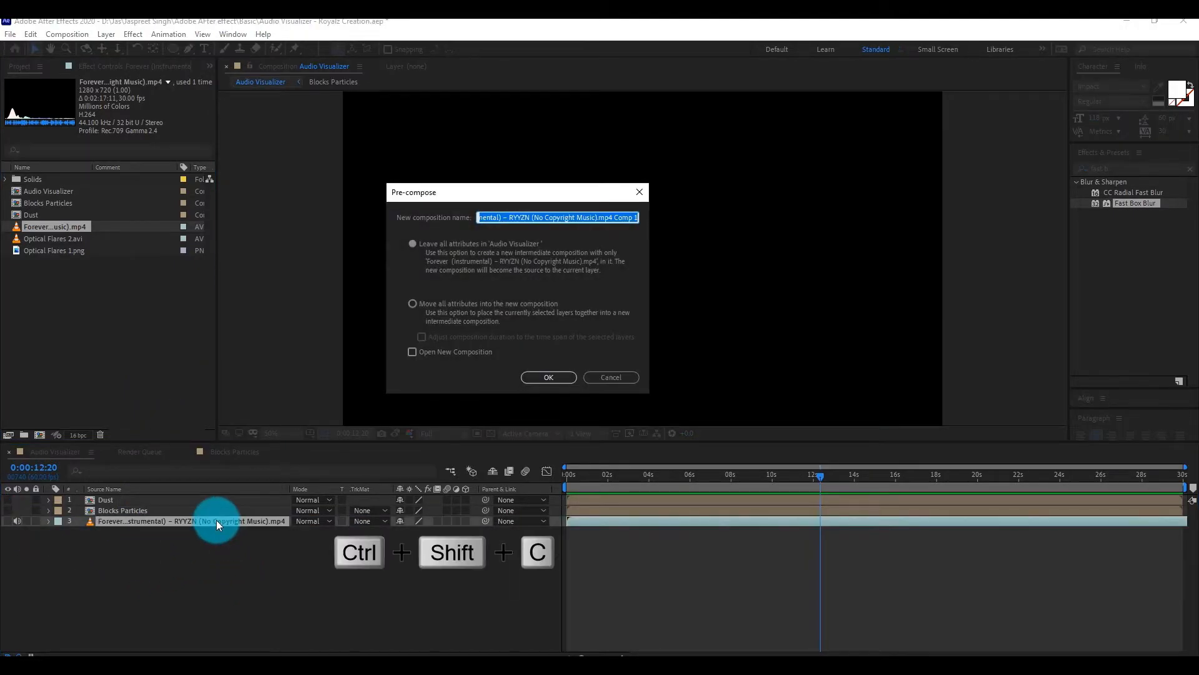
{"action": "left_click", "coordinate": [497, 305]}
{"action": "left_click", "coordinate": [587, 217]}
{"action": "type", "text": "Music"}
{"action": "key", "text": "Return"}
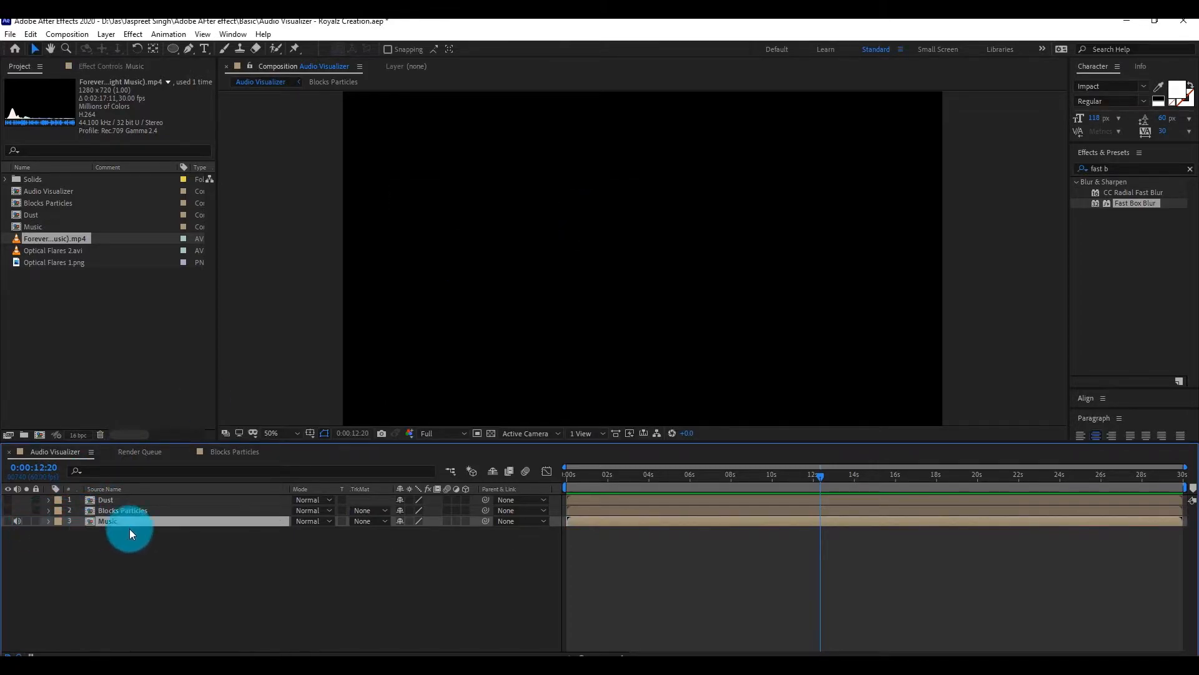
- Add a new black solid layer with the default settings above the Dust layer
{"action": "left_click", "coordinate": [109, 67]}
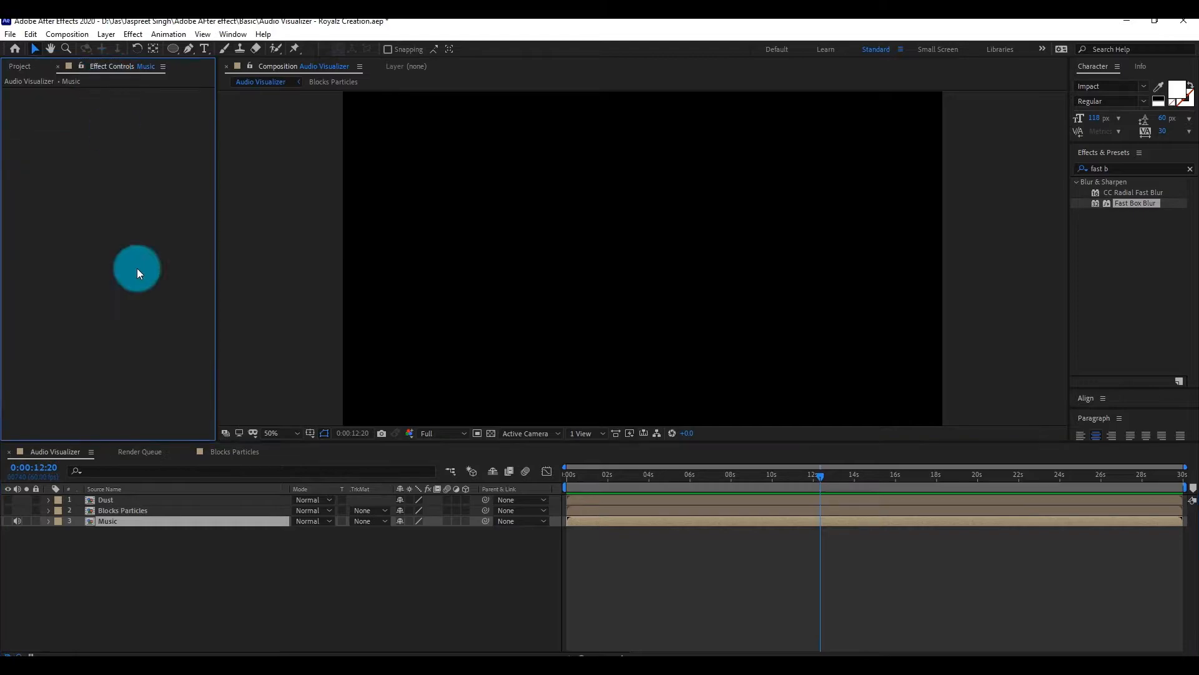
{"action": "right_click", "coordinate": [167, 571]}
{"action": "left_click", "coordinate": [222, 431]}
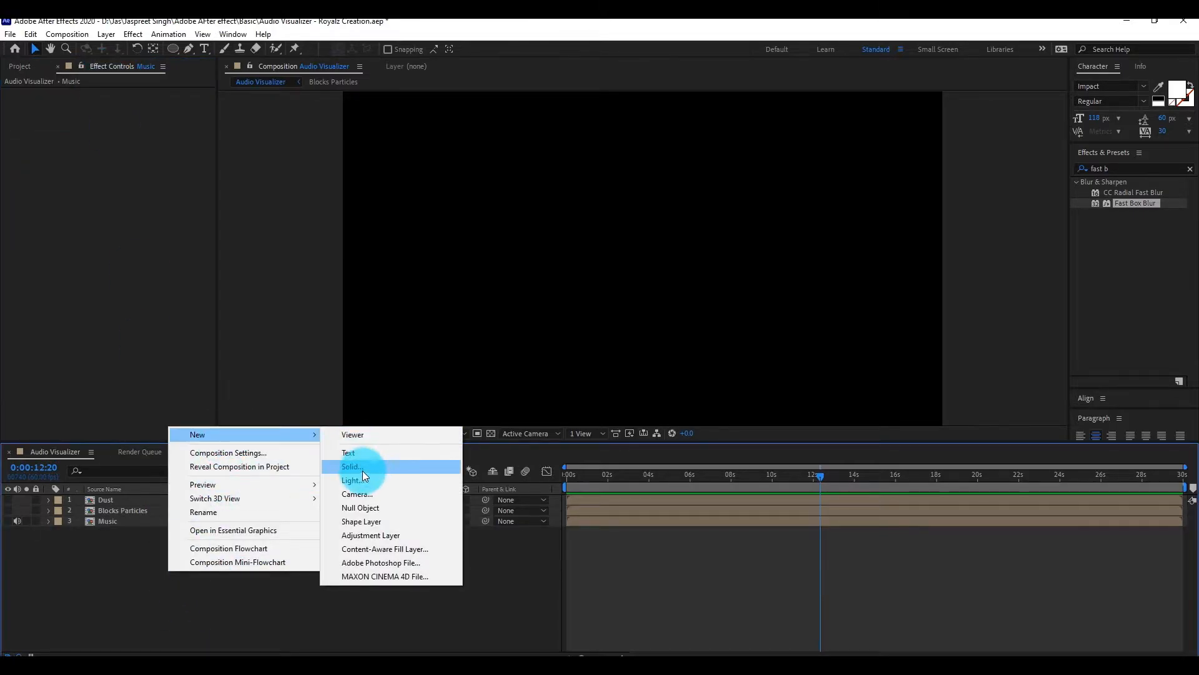
{"action": "left_click", "coordinate": [362, 473]}
{"action": "key", "text": "Return"}
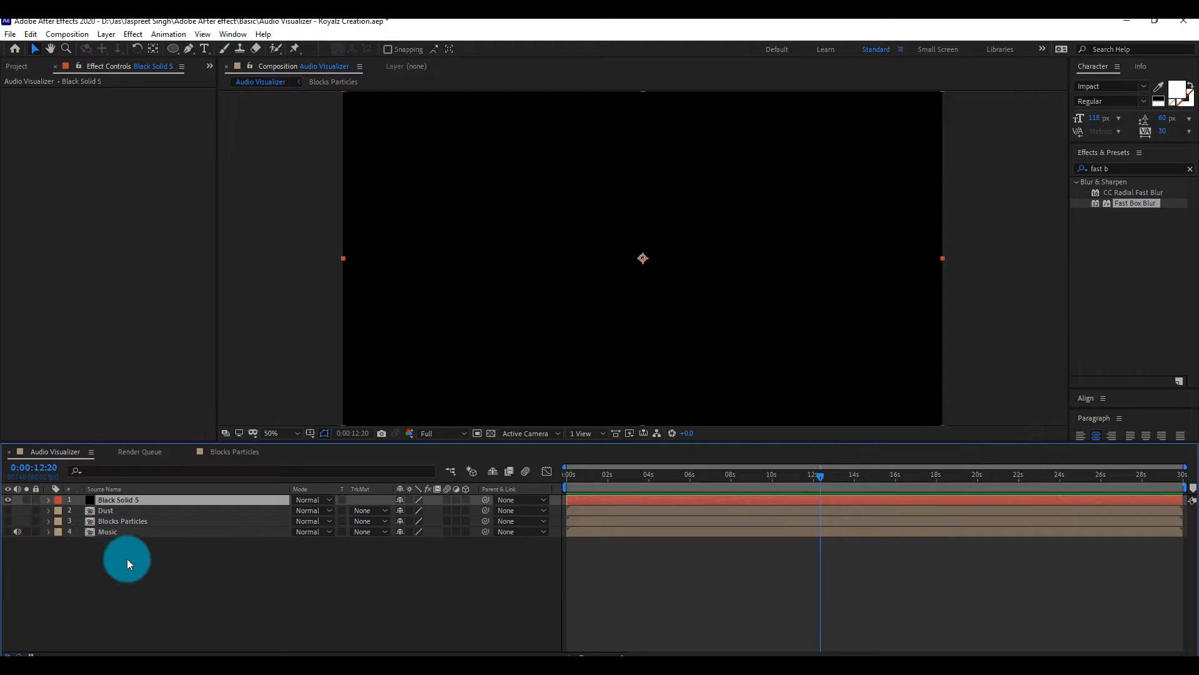
- Apply the Audio Spectrum effect to Black Solid 5 and set its audio layer to Music
{"action": "left_click_drag", "start_coordinate": [1126, 169], "coordinate": [1055, 167]}
{"action": "type", "text": "audio"}
{"action": "double_click", "coordinate": [1153, 192]}
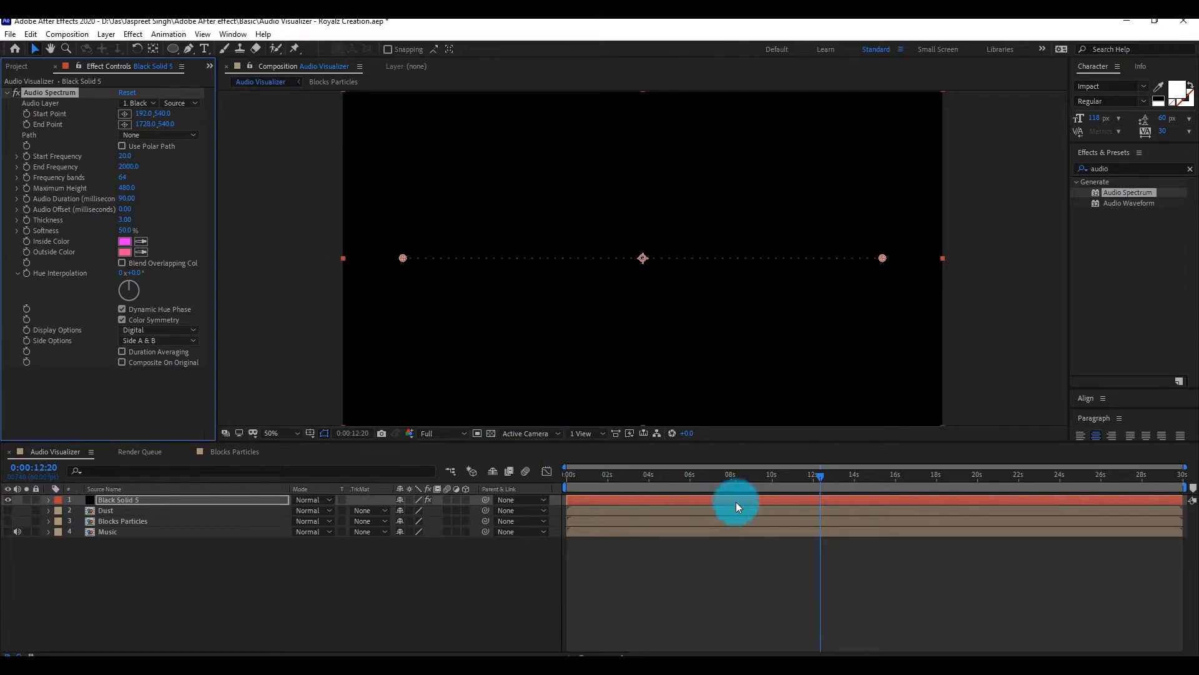
{"action": "left_click_drag", "start_coordinate": [749, 480], "coordinate": [774, 481]}
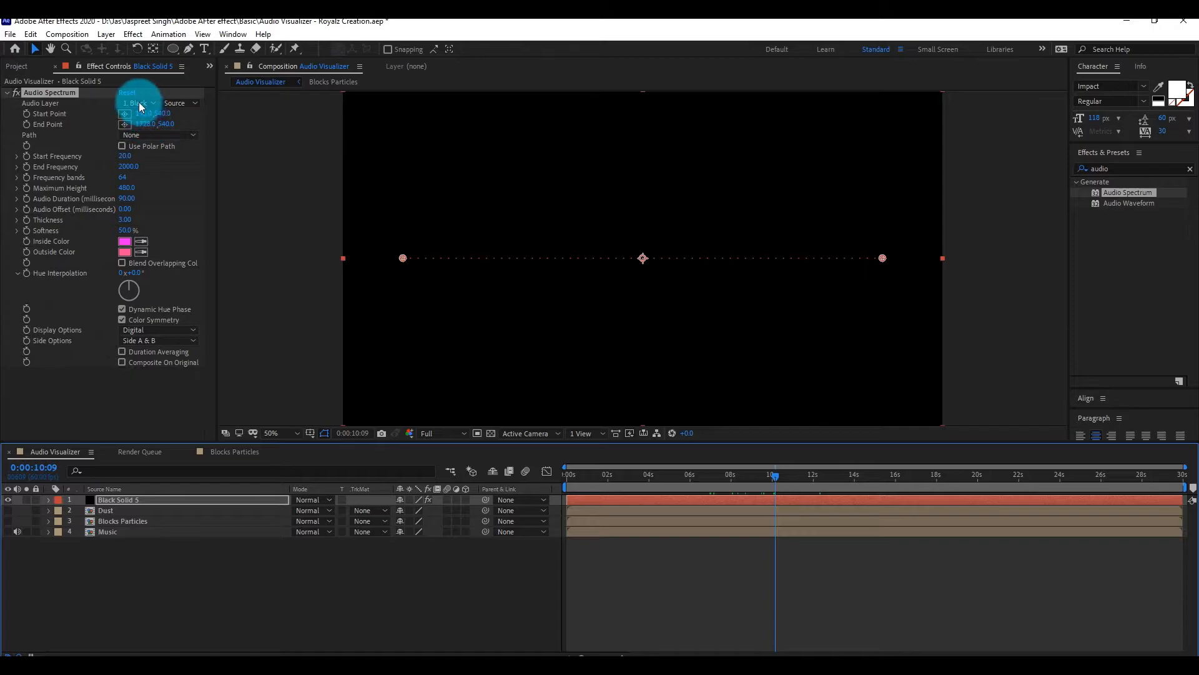
{"action": "left_click", "coordinate": [140, 106]}
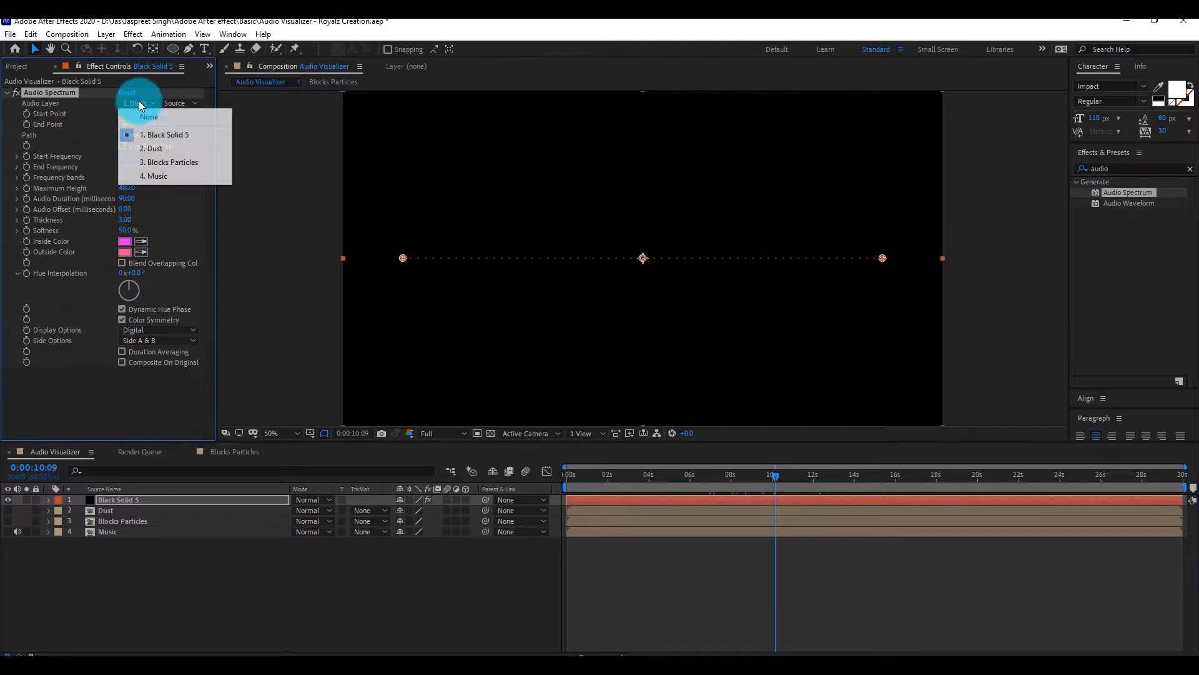
{"action": "left_click", "coordinate": [166, 178]}
- Draw a circular mask around the frame's center on Black Solid 5 and set Mask 1 as the Audio Spectrum path
{"action": "left_click", "coordinate": [173, 49]}
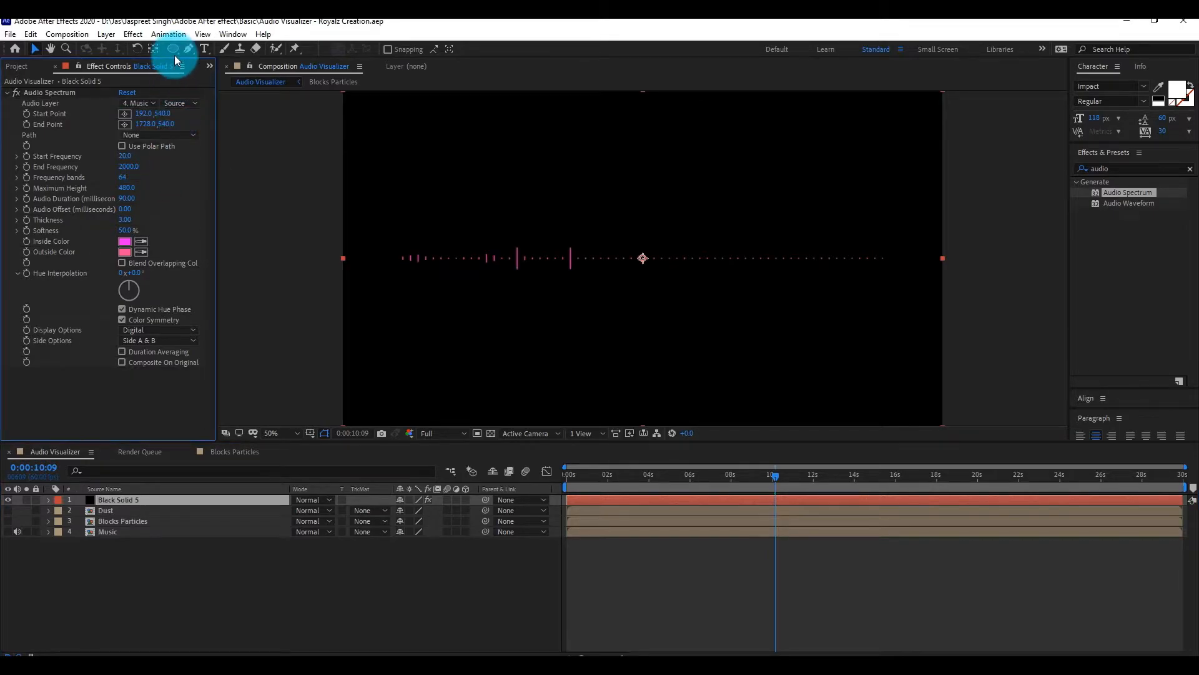
{"action": "left_click_drag", "start_coordinate": [526, 186], "coordinate": [728, 289]}
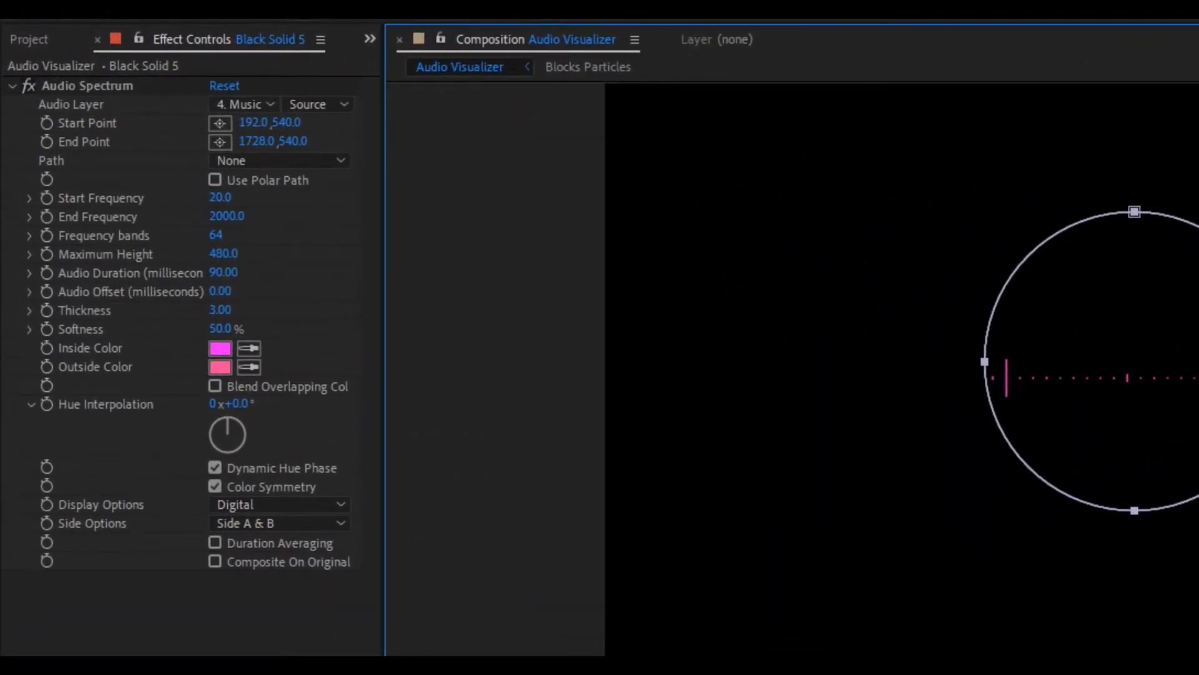
{"action": "left_click", "coordinate": [261, 158]}
{"action": "left_click", "coordinate": [268, 215]}
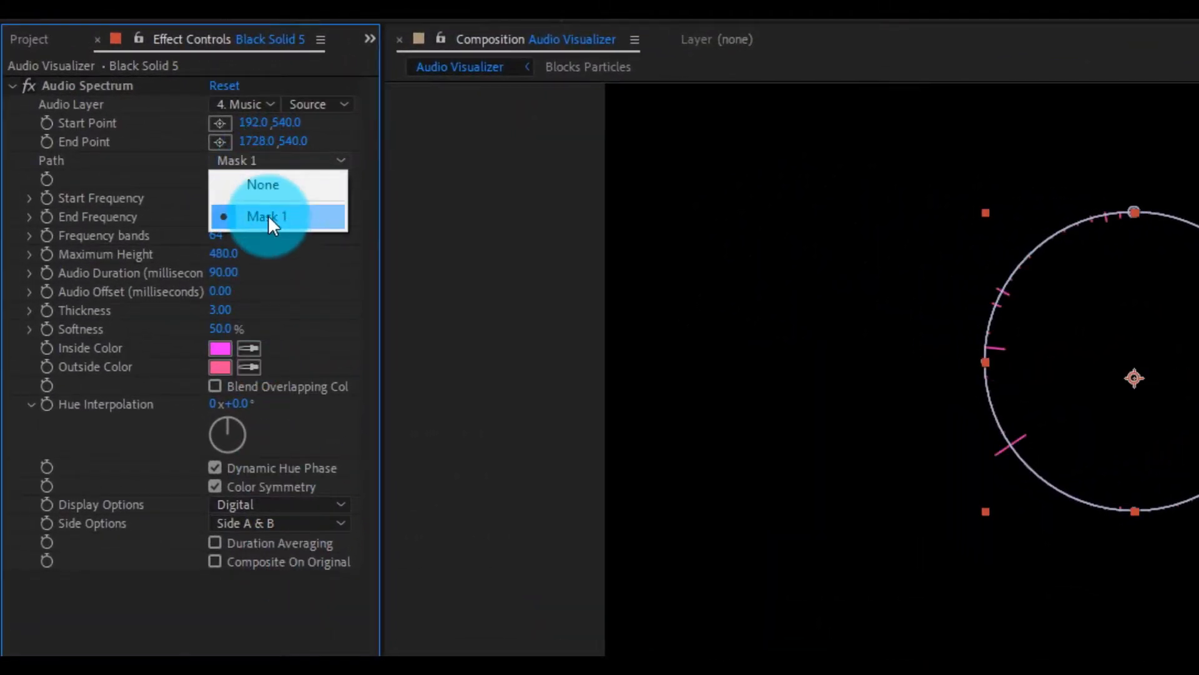
- Set the Audio Spectrum's End Frequency to 1000, Frequency bands to 100, Maximum Height to 850 and Audio Duration to 150 milliseconds
{"action": "left_click", "coordinate": [321, 222]}
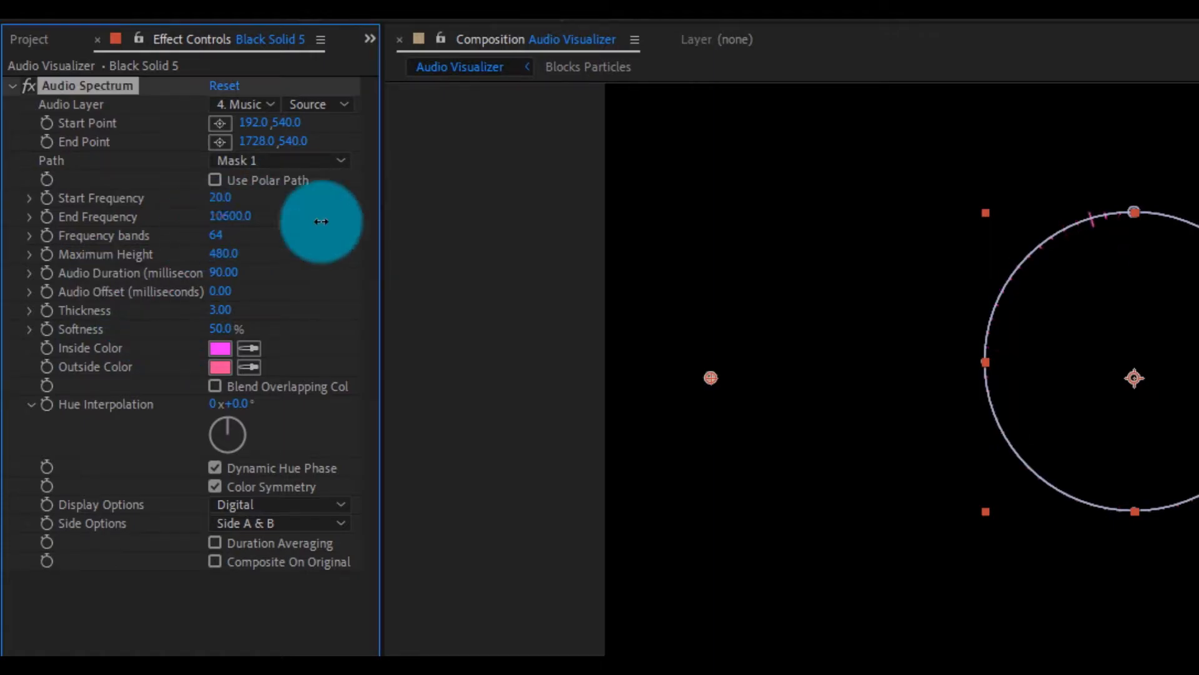
{"action": "left_click", "coordinate": [225, 217]}
{"action": "type", "text": "1000"}
{"action": "key", "text": "Return"}
{"action": "left_click", "coordinate": [222, 237]}
{"action": "type", "text": "100"}
{"action": "key", "text": "Return"}
{"action": "left_click", "coordinate": [229, 253]}
{"action": "type", "text": "850"}
{"action": "key", "text": "Return"}
{"action": "left_click", "coordinate": [223, 273]}
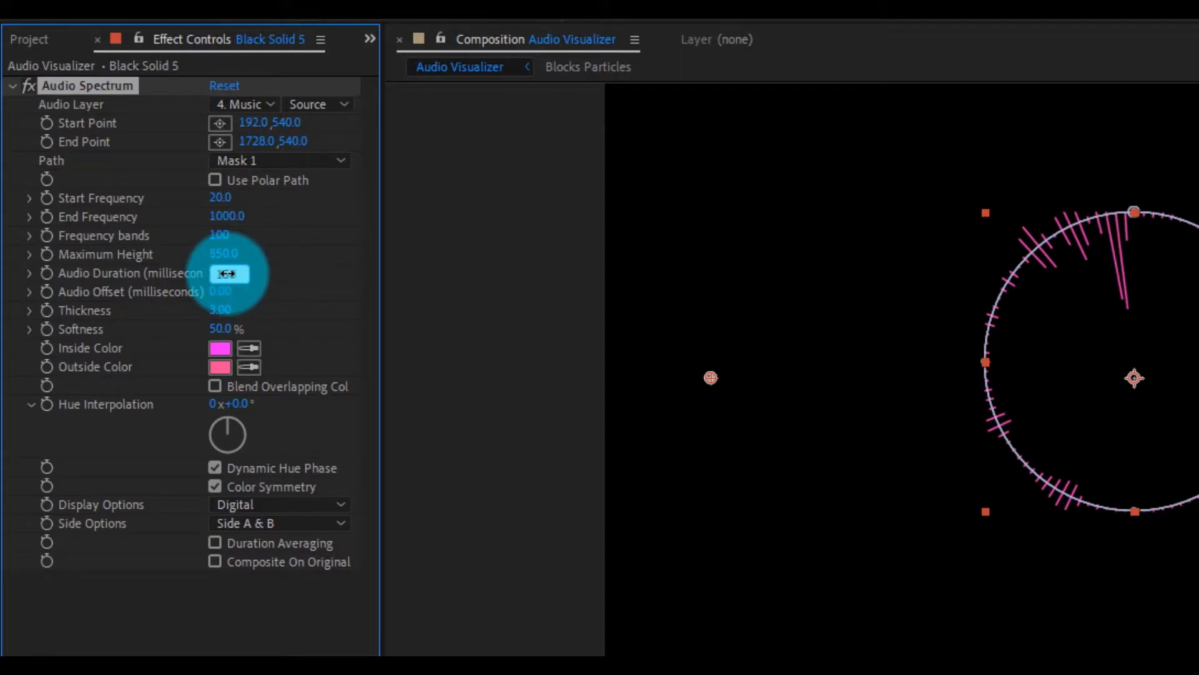
{"action": "type", "text": "150"}
{"action": "key", "text": "Return"}
- Set the Audio Spectrum's Inside Color to teal (00A79D) and Outside Color to light blue, with Dynamic Hue Phase off
{"action": "left_click", "coordinate": [221, 350]}
{"action": "double_click", "coordinate": [1099, 446]}
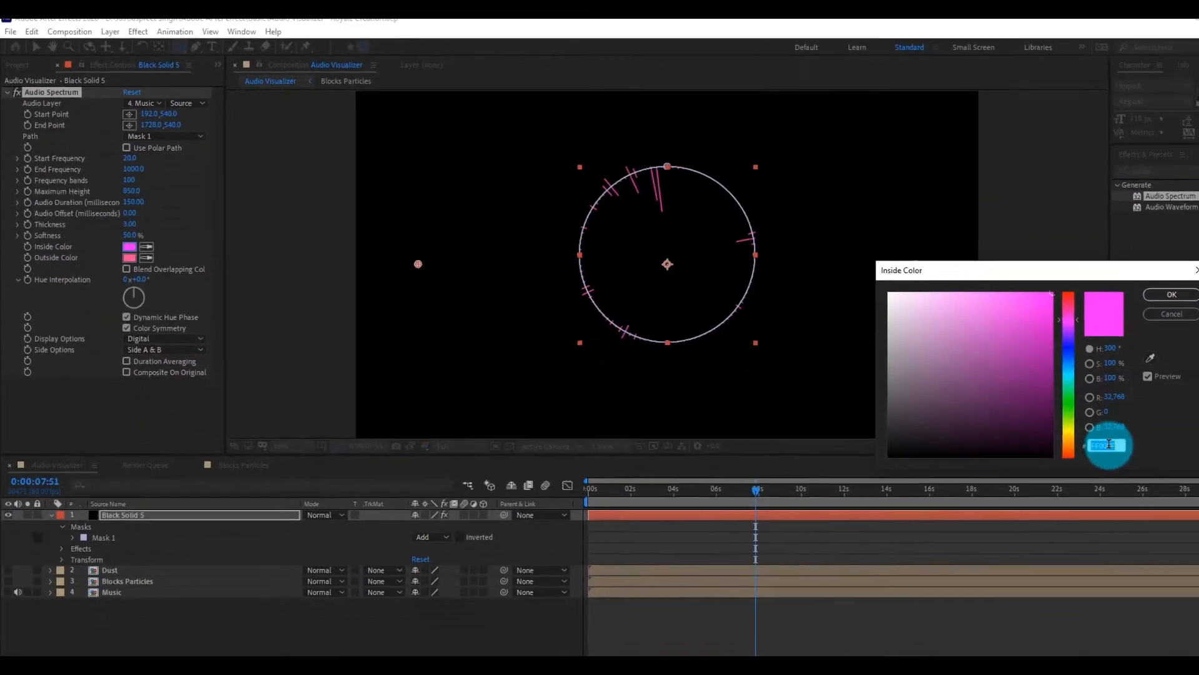
{"action": "type", "text": "00A79D"}
{"action": "key", "text": "Return"}
{"action": "left_click", "coordinate": [124, 253]}
{"action": "type", "text": "00A7FF"}
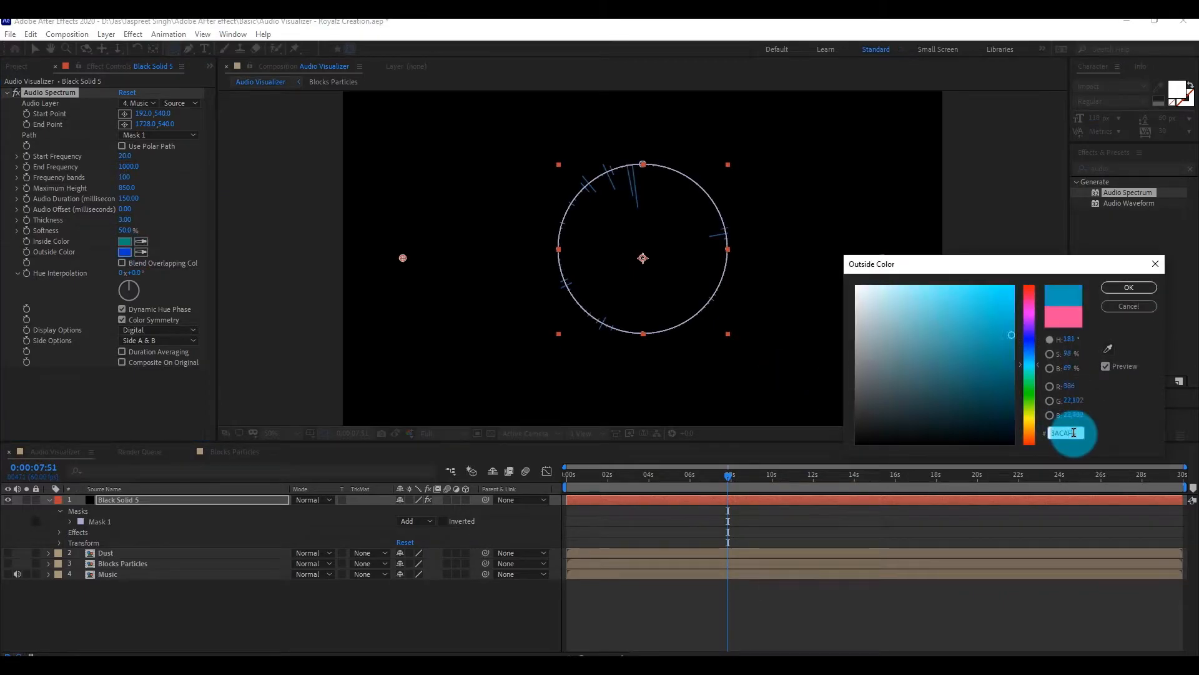
{"action": "key", "text": "Return"}
{"action": "left_click", "coordinate": [233, 592]}
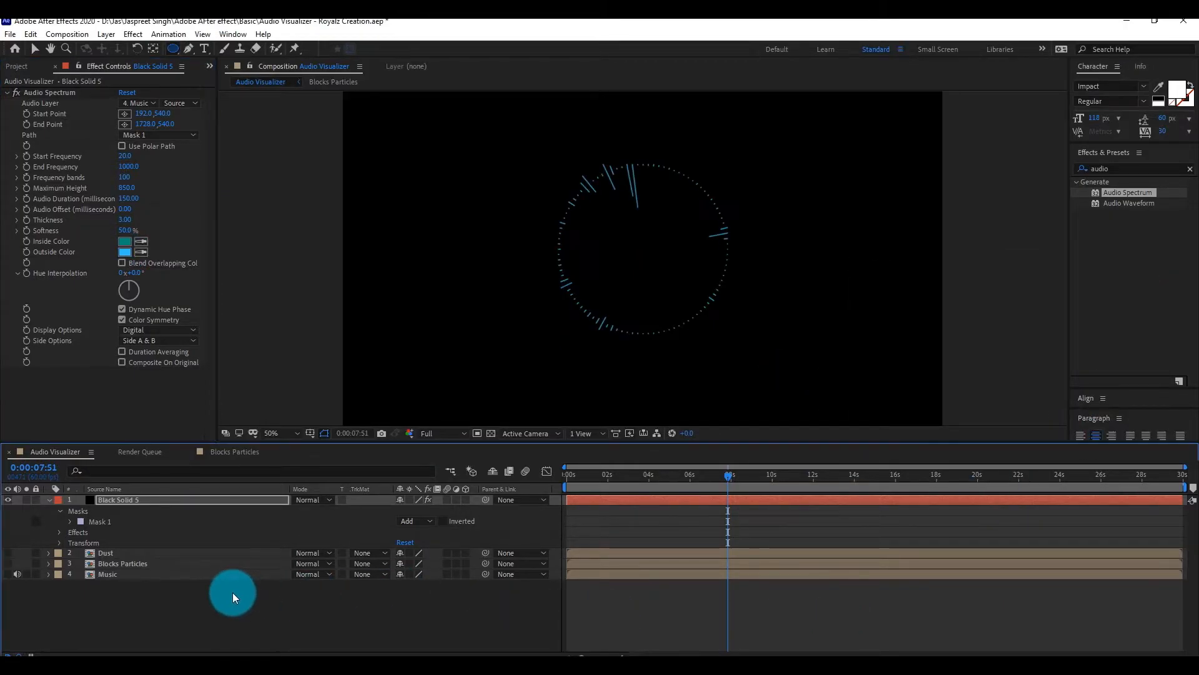
- Apply the Color Correction Exposure effect to Black Solid 5 and set its master Exposure to -1.00
{"action": "left_click", "coordinate": [177, 497]}
{"action": "left_click", "coordinate": [1109, 167]}
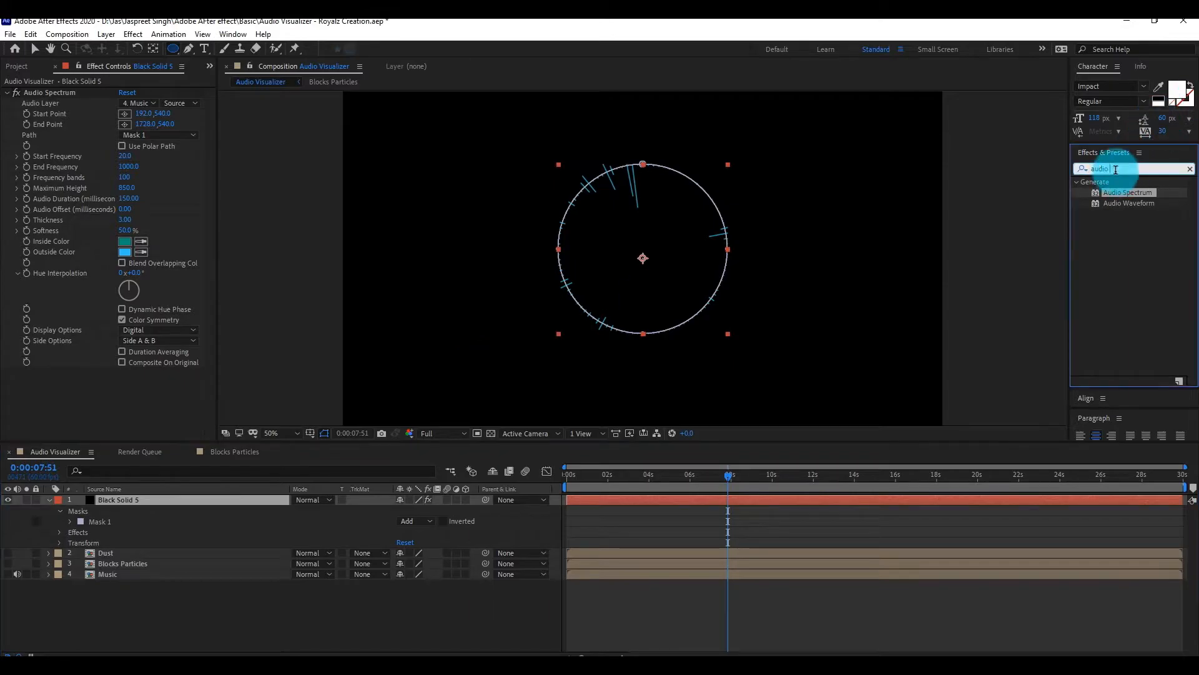
{"action": "type", "text": "expo"}
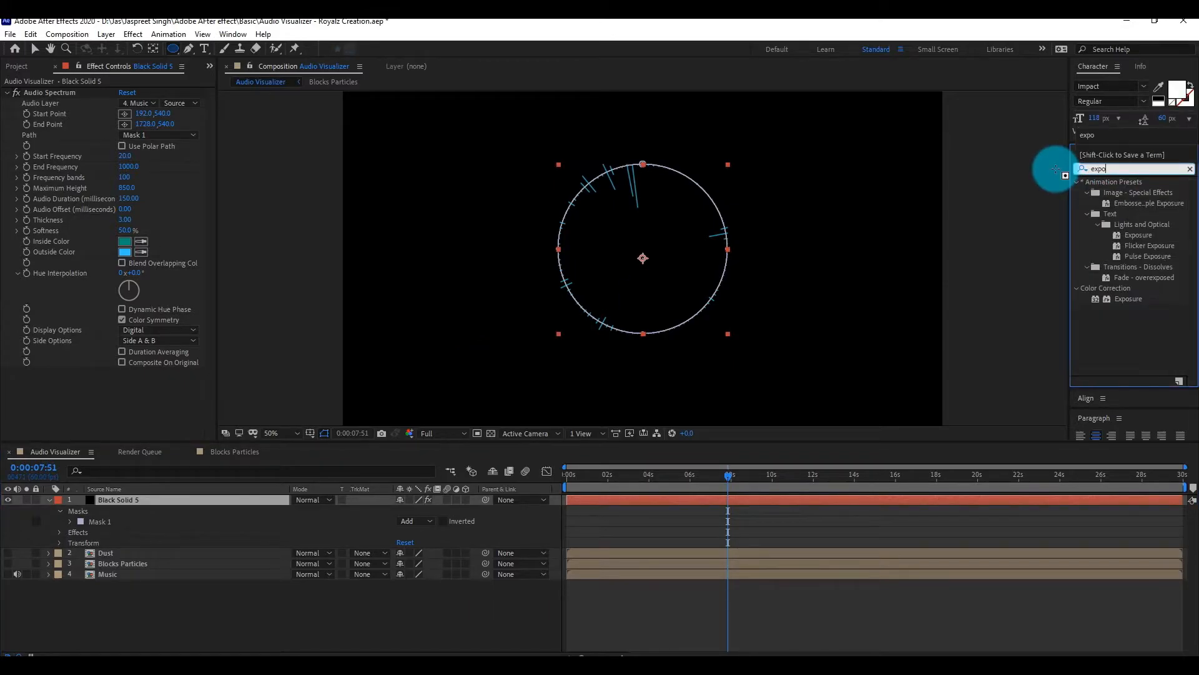
{"action": "double_click", "coordinate": [1131, 298]}
{"action": "key", "text": "v"}
{"action": "left_click", "coordinate": [238, 376]}
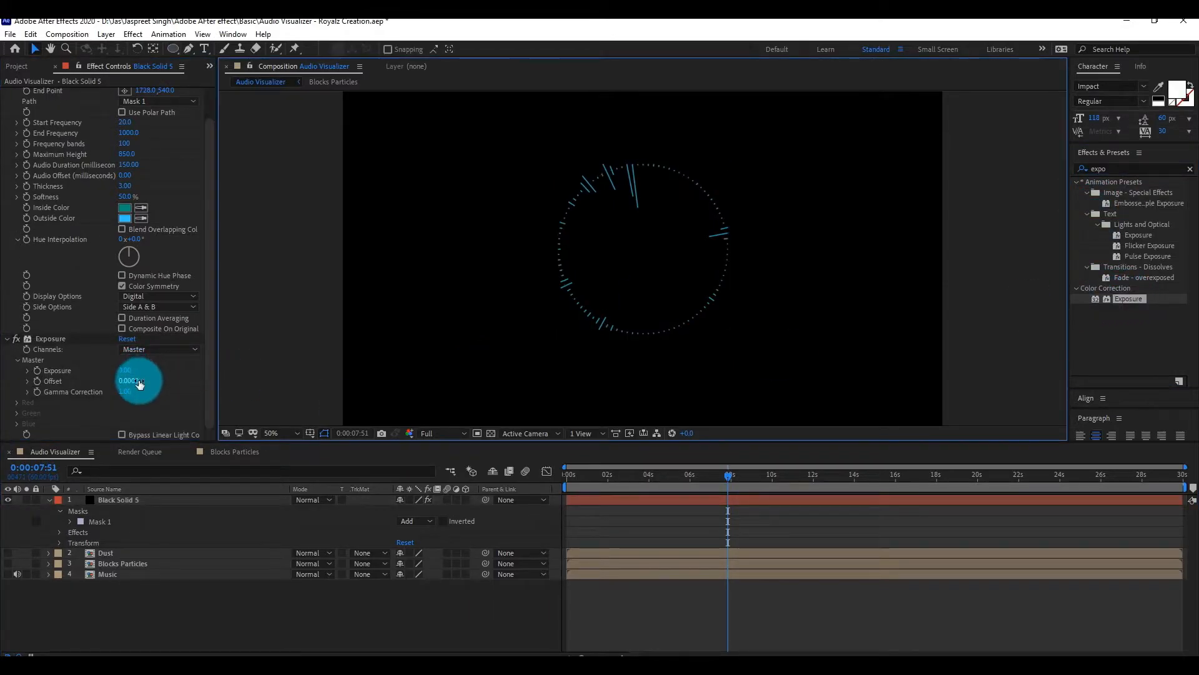
{"action": "left_click_drag", "start_coordinate": [131, 376], "coordinate": [128, 375]}
{"action": "left_click", "coordinate": [268, 388]}
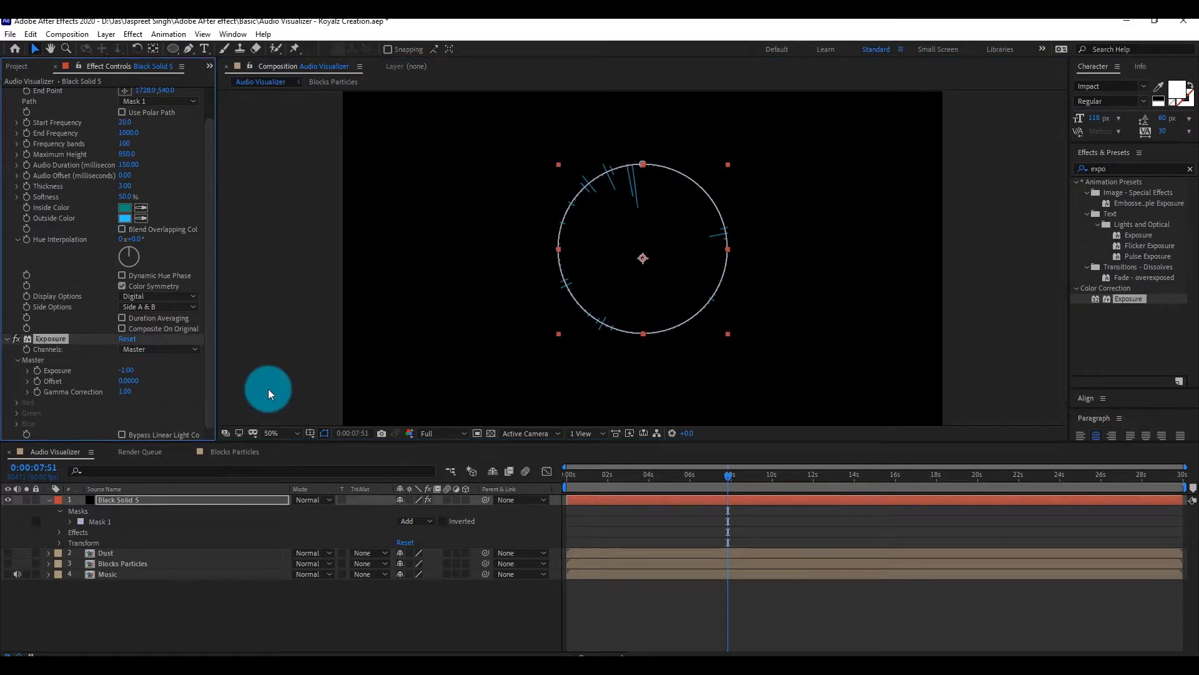
{"action": "scroll", "coordinate": [181, 400], "scroll_direction": "up", "scroll_amount": 1}
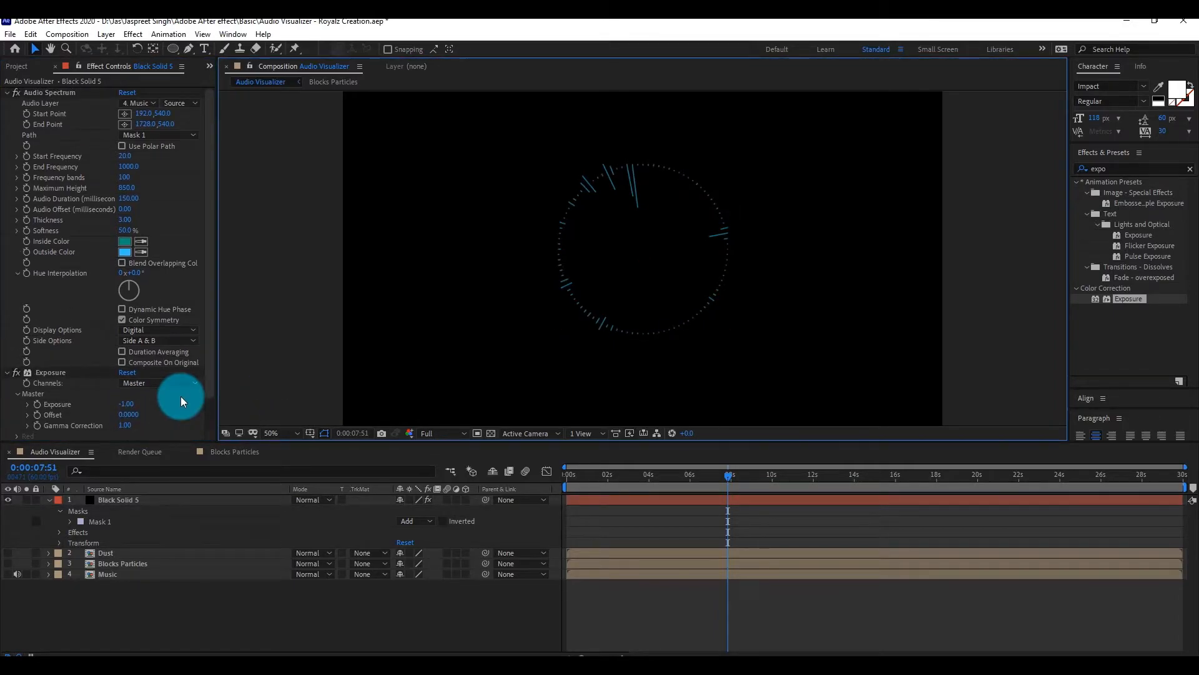
- Set the blending mode of the Black Solid 5 spectrum layer to Add
{"action": "left_click", "coordinate": [301, 500]}
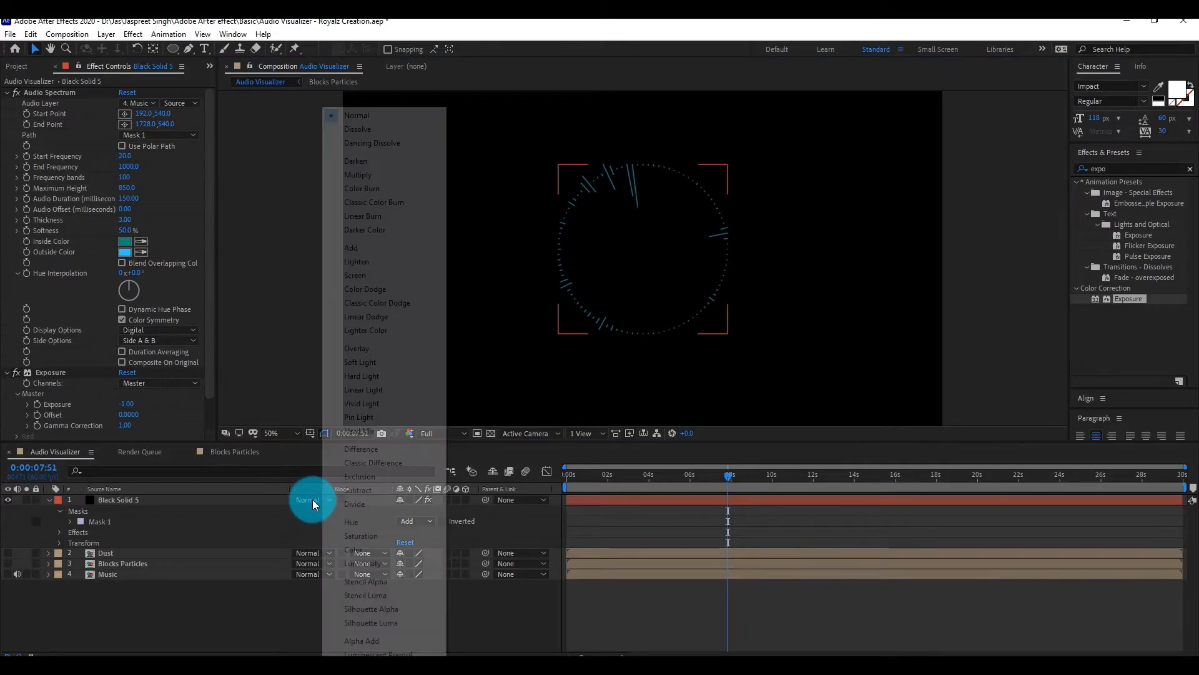
{"action": "left_click", "coordinate": [372, 248]}
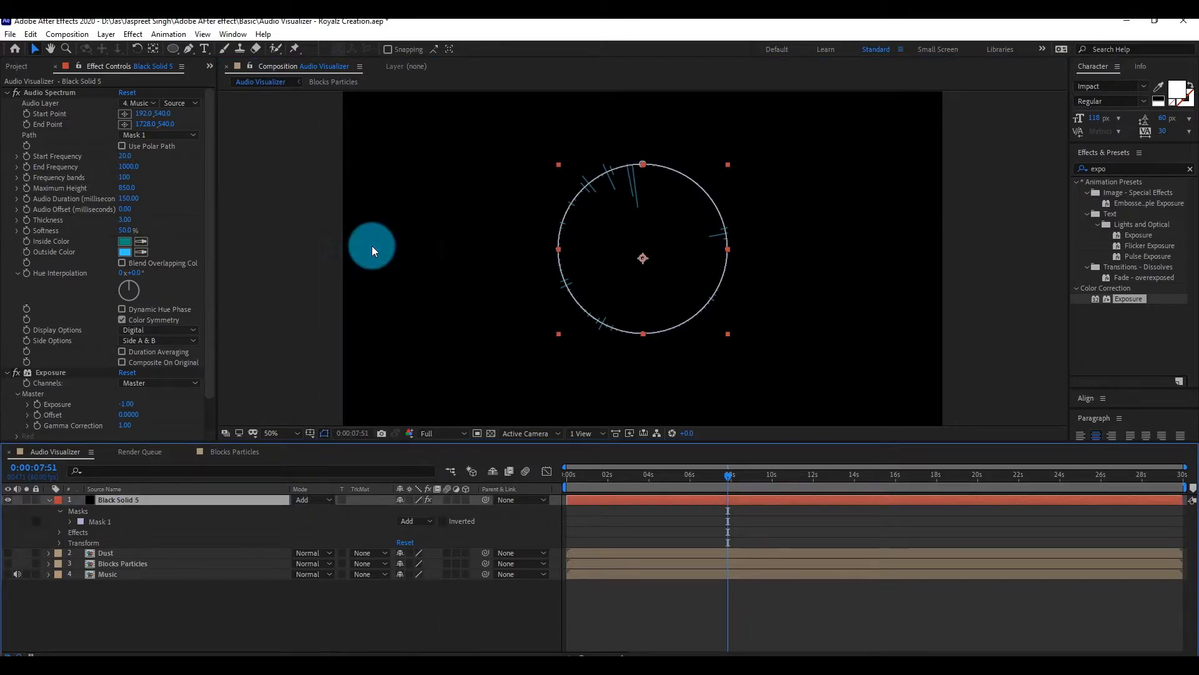
{"action": "left_click", "coordinate": [309, 620]}
- Duplicate Black Solid 5 and set the copy's Audio Spectrum to Analog lines on Side A
{"action": "left_click", "coordinate": [134, 496]}
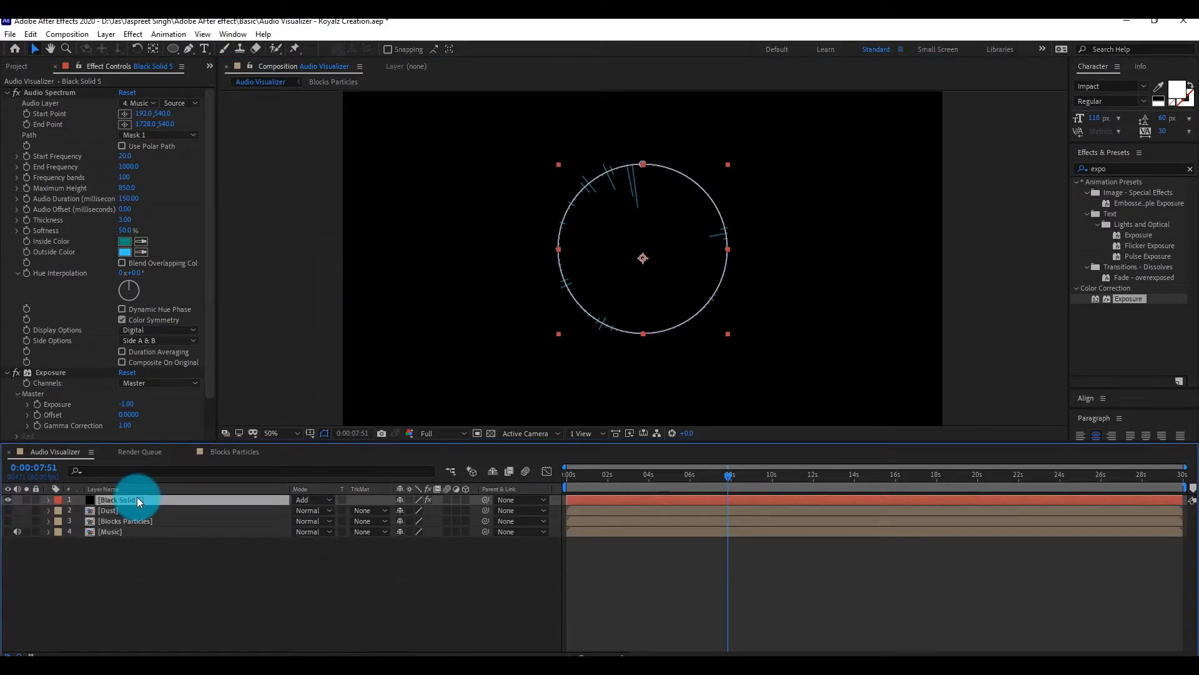
{"action": "key", "text": "ctrl+d"}
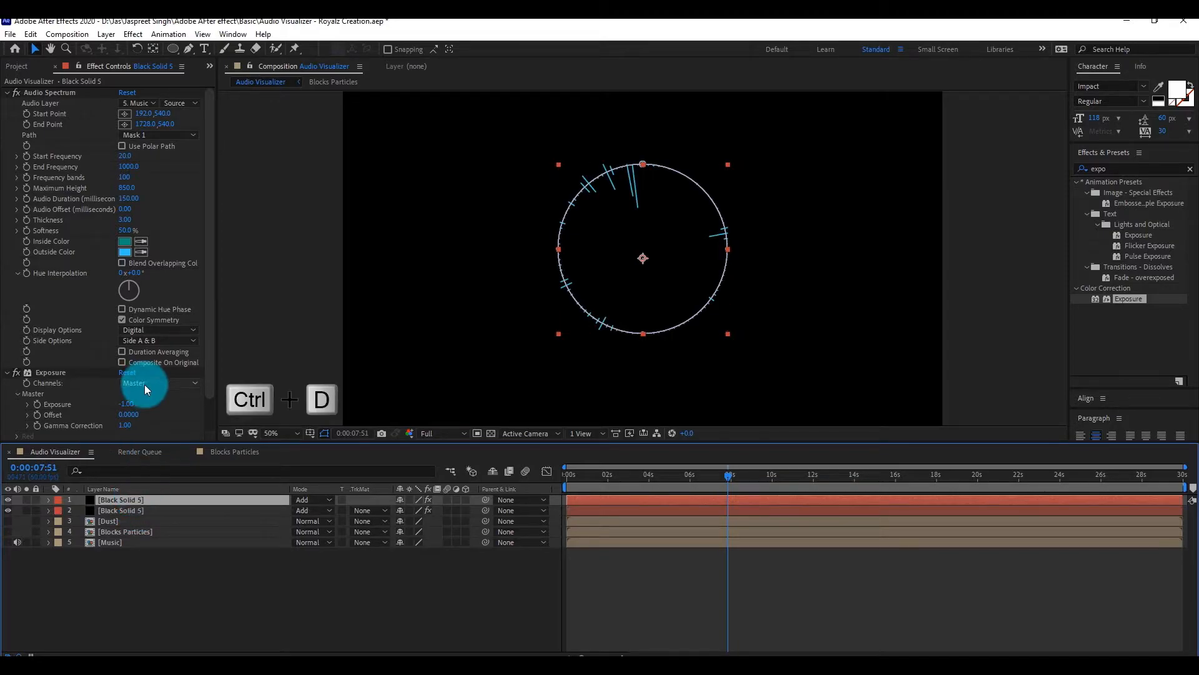
{"action": "left_click", "coordinate": [159, 330]}
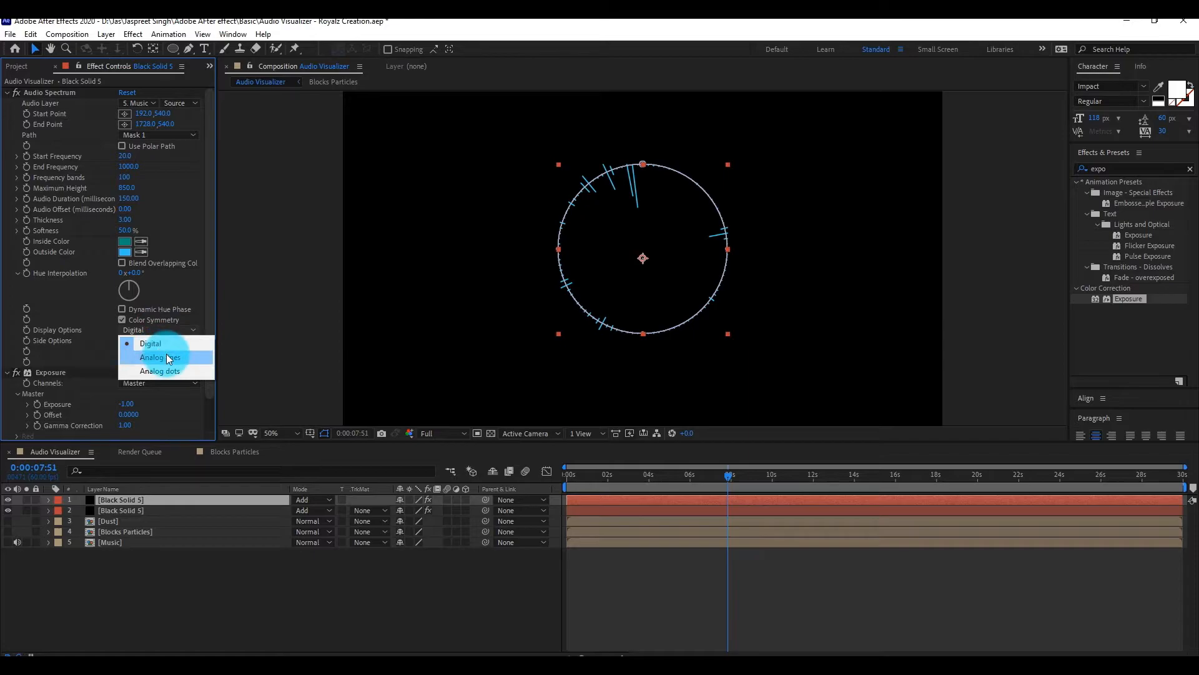
{"action": "left_click", "coordinate": [177, 356]}
{"action": "left_click", "coordinate": [178, 340]}
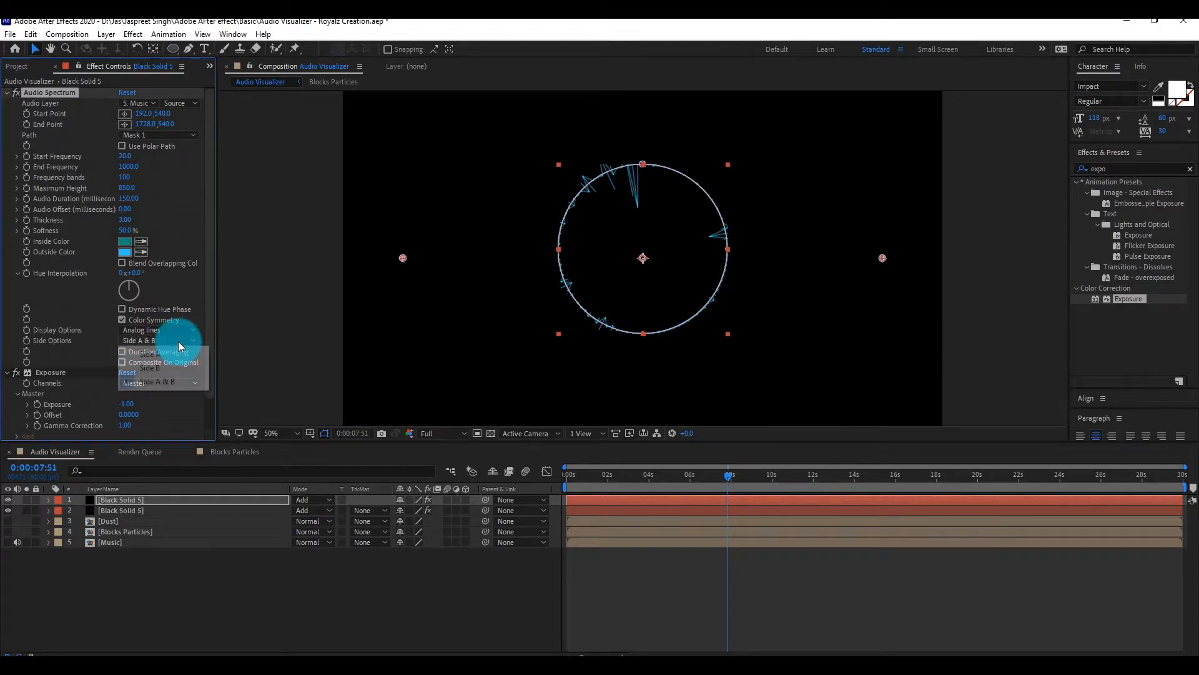
{"action": "left_click", "coordinate": [176, 357]}
{"action": "left_click", "coordinate": [261, 597]}
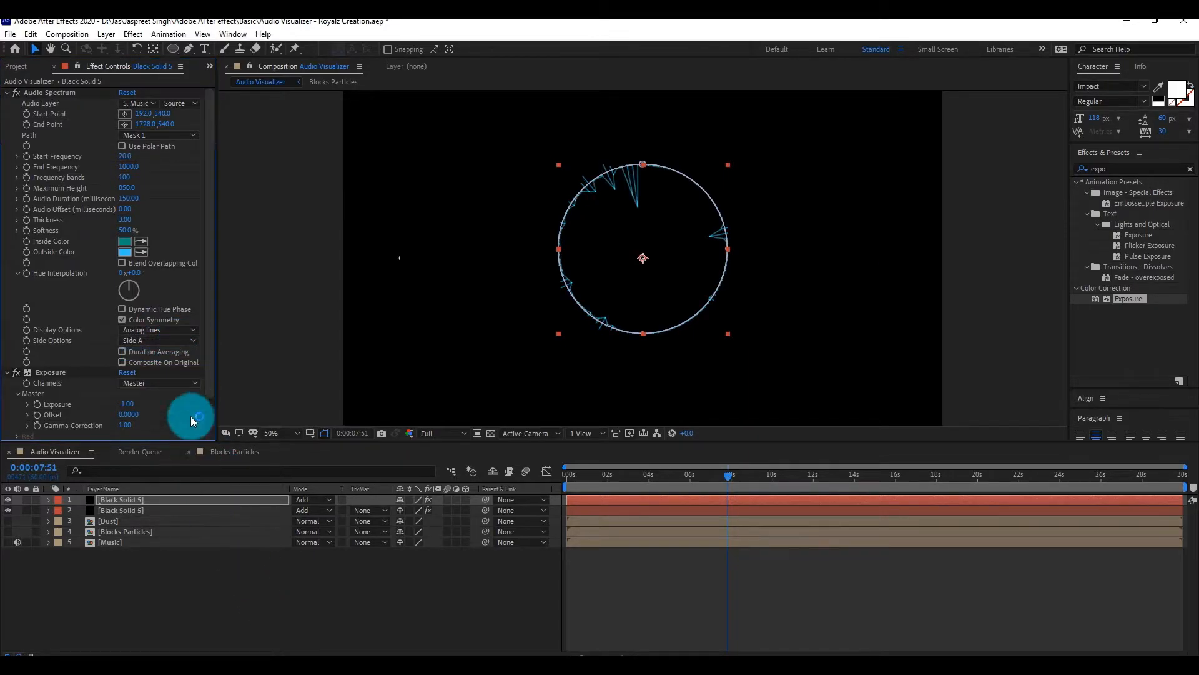
- Duplicate the top Black Solid 5 layer and set the copy's Audio Spectrum Side Options to Side B
{"action": "left_click", "coordinate": [185, 500]}
{"action": "key", "text": "ctrl+d"}
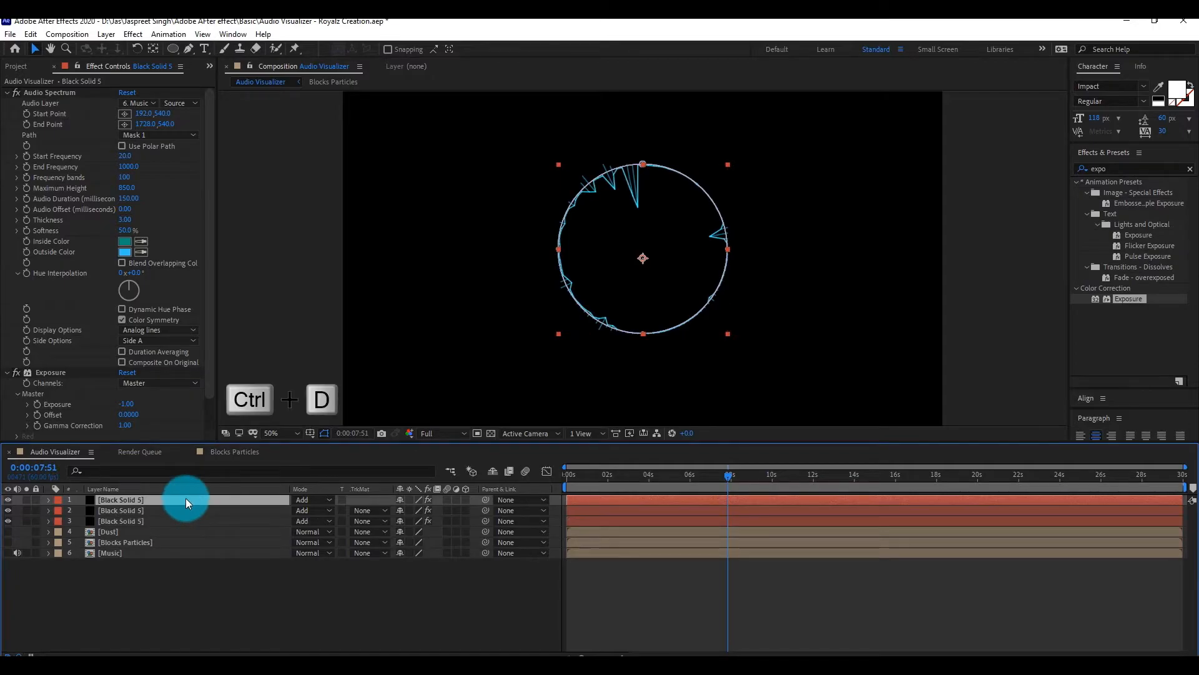
{"action": "left_click", "coordinate": [167, 342]}
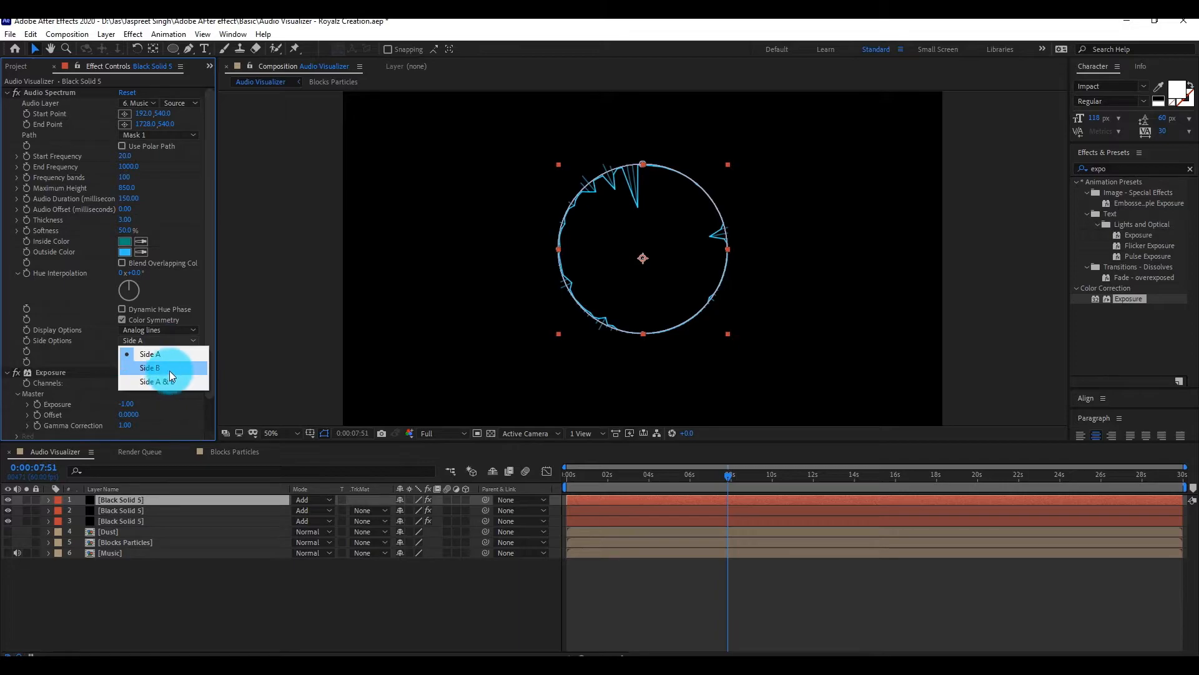
{"action": "left_click", "coordinate": [170, 368]}
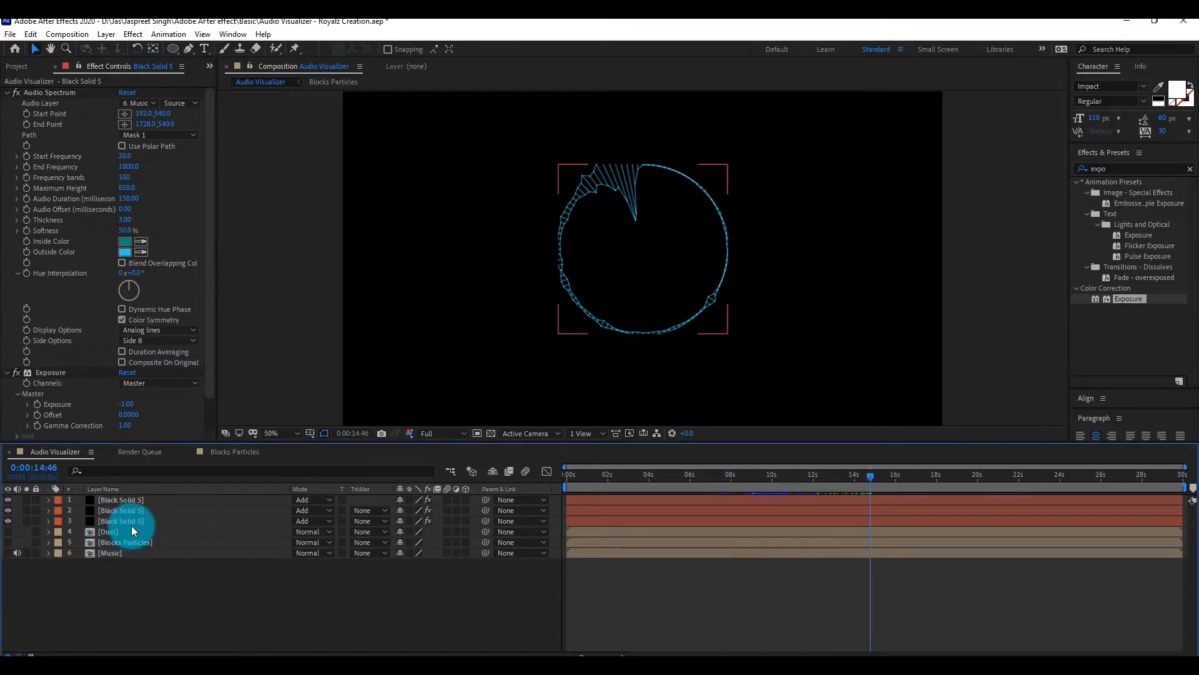
- Set the Mask 1 mode to None on all three Black Solid 5 layers
{"action": "left_click", "coordinate": [159, 512]}
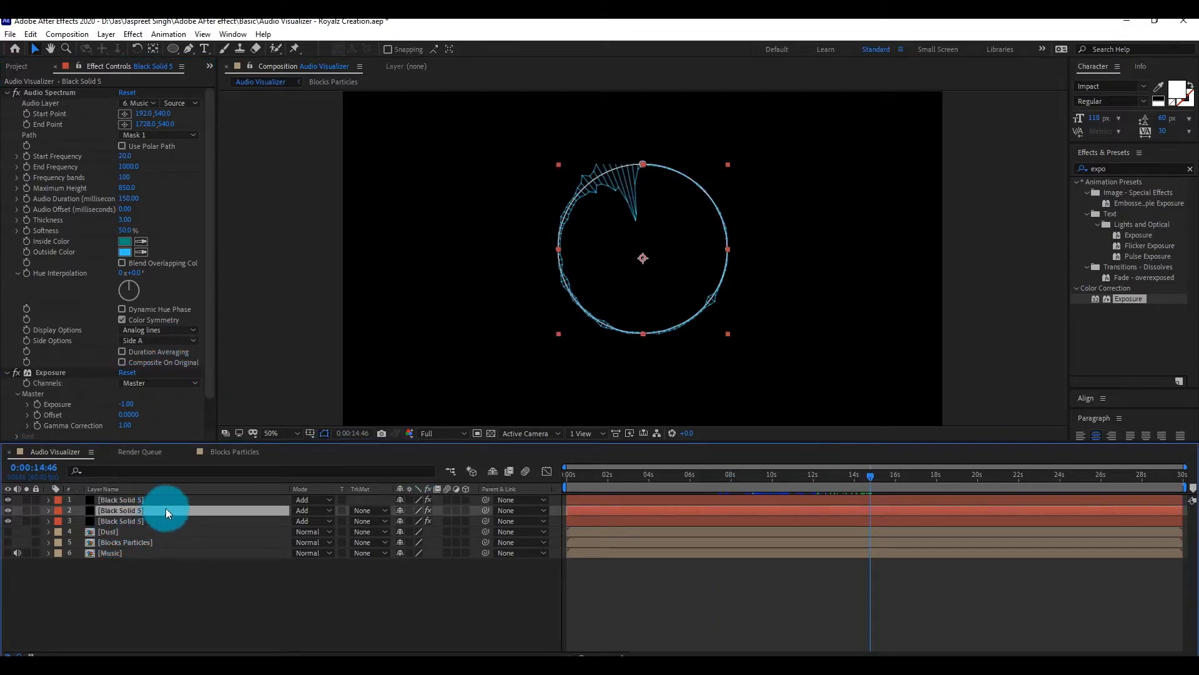
{"action": "left_click", "coordinate": [165, 520]}
{"action": "left_click", "coordinate": [166, 498], "text": "shift"}
{"action": "key", "text": "m"}
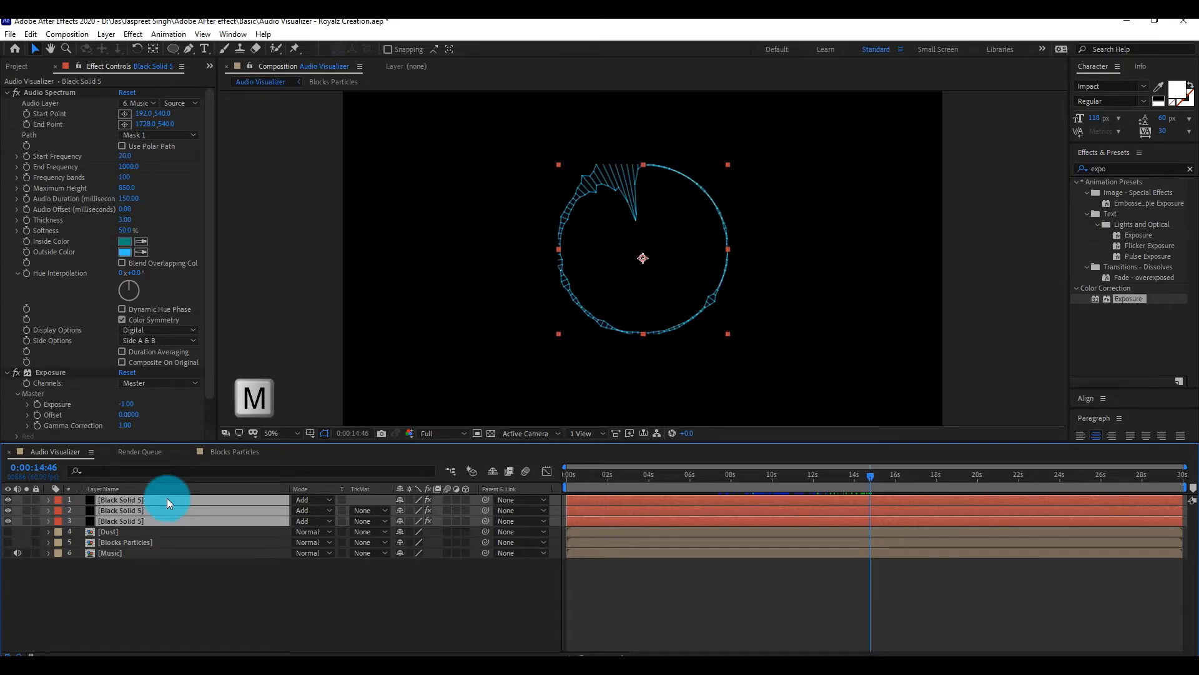
{"action": "left_click", "coordinate": [171, 513]}
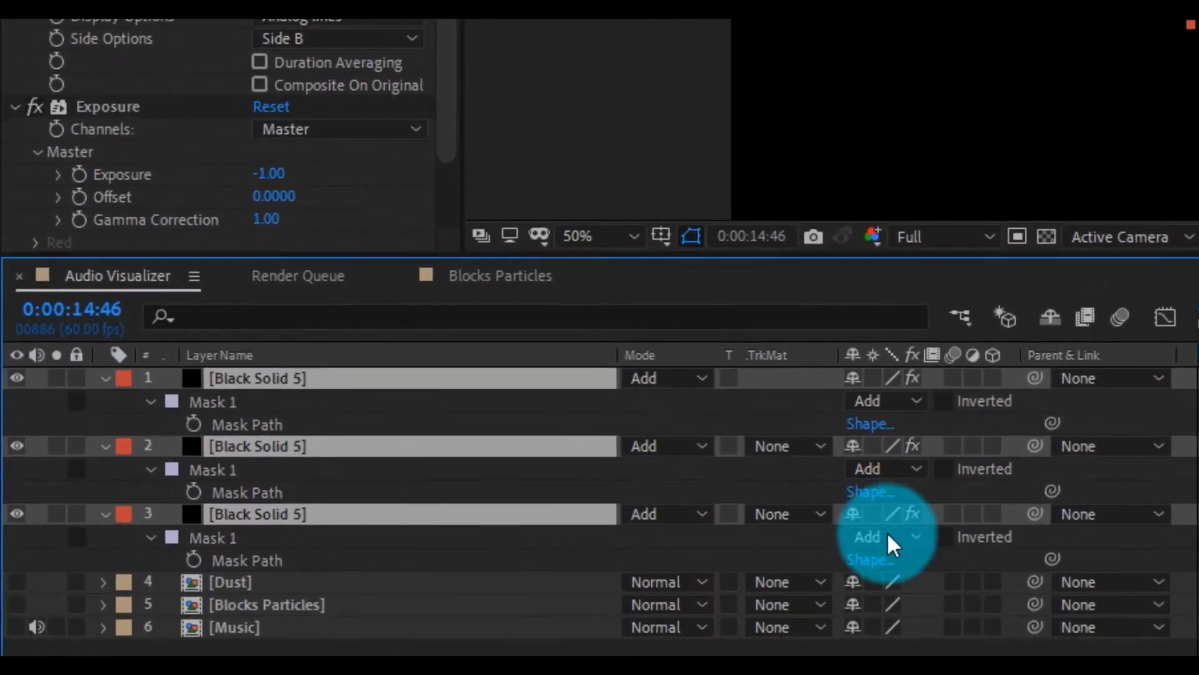
{"action": "left_click", "coordinate": [413, 574]}
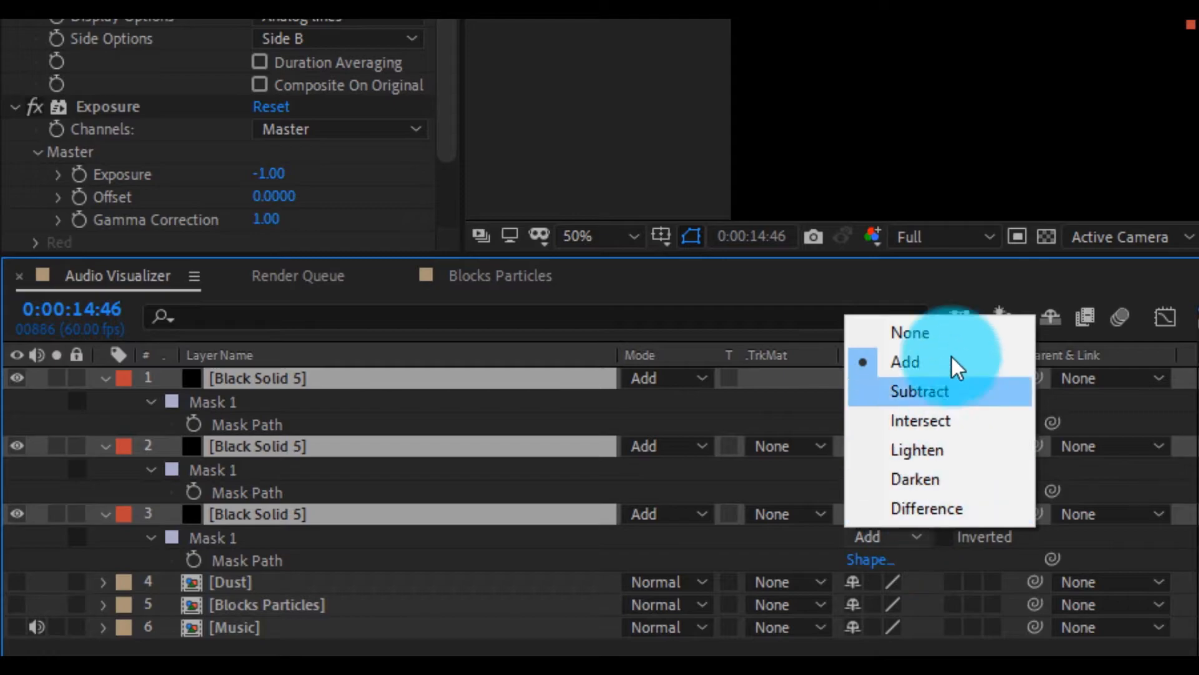
{"action": "left_click", "coordinate": [954, 331]}
{"action": "left_click", "coordinate": [890, 466]}
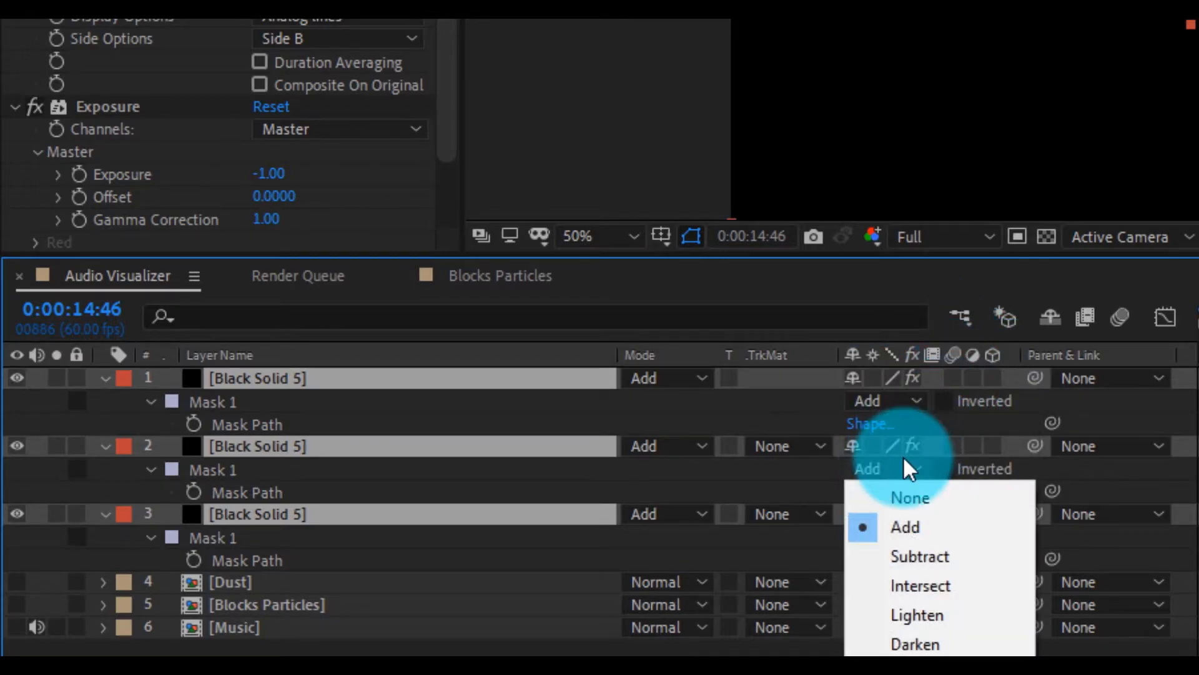
{"action": "left_click", "coordinate": [905, 492]}
{"action": "left_click", "coordinate": [905, 399]}
{"action": "left_click", "coordinate": [907, 424]}
- Enter a new negative master Exposure value for the second Black Solid 5 layer
{"action": "left_click", "coordinate": [366, 447]}
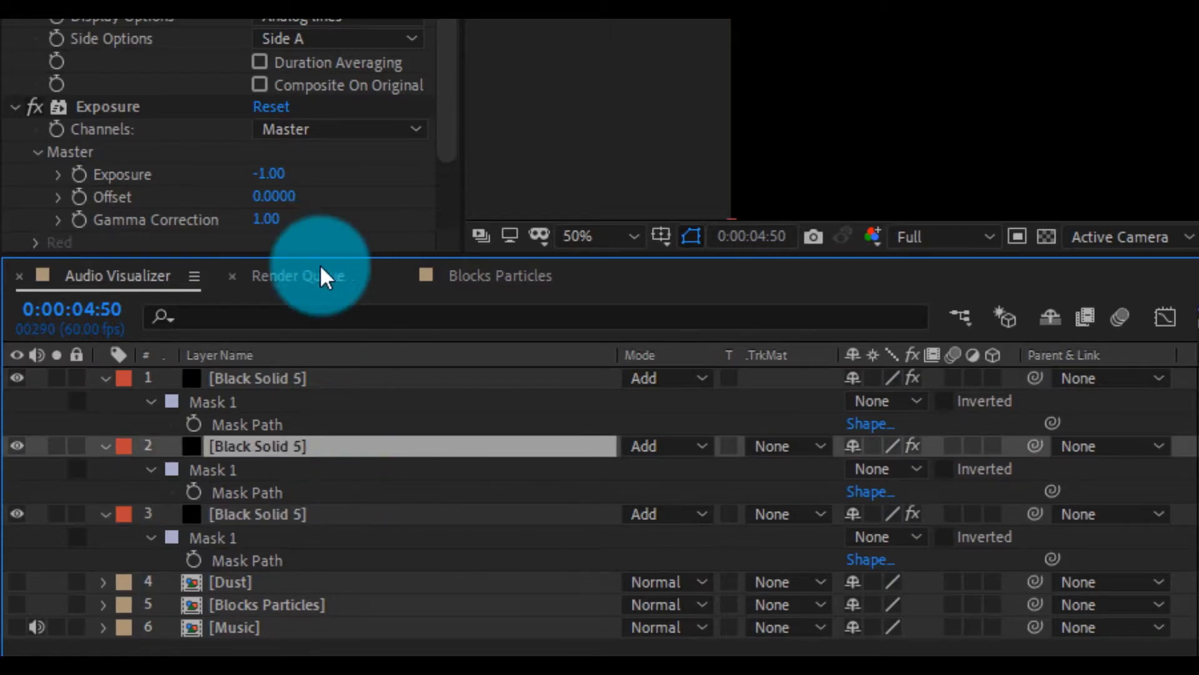
{"action": "left_click", "coordinate": [273, 175]}
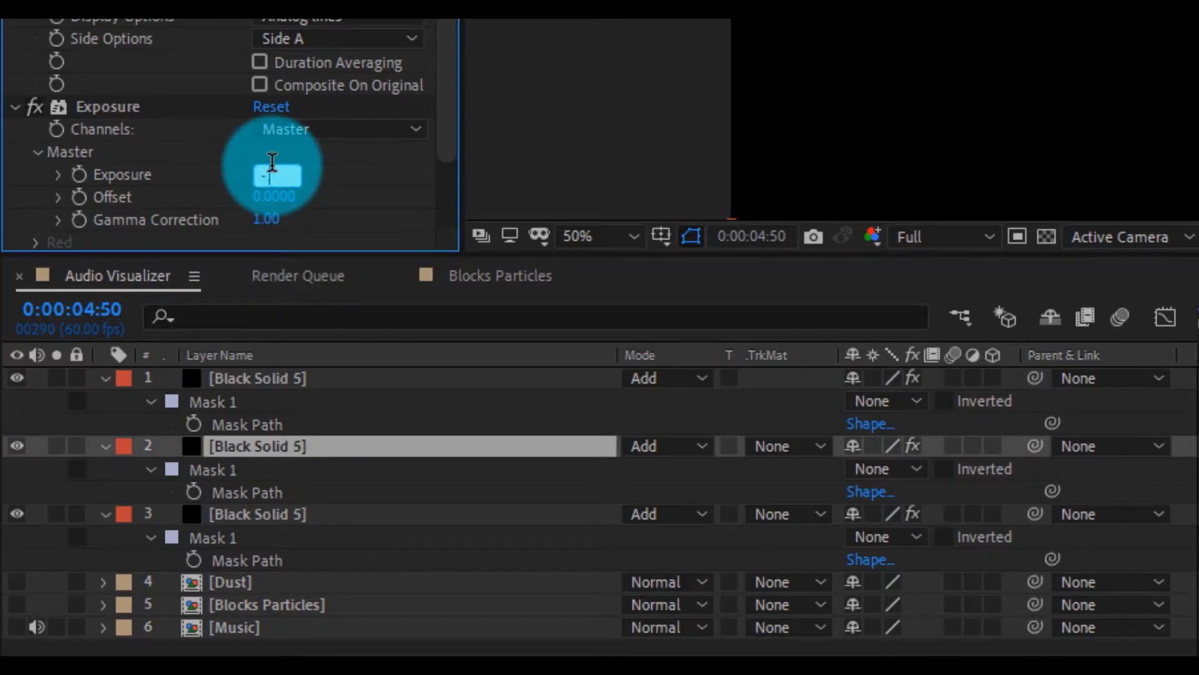
{"action": "key", "text": "Return"}
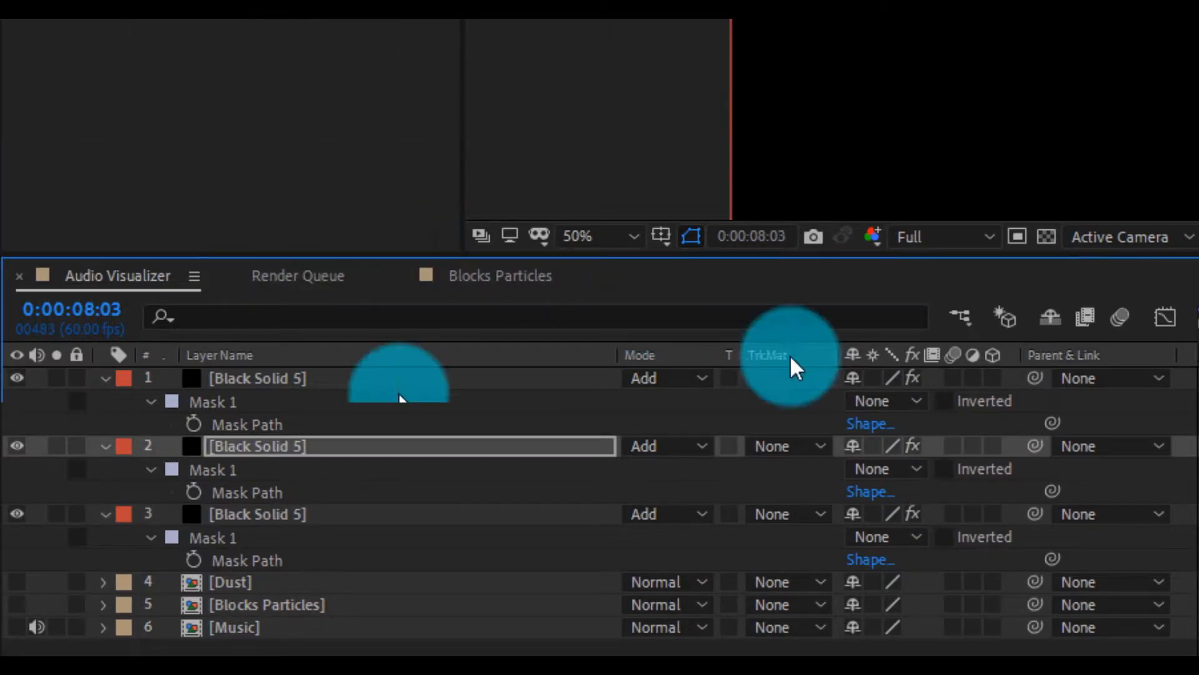
- Set the master Exposure of the topmost Black Solid 5 layer to -0.50
{"action": "left_click", "coordinate": [410, 382]}
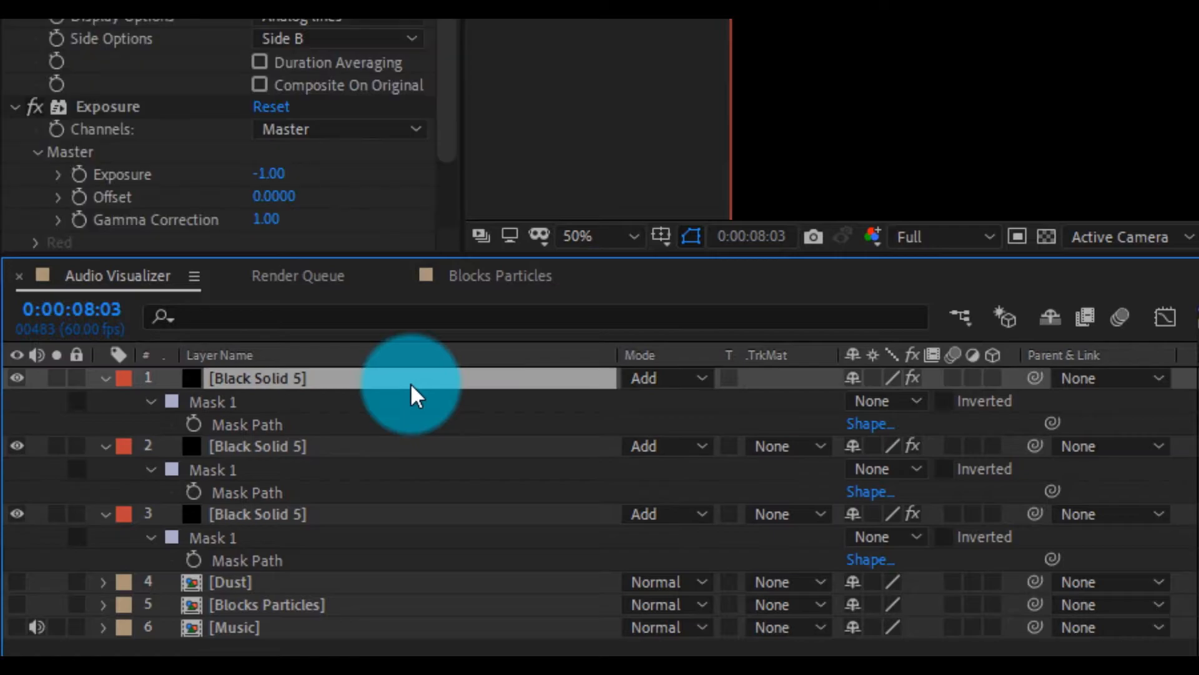
{"action": "left_click", "coordinate": [274, 175]}
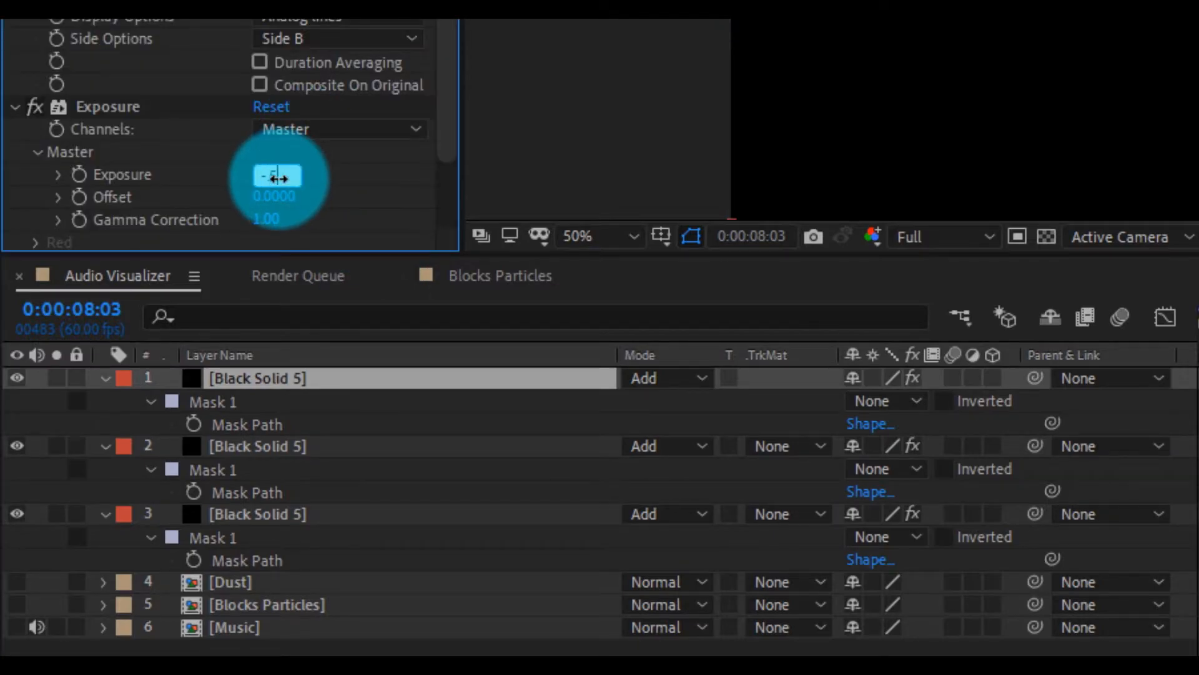
{"action": "type", "text": "-.5"}
{"action": "key", "text": "Return"}
{"action": "left_click", "coordinate": [384, 652]}
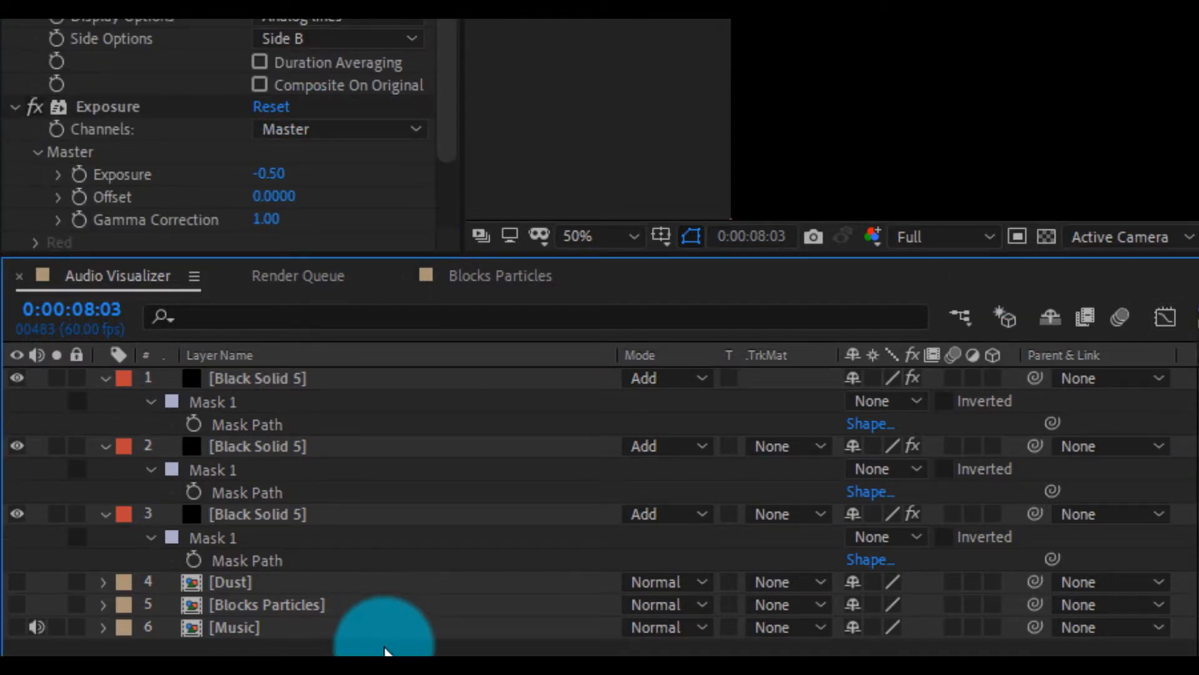
- Pre-compose the Music layer and the three Black Solid 5 layers into a composition named Audio Spectrum
{"action": "left_click", "coordinate": [397, 637]}
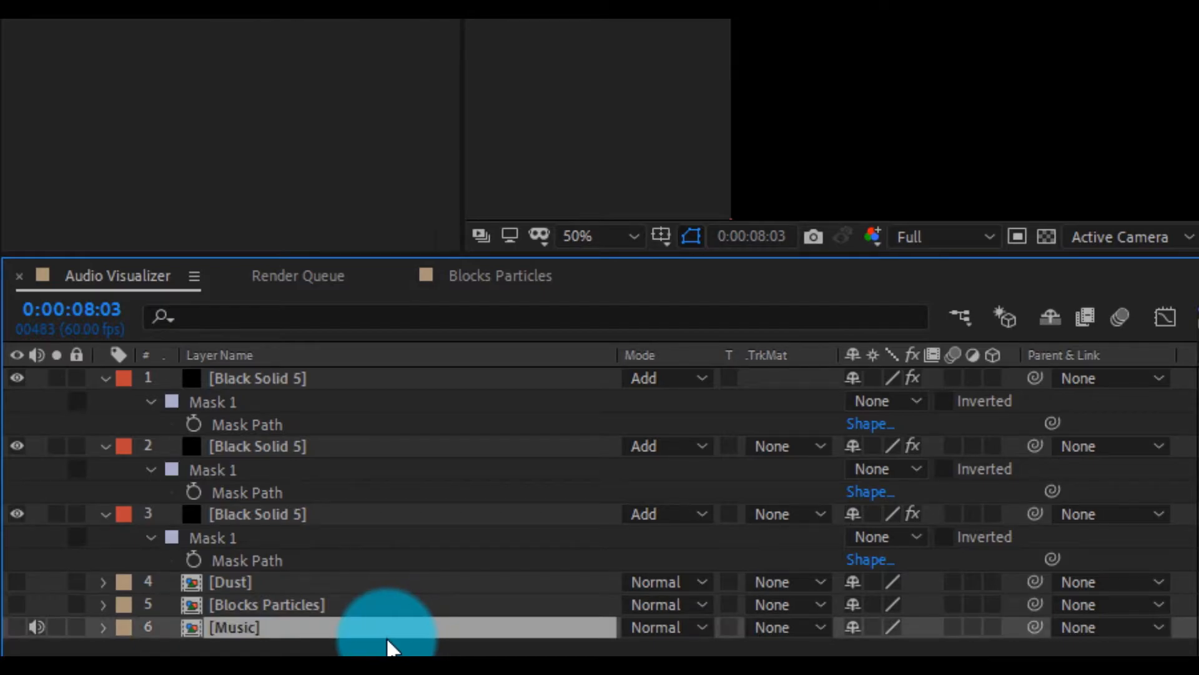
{"action": "left_click", "coordinate": [377, 520], "text": "ctrl"}
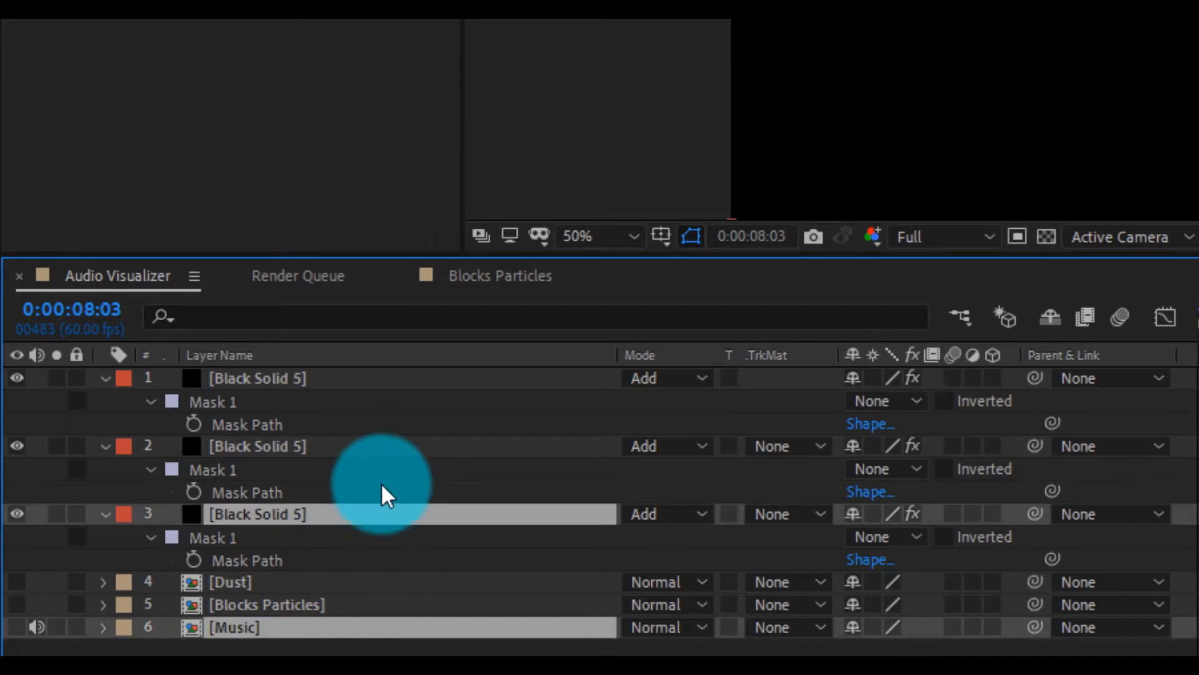
{"action": "left_click", "coordinate": [375, 449], "text": "ctrl"}
{"action": "left_click", "coordinate": [400, 379], "text": "ctrl"}
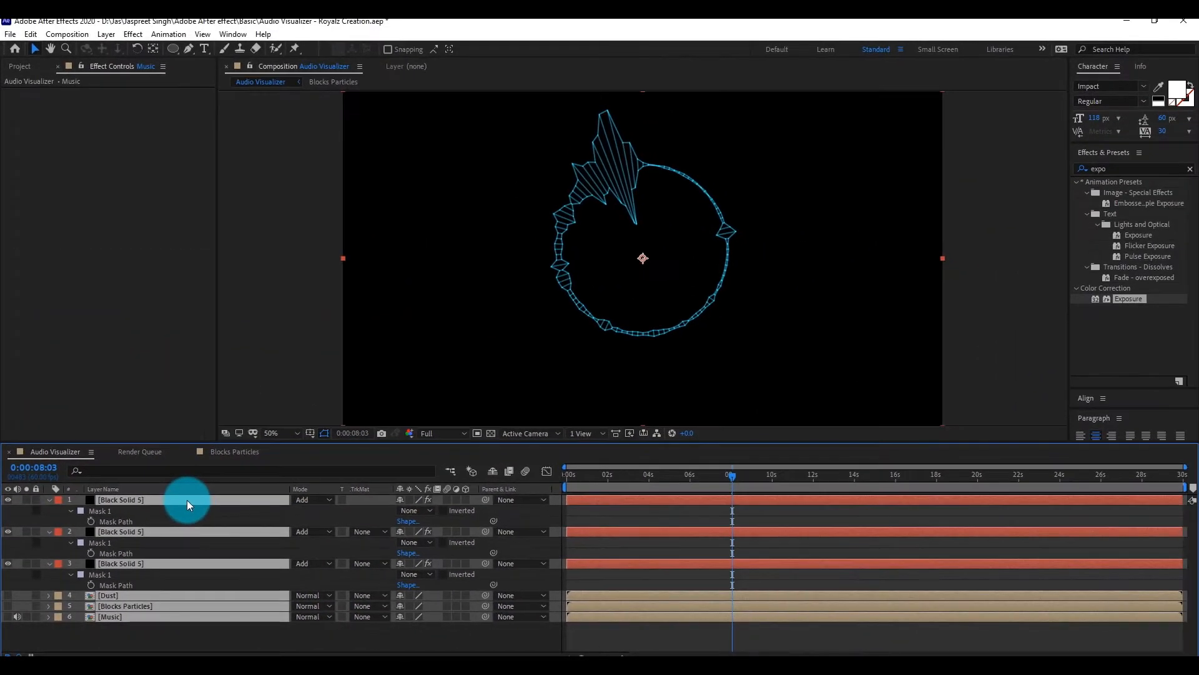
{"action": "key", "text": "ctrl+shift+c"}
{"action": "type", "text": "Audio Spectrum"}
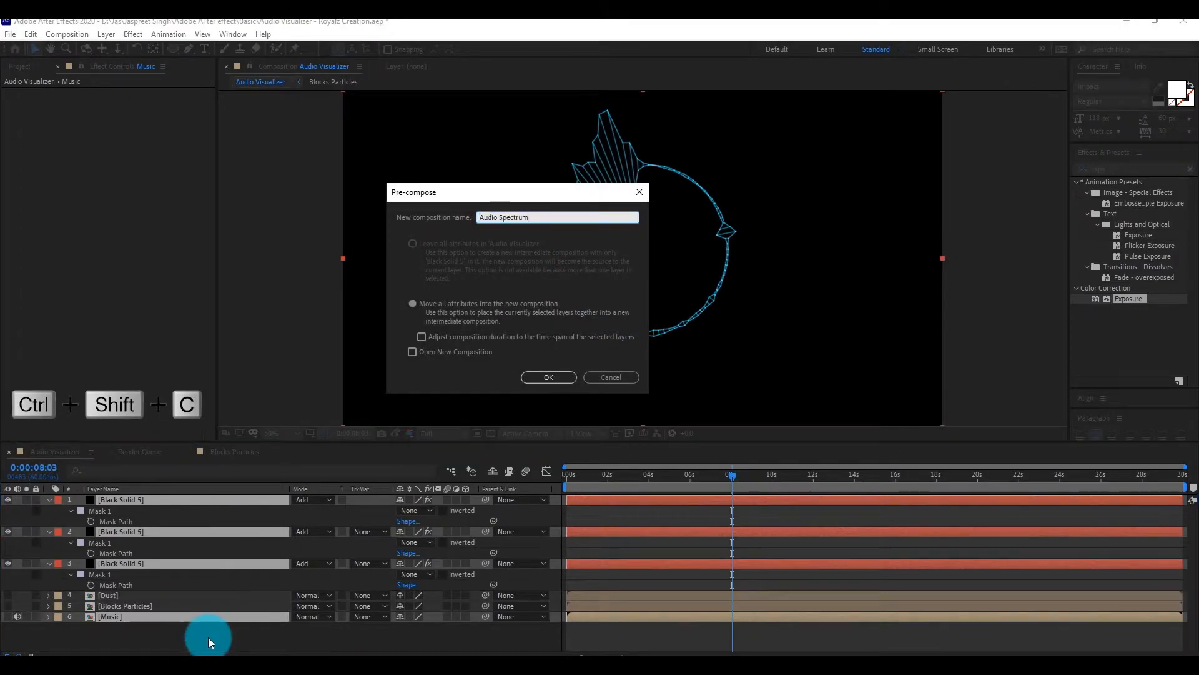
{"action": "key", "text": "Return"}
{"action": "left_click", "coordinate": [208, 637]}
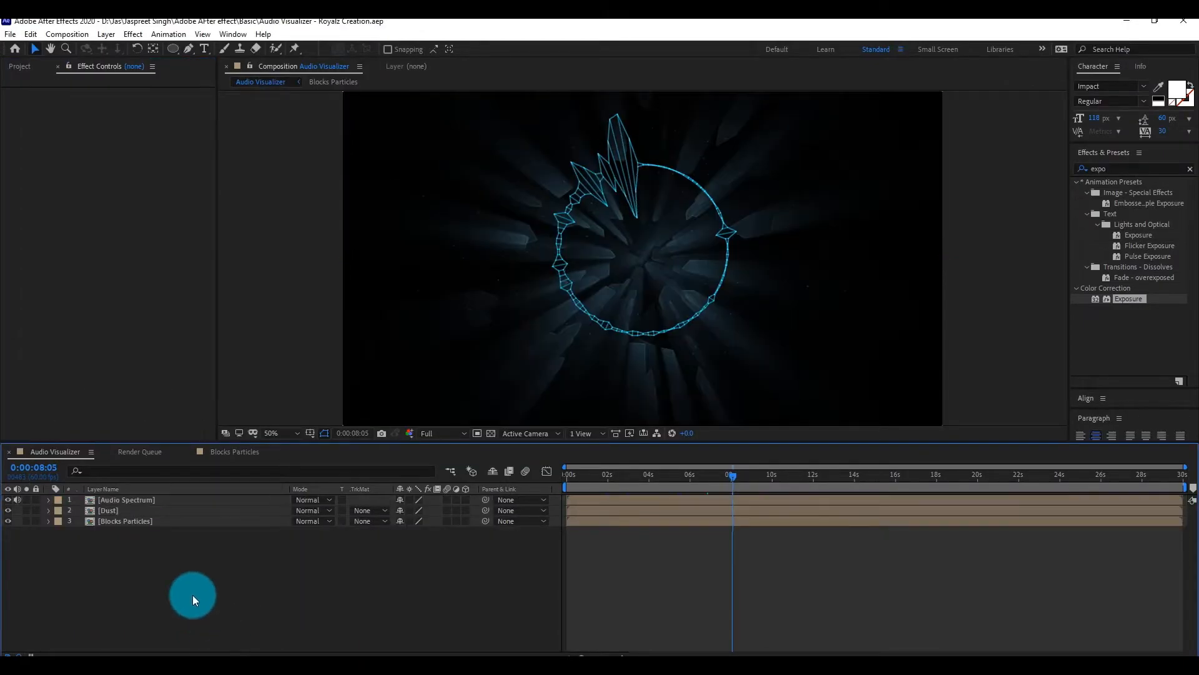
- Create a solid layer named BG and move it to the bottom of the layer stack
{"action": "right_click", "coordinate": [211, 578]}
{"action": "mouse_move", "coordinate": [257, 442]}
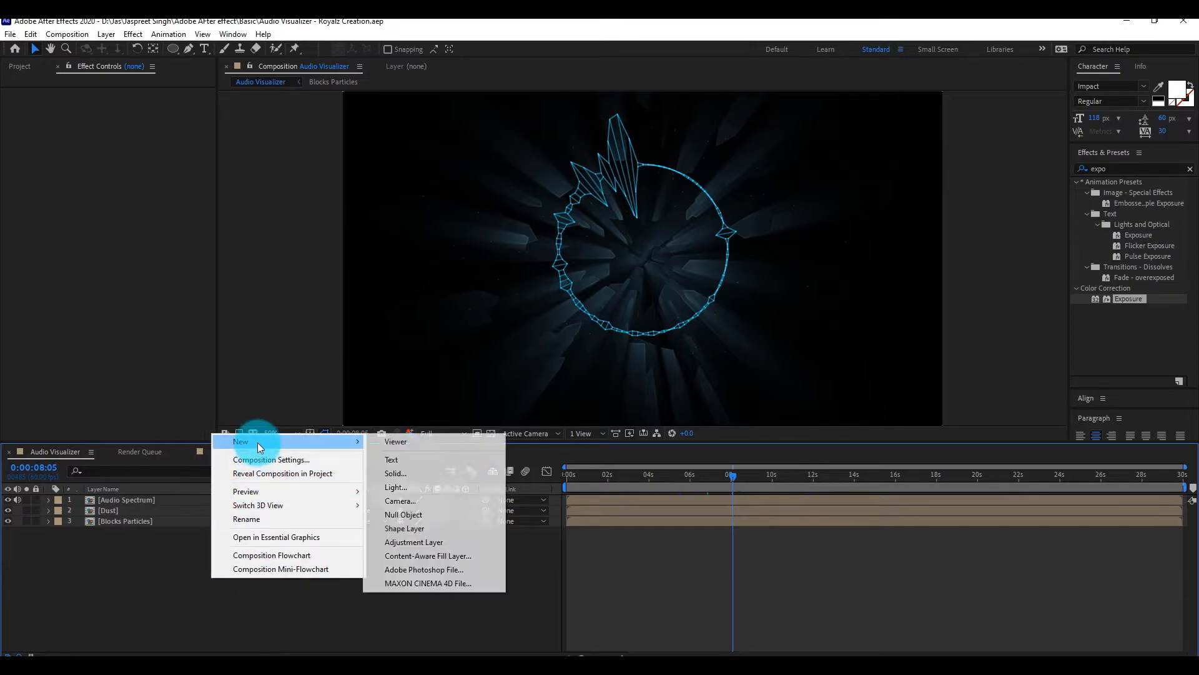
{"action": "left_click", "coordinate": [422, 473]}
{"action": "type", "text": "BG"}
{"action": "key", "text": "Return"}
{"action": "left_click_drag", "start_coordinate": [263, 500], "coordinate": [193, 563]}
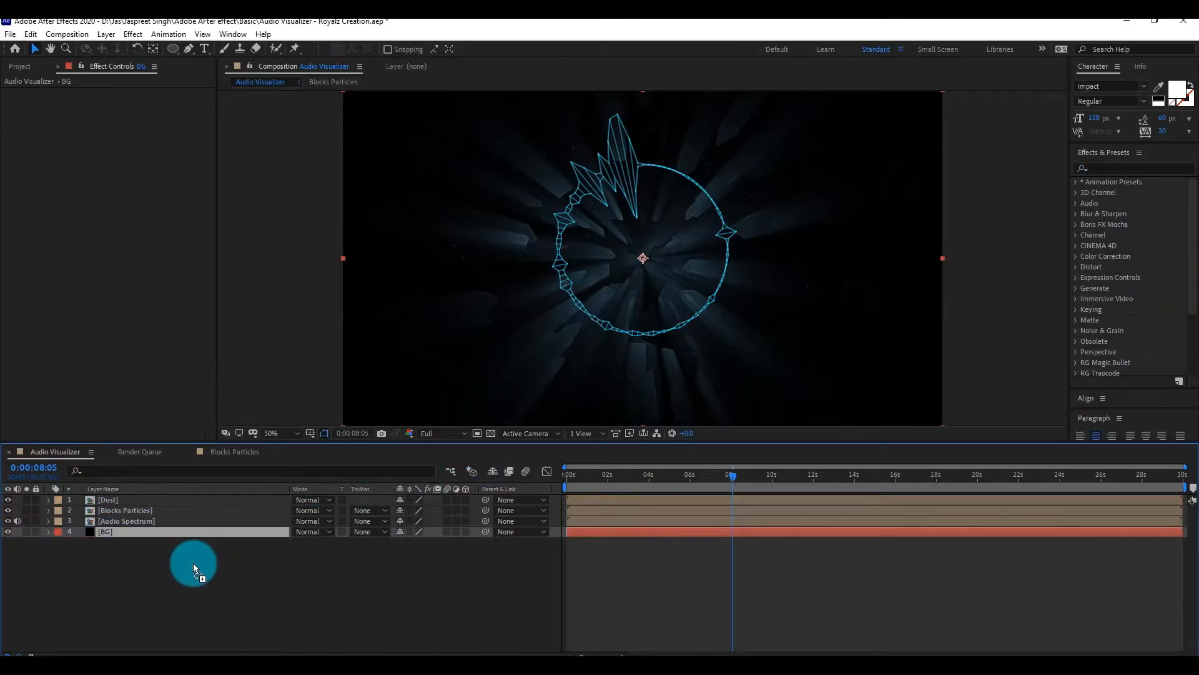
- Apply the Gradient Ramp effect to the BG layer and set its Ramp Shape to Radial Ramp
{"action": "left_click", "coordinate": [1123, 169]}
{"action": "type", "text": "gradien"}
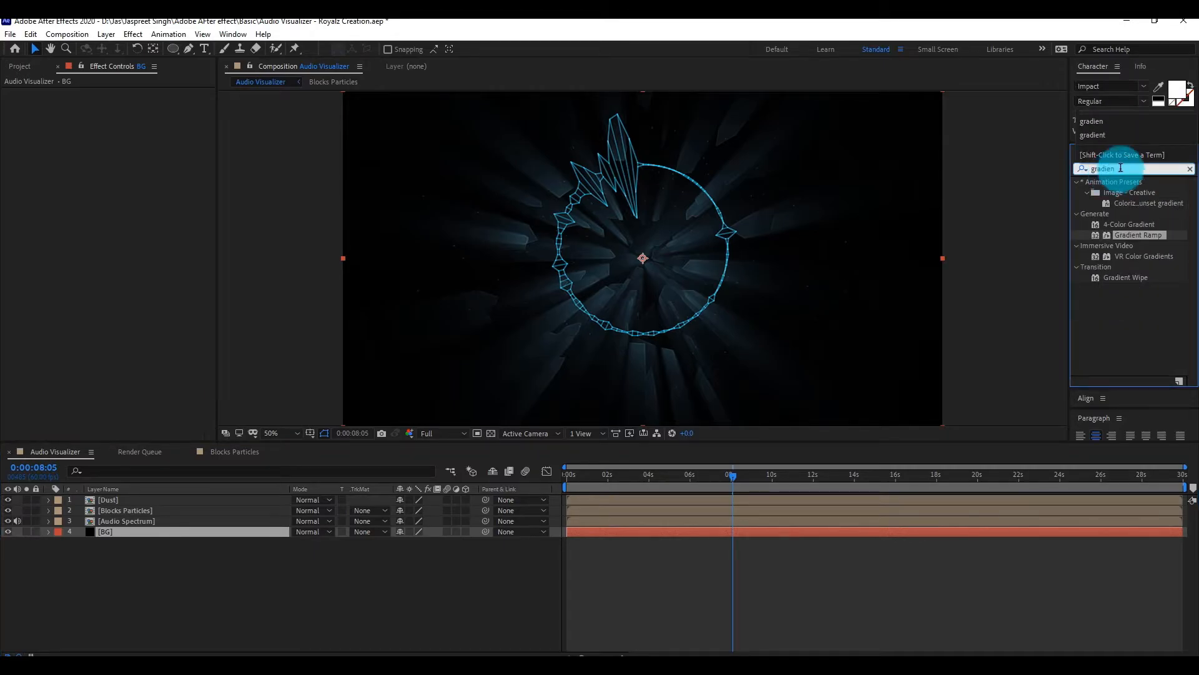
{"action": "double_click", "coordinate": [1139, 236]}
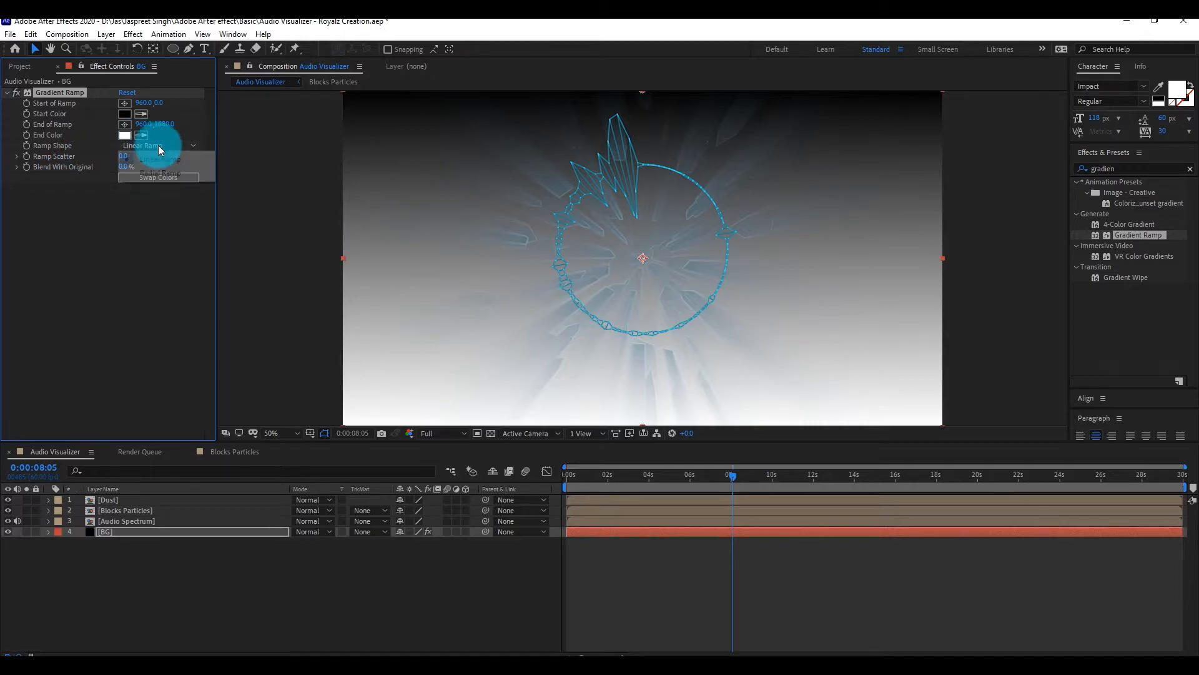
{"action": "left_click", "coordinate": [160, 174]}
- Set the Gradient Ramp's Start Color to dark green and its End Color to dark blue (001226)
{"action": "left_click", "coordinate": [125, 114]}
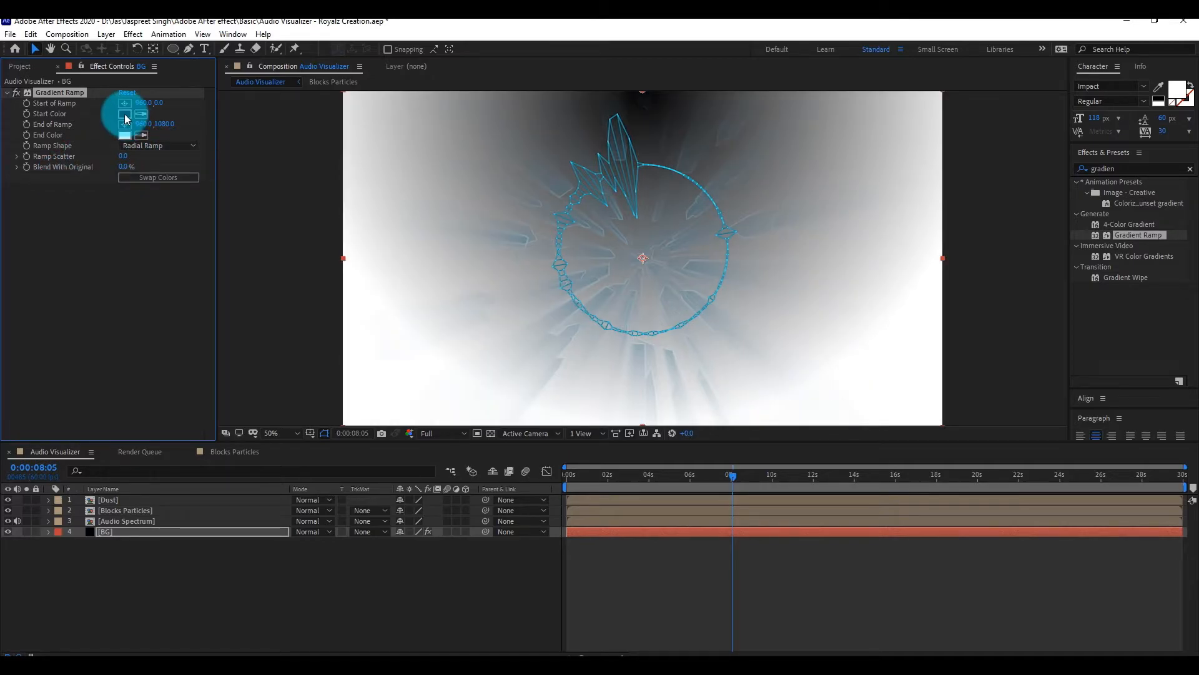
{"action": "left_click", "coordinate": [1027, 355]}
{"action": "type", "text": "00201c"}
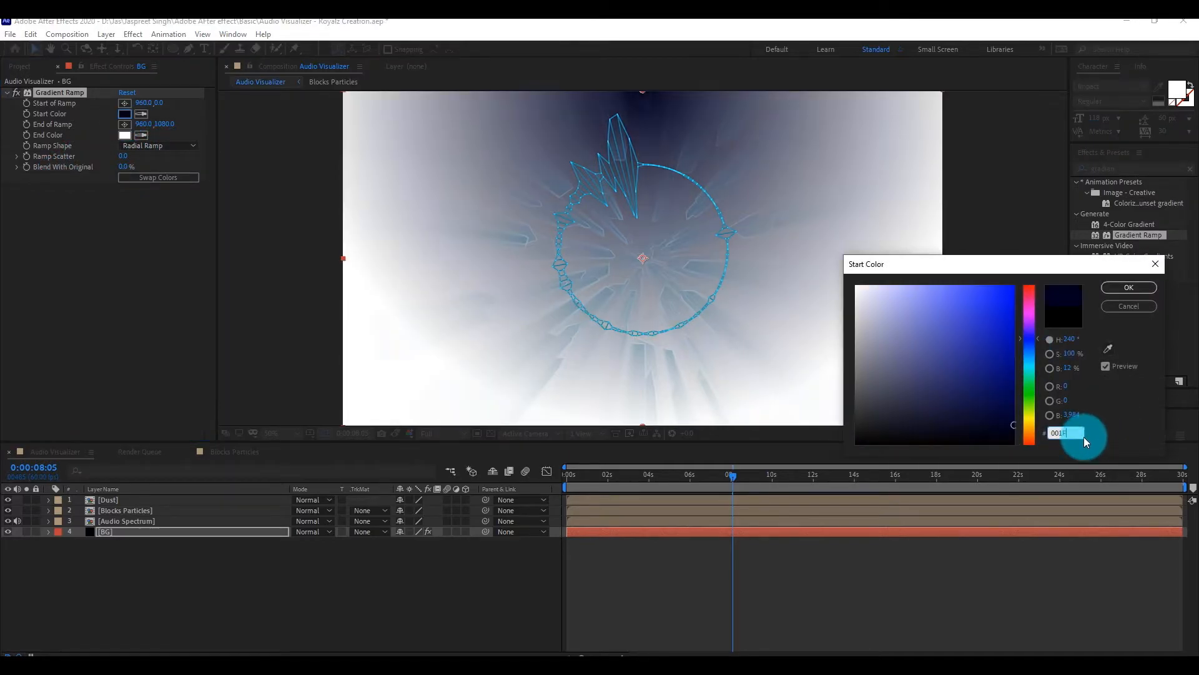
{"action": "key", "text": "Return"}
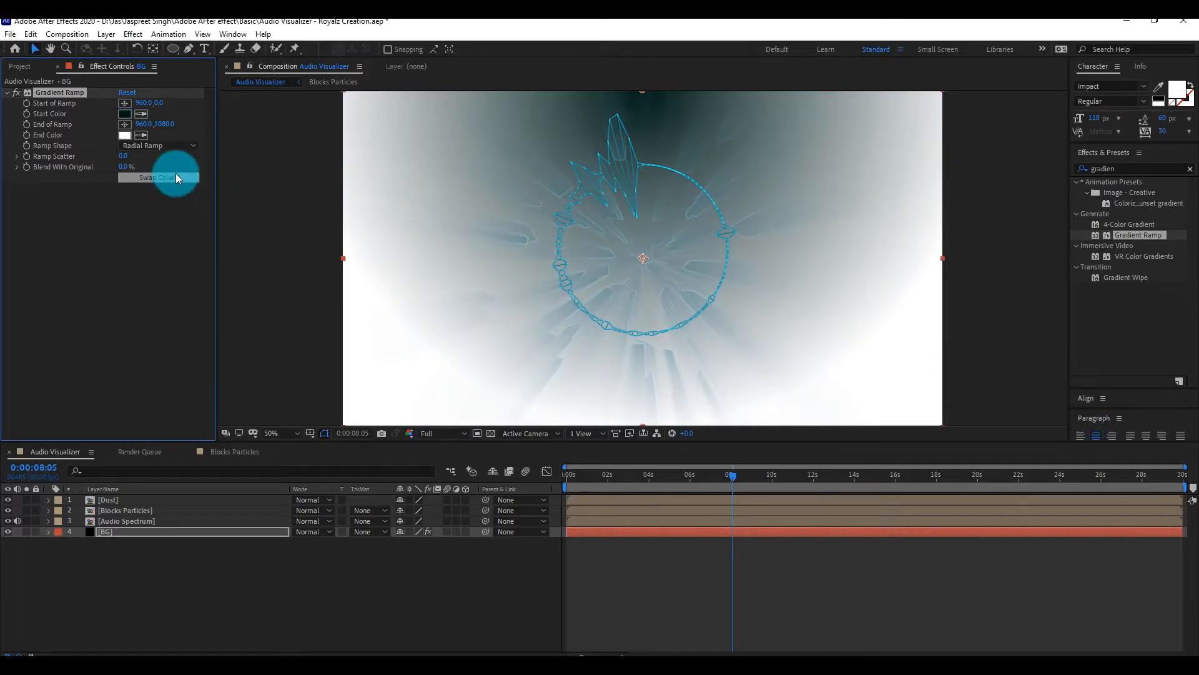
{"action": "left_click", "coordinate": [125, 135]}
{"action": "type", "text": "001226"}
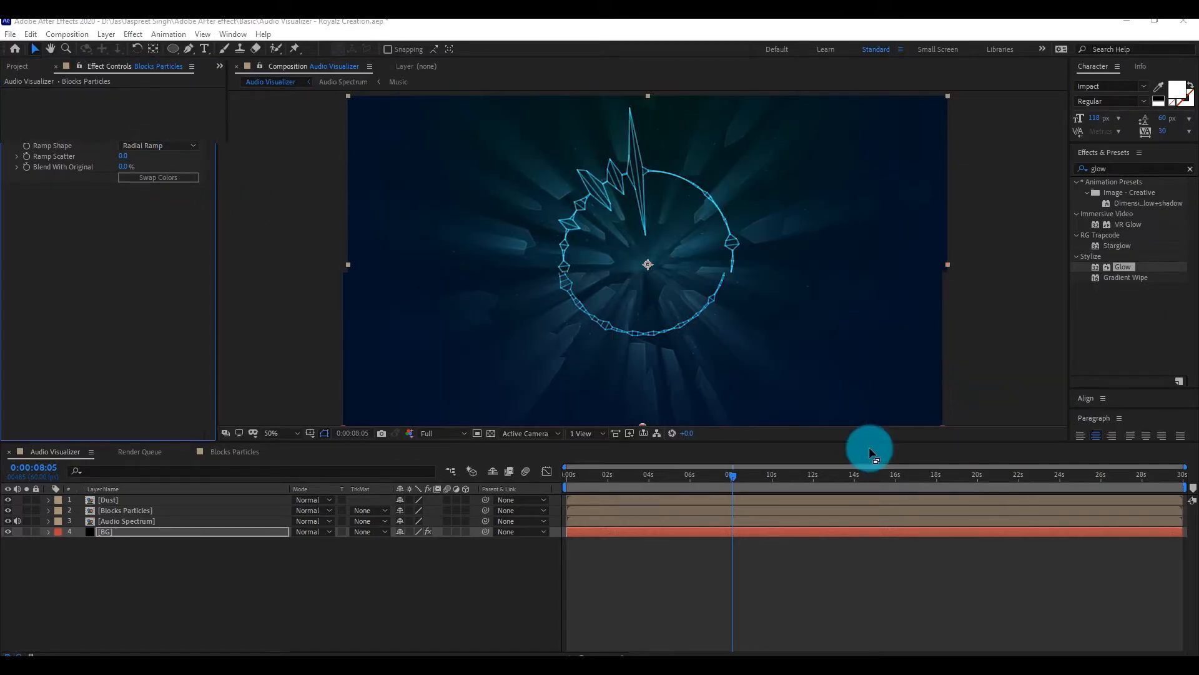
- Apply the Exposure effect to the Blocks Particles layer with master Exposure 0.50 and Gamma Correction 0.60
{"action": "left_click", "coordinate": [246, 572]}
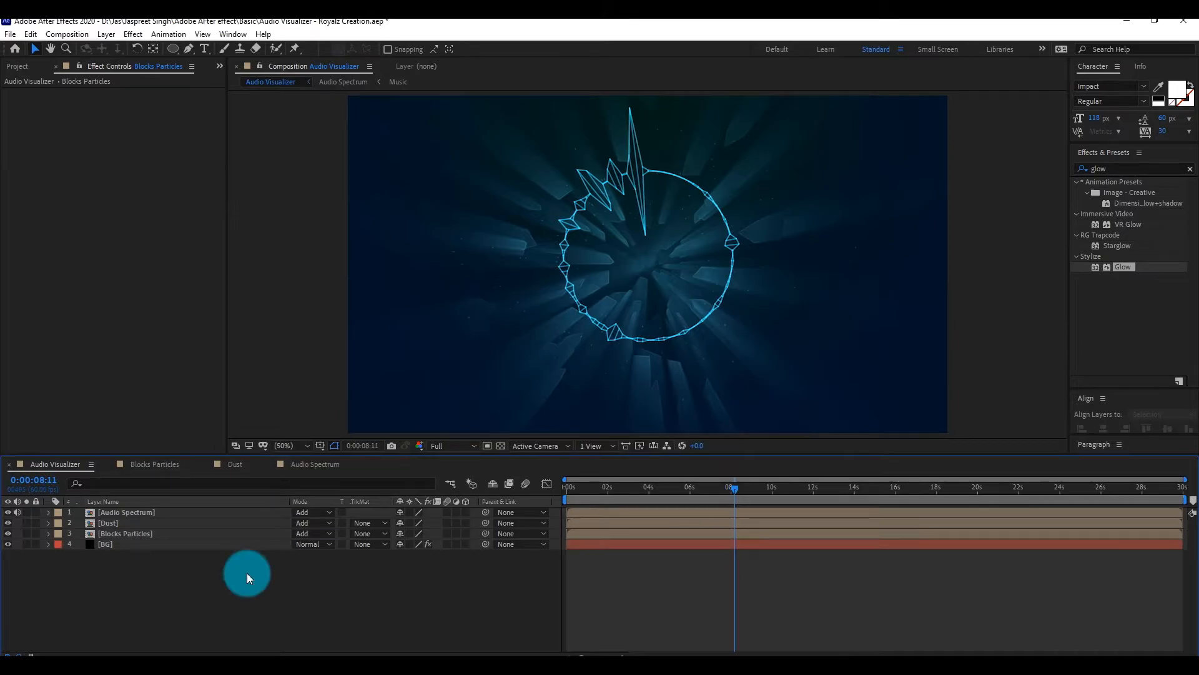
{"action": "left_click", "coordinate": [247, 535]}
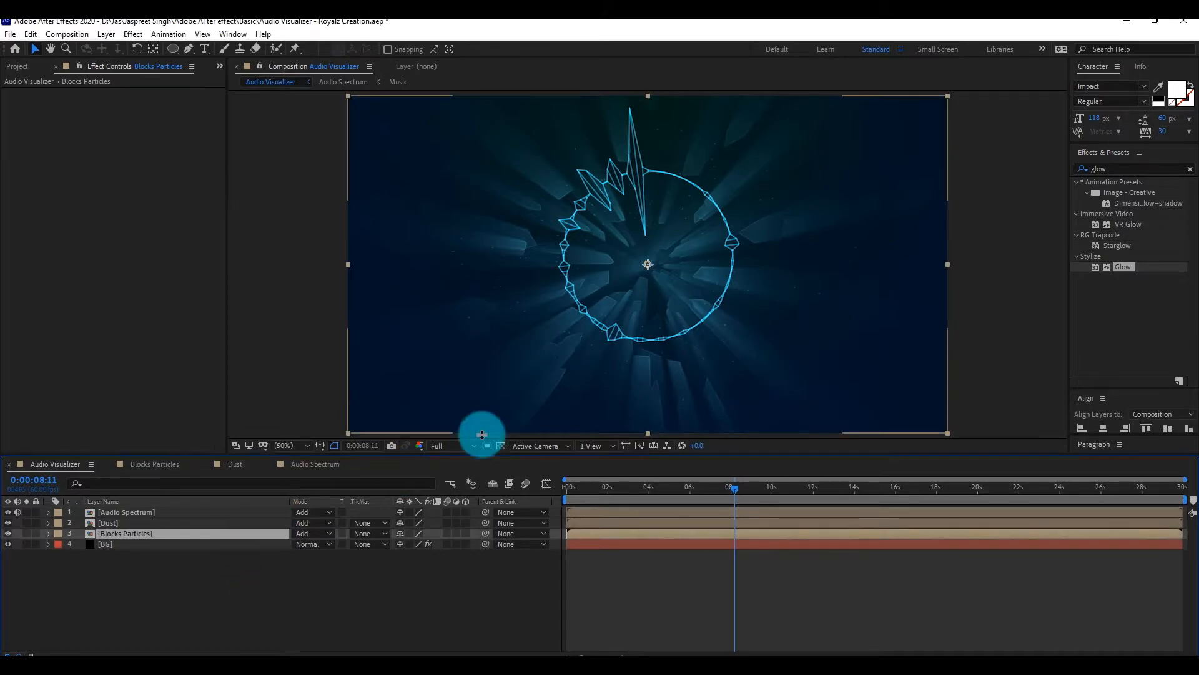
{"action": "left_click", "coordinate": [1128, 169]}
{"action": "key", "text": "BackSpace"}
{"action": "key", "text": "BackSpace"}
{"action": "key", "text": "BackSpace"}
{"action": "key", "text": "BackSpace"}
{"action": "type", "text": "expo"}
{"action": "double_click", "coordinate": [1128, 298]}
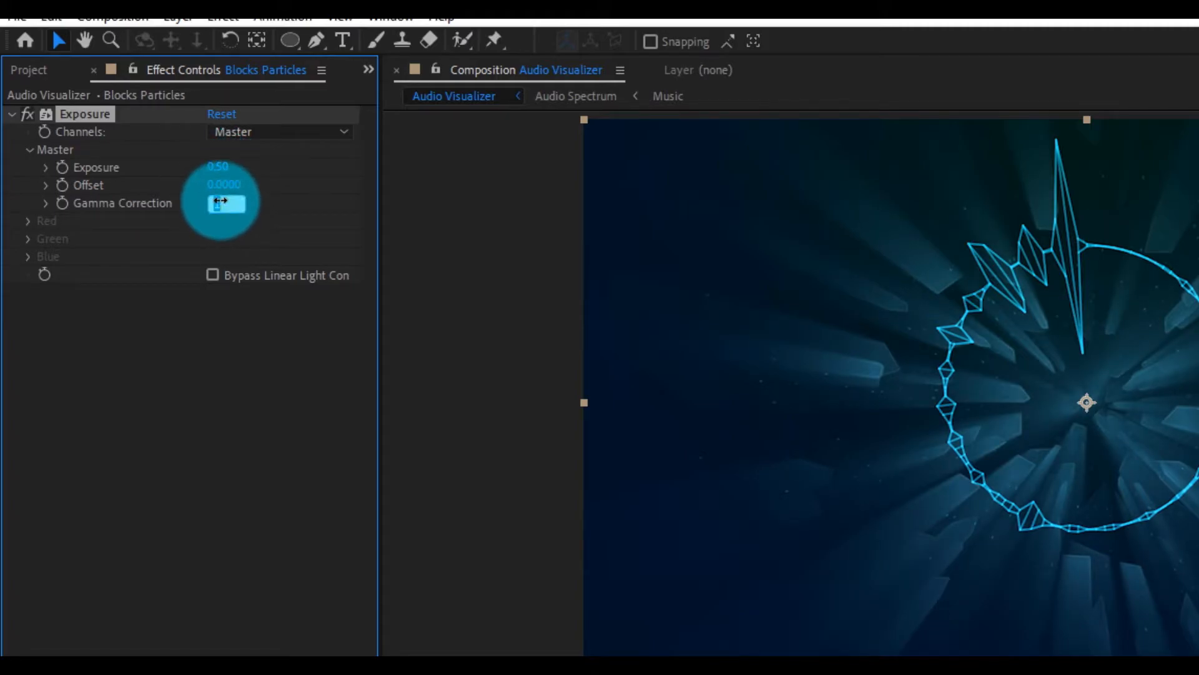
{"action": "type", "text": "0.6"}
{"action": "key", "text": "Return"}
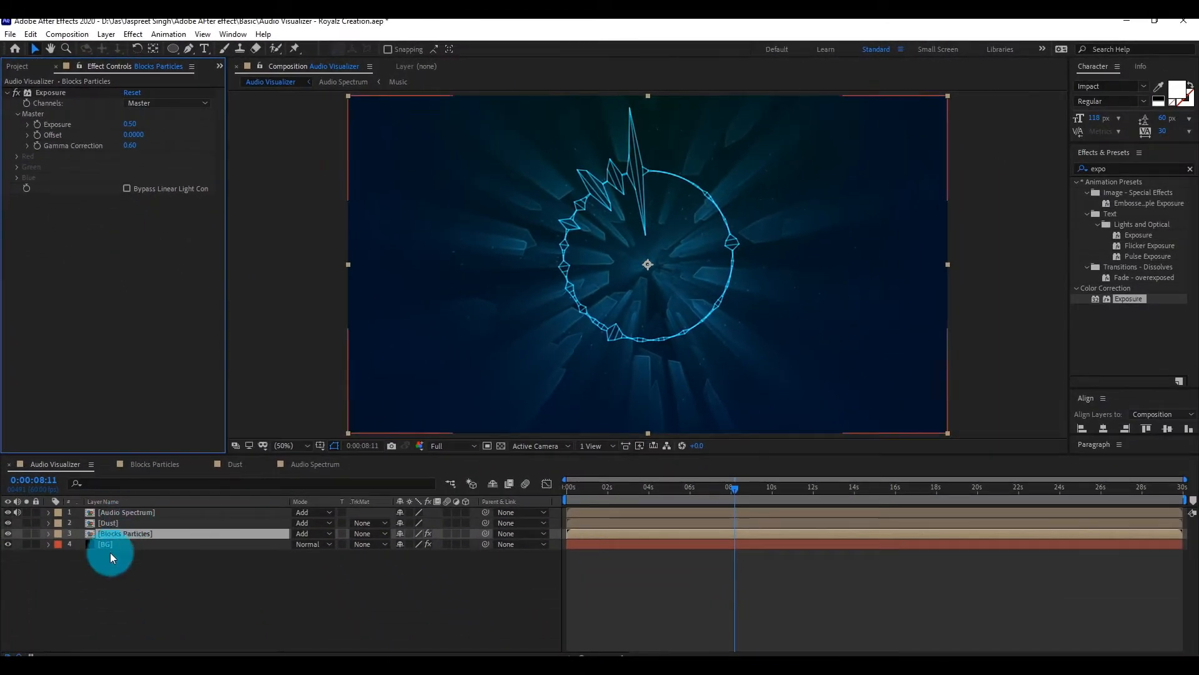
- Apply the Stylize Glow effect to the Dust layer
{"action": "left_click", "coordinate": [156, 522]}
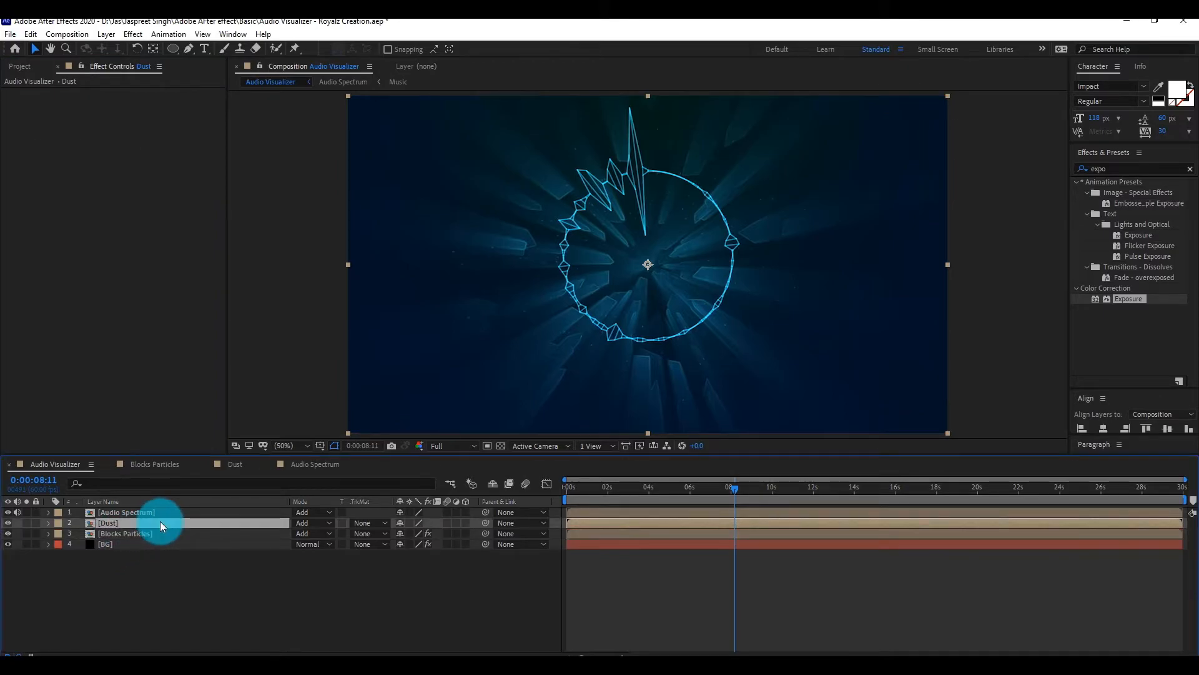
{"action": "left_click", "coordinate": [1078, 173]}
{"action": "type", "text": "gl"}
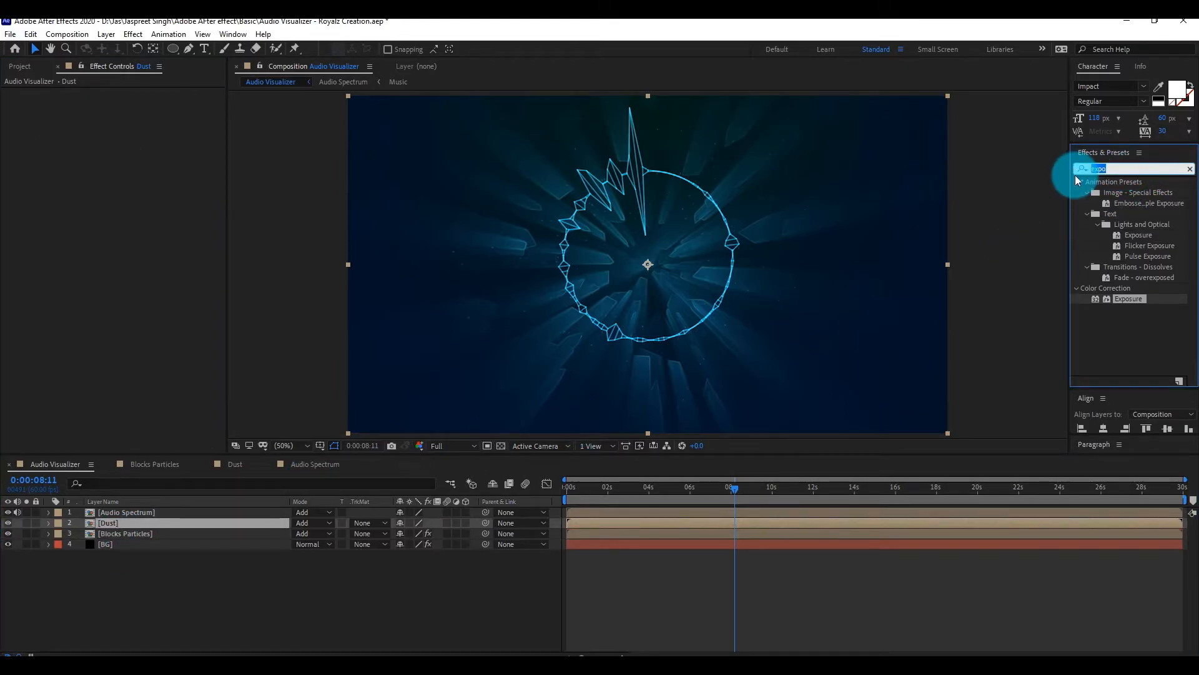
{"action": "type", "text": "ow"}
{"action": "double_click", "coordinate": [1123, 267]}
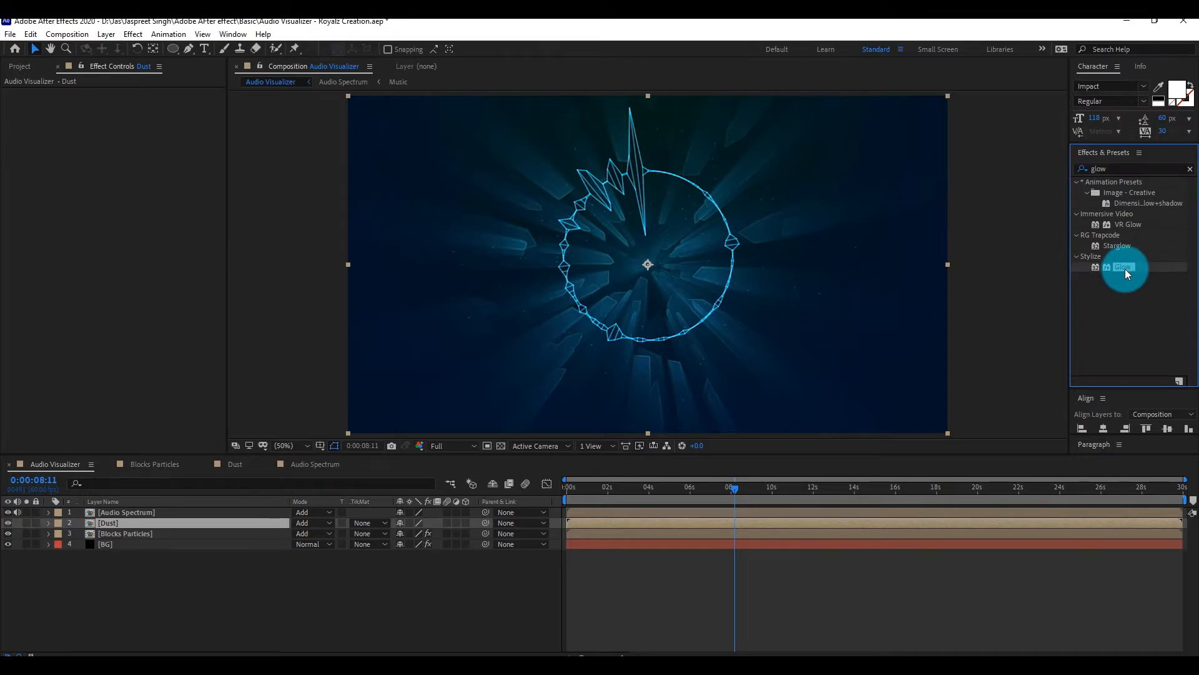
- Apply the Color Correction Exposure effect to the Dust layer
{"action": "left_click", "coordinate": [1080, 169]}
{"action": "type", "text": "expo"}
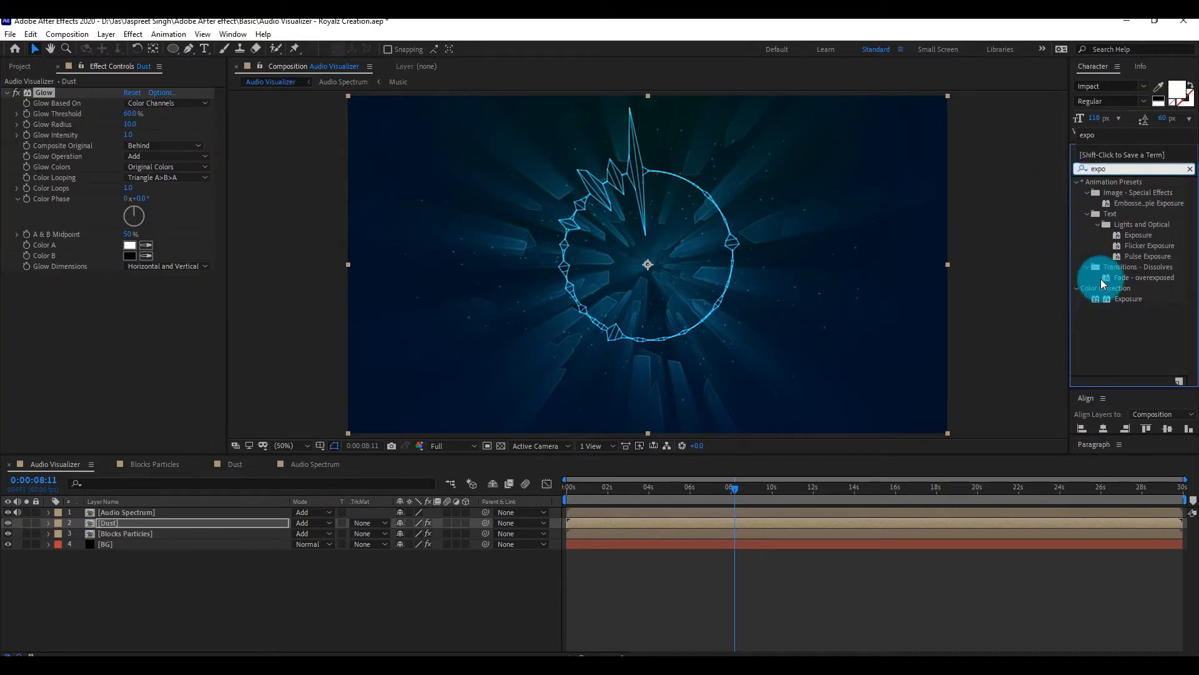
{"action": "double_click", "coordinate": [1128, 298]}
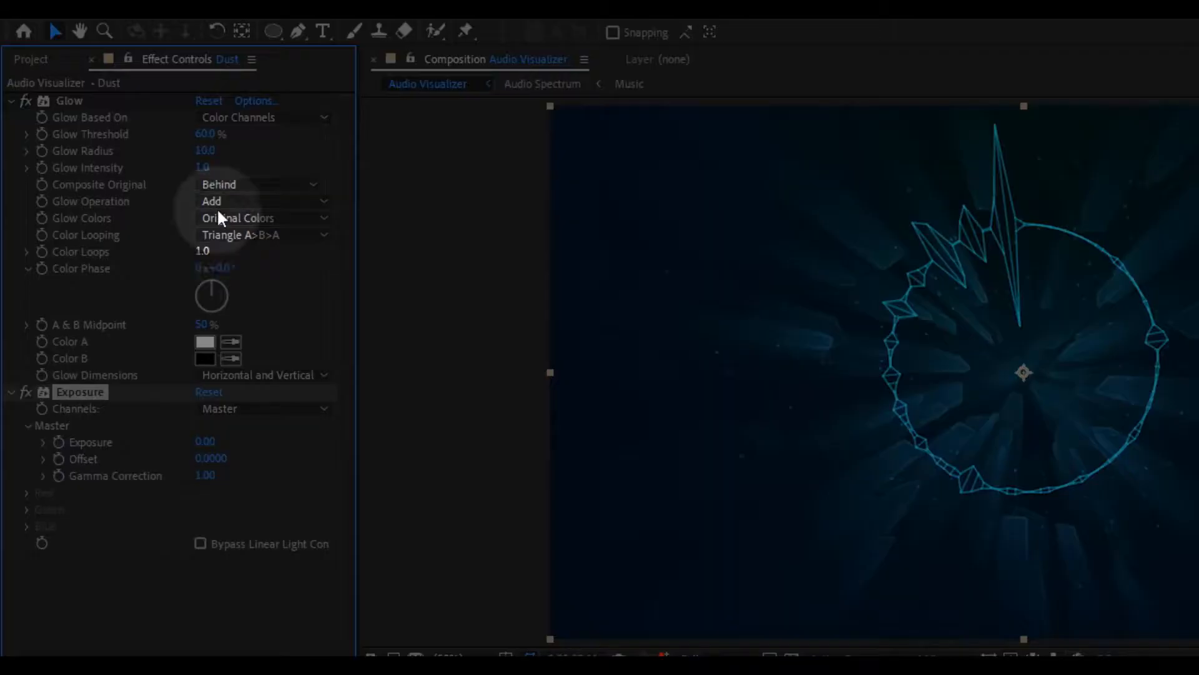
- Set the Dust layer's Glow Threshold to 80%, Glow Radius to 20, Glow Intensity to 0.3 and its master Exposure to 2.50
{"action": "left_click", "coordinate": [206, 133]}
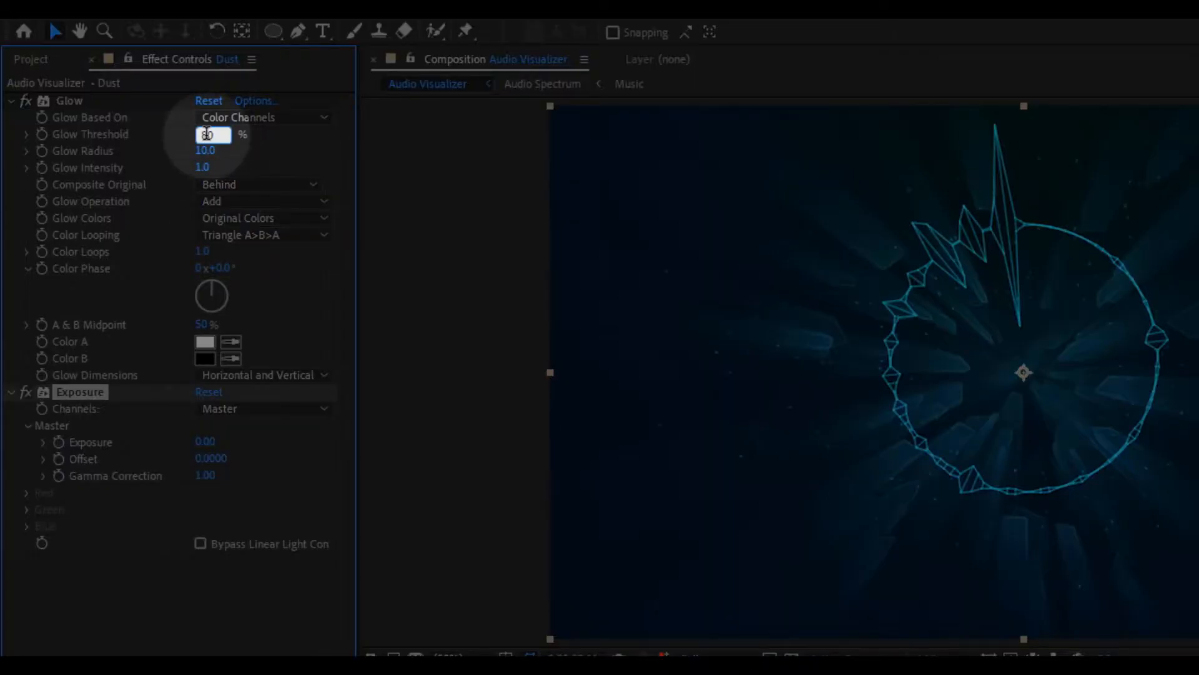
{"action": "type", "text": "80"}
{"action": "key", "text": "Return"}
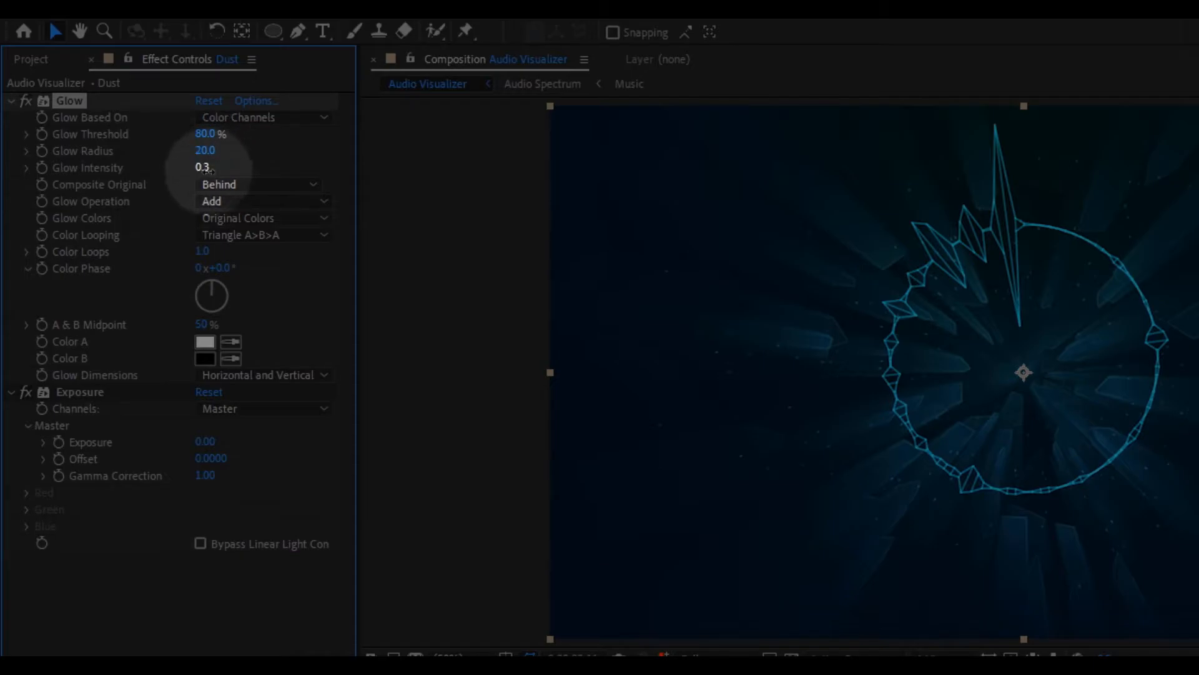
{"action": "key", "text": "Return"}
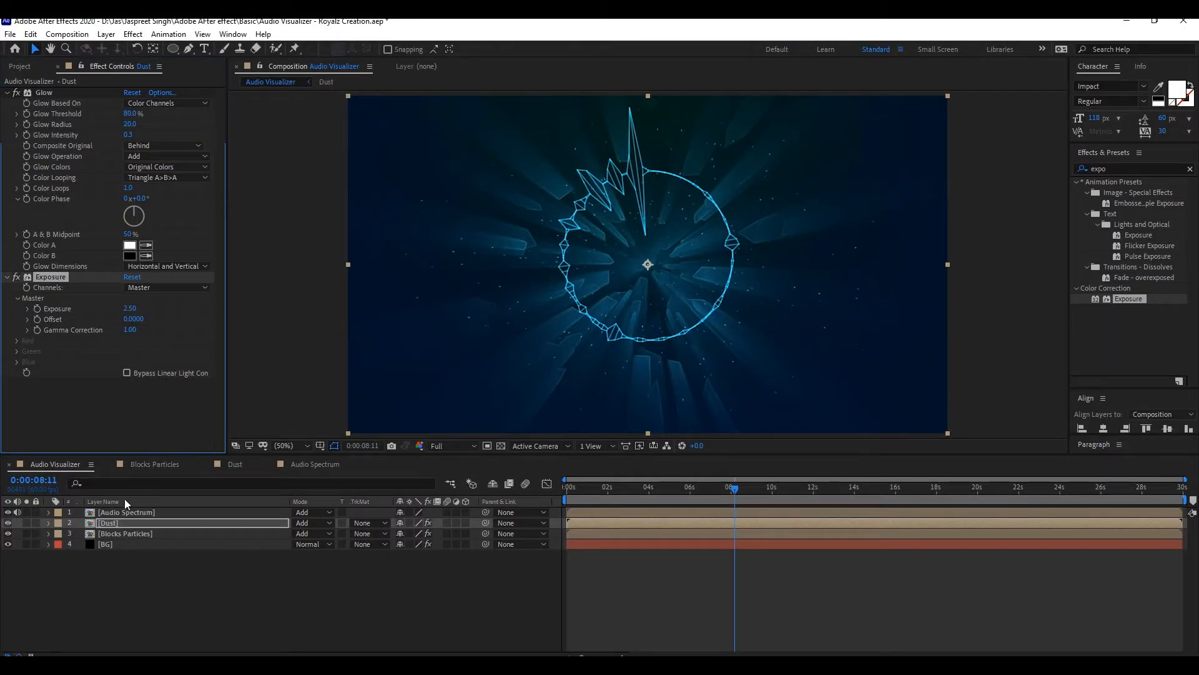
- Add an adjustment layer named curves and place it directly below the Audio Spectrum layer
{"action": "right_click", "coordinate": [177, 567]}
{"action": "mouse_move", "coordinate": [294, 430]}
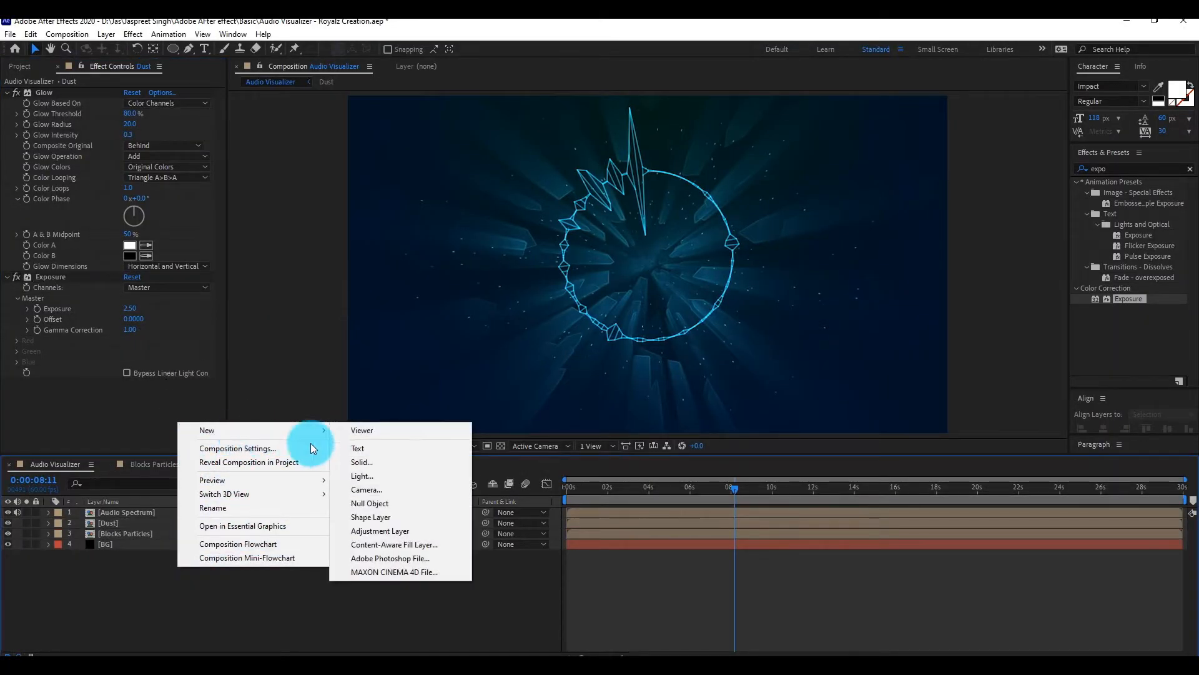
{"action": "left_click", "coordinate": [386, 531]}
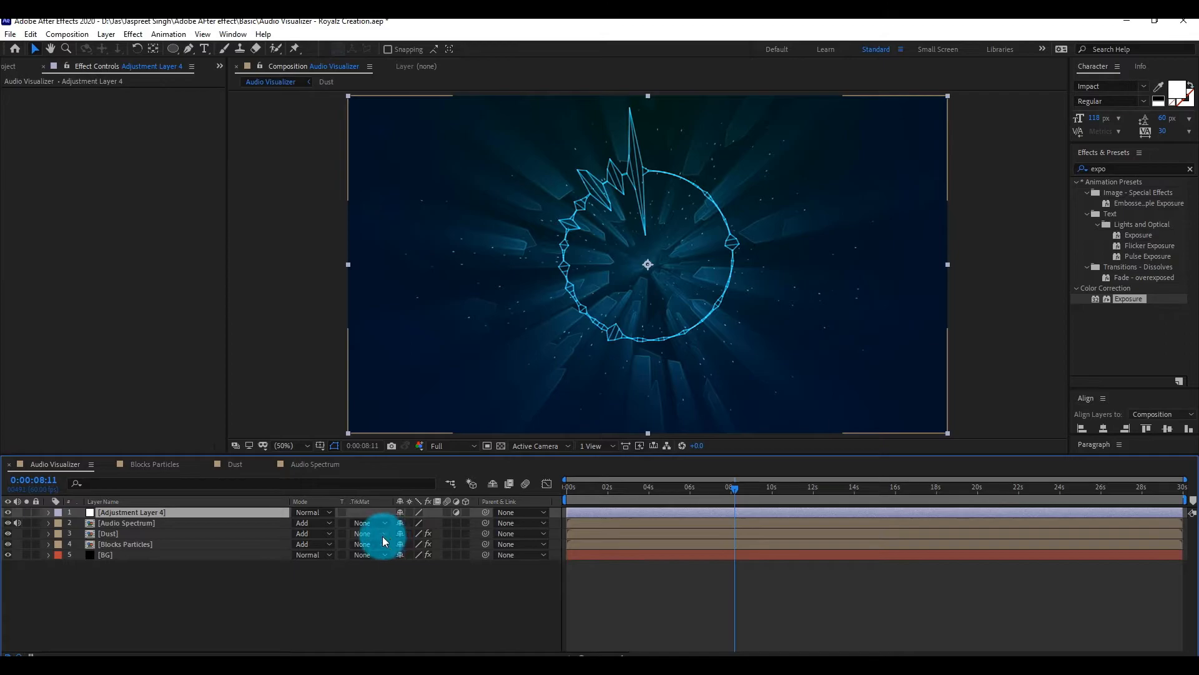
{"action": "right_click", "coordinate": [155, 511]}
{"action": "left_click", "coordinate": [191, 491]}
{"action": "type", "text": "curves"}
{"action": "key", "text": "Return"}
{"action": "left_click_drag", "start_coordinate": [156, 523], "coordinate": [193, 528]}
- Apply the Curves effect to the curves layer and shape the RGB curve into an S that darkens shadows and lifts highlights
{"action": "left_click", "coordinate": [1080, 169]}
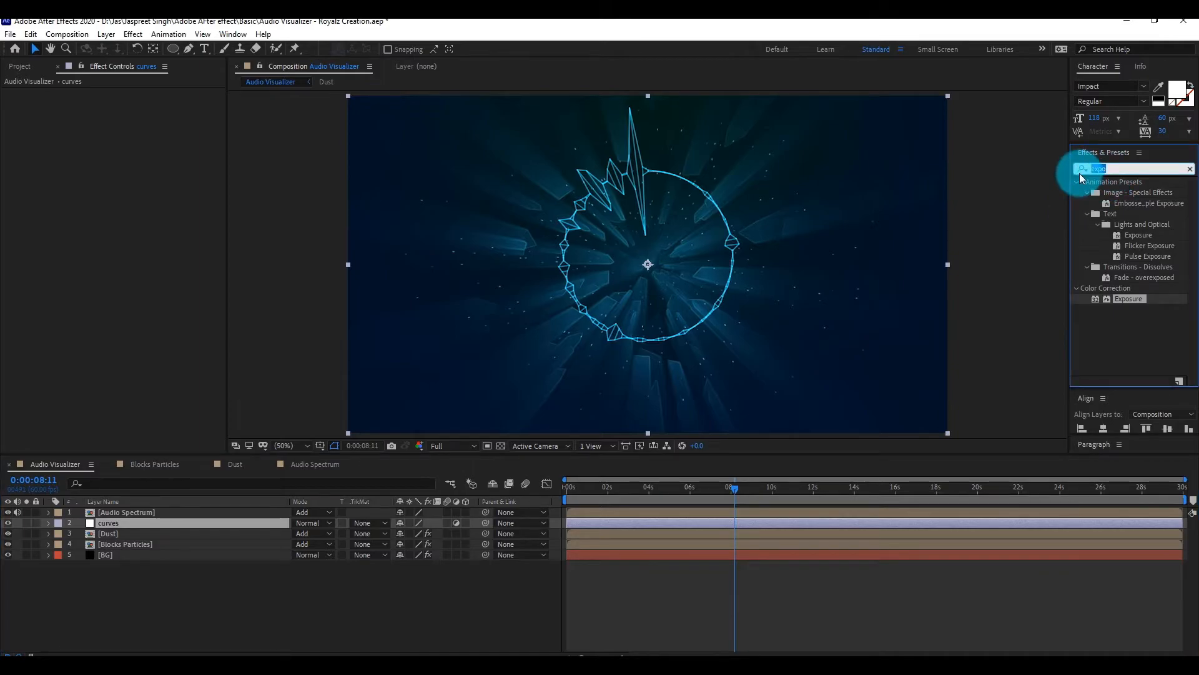
{"action": "type", "text": "curves"}
{"action": "double_click", "coordinate": [1130, 224]}
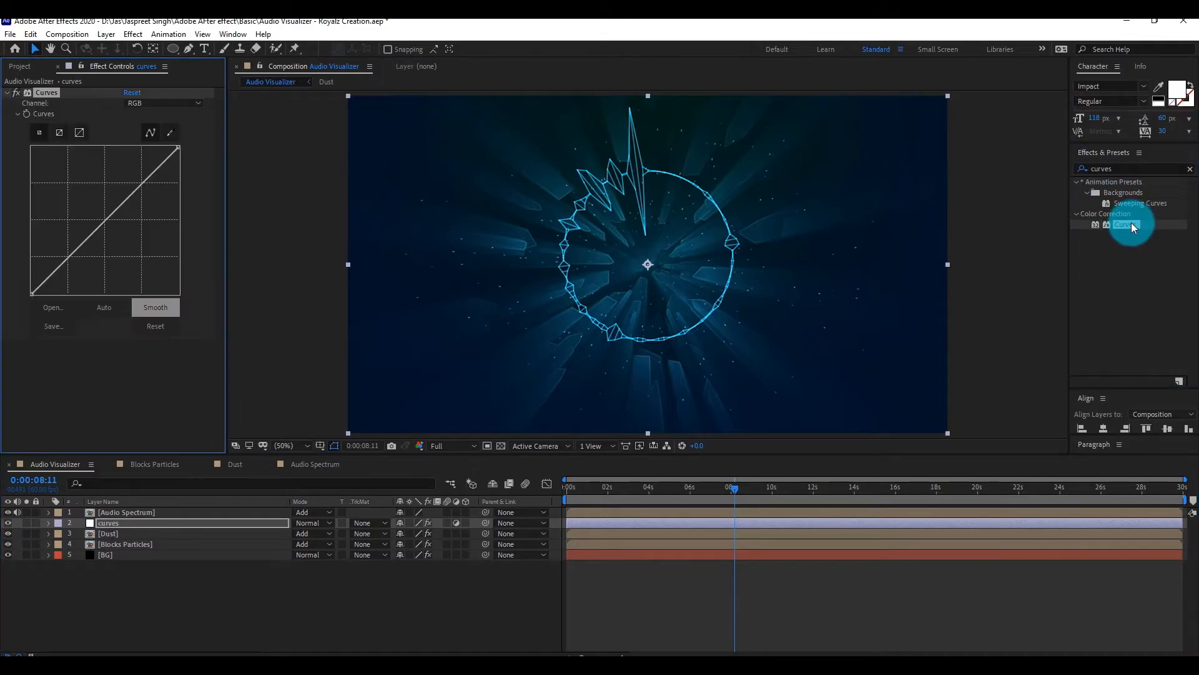
{"action": "left_click_drag", "start_coordinate": [88, 220], "coordinate": [81, 259]}
{"action": "left_click", "coordinate": [138, 207]}
{"action": "left_click_drag", "start_coordinate": [138, 206], "coordinate": [120, 198]}
{"action": "left_click", "coordinate": [80, 257]}
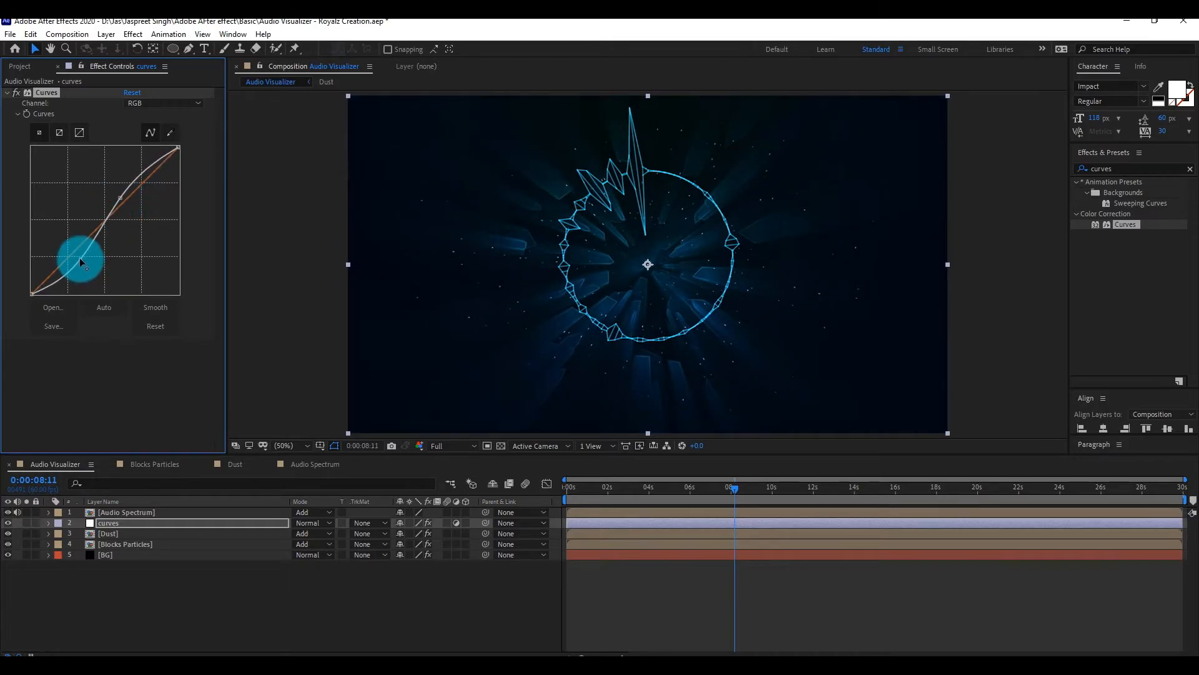
- Apply the Stylize Glow effect to the Audio Spectrum layer and set the layer's blending mode to Normal
{"action": "left_click", "coordinate": [169, 514]}
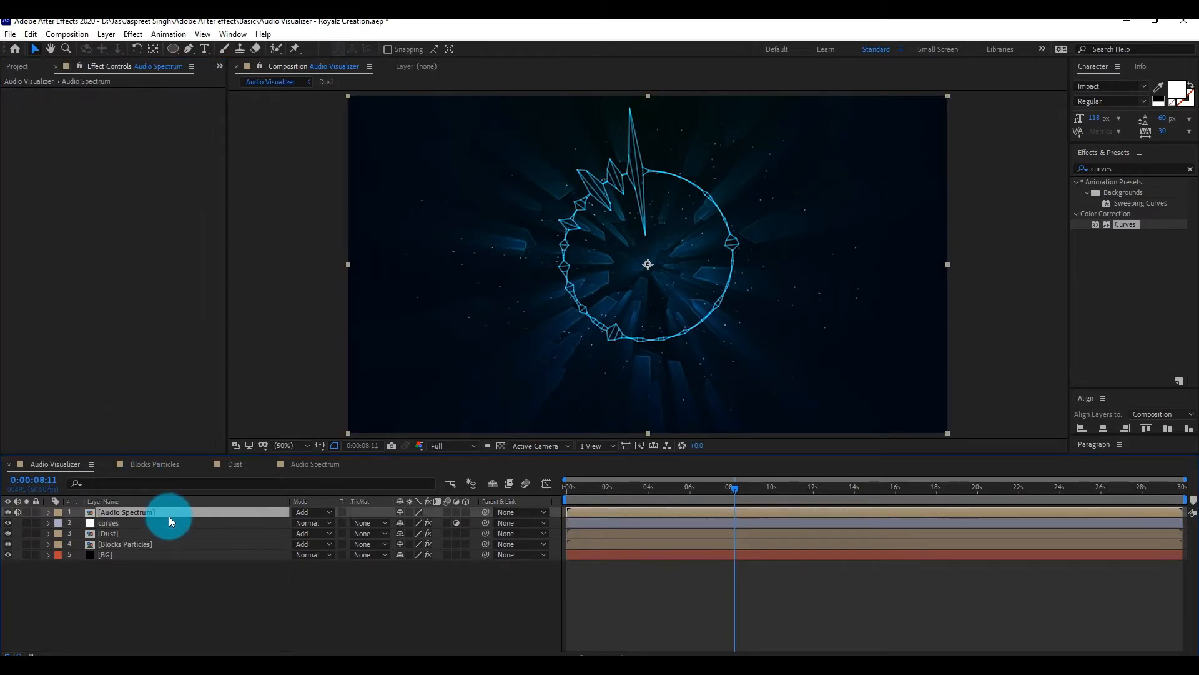
{"action": "left_click", "coordinate": [1118, 169]}
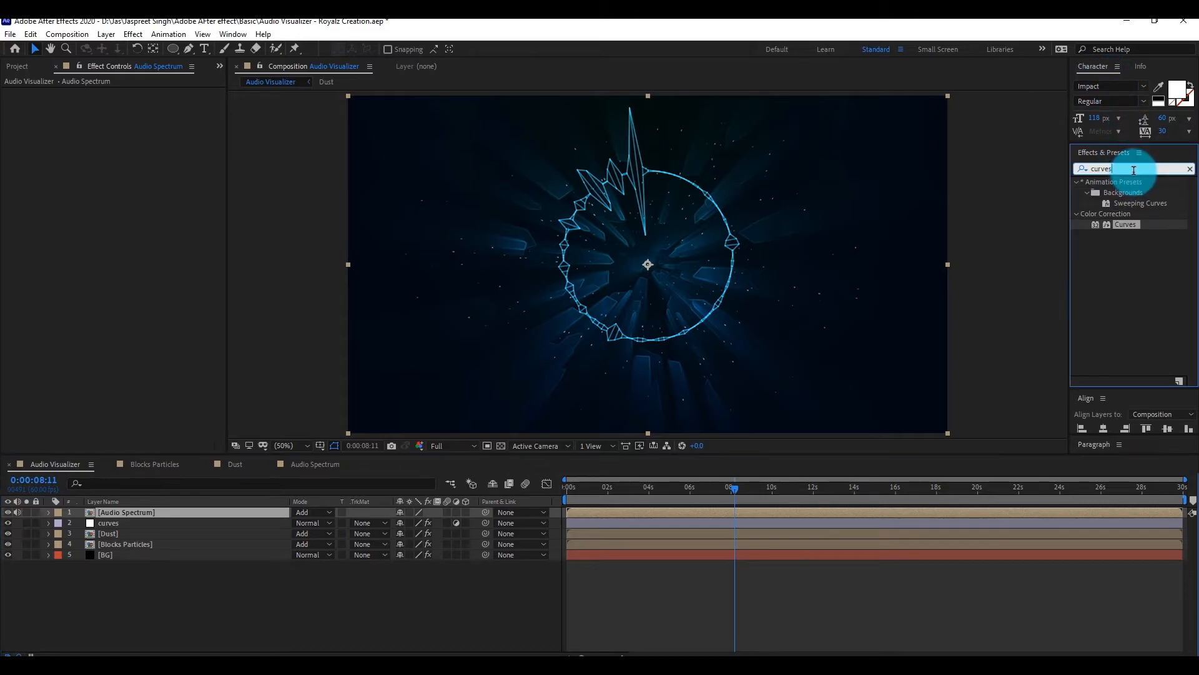
{"action": "type", "text": "glow"}
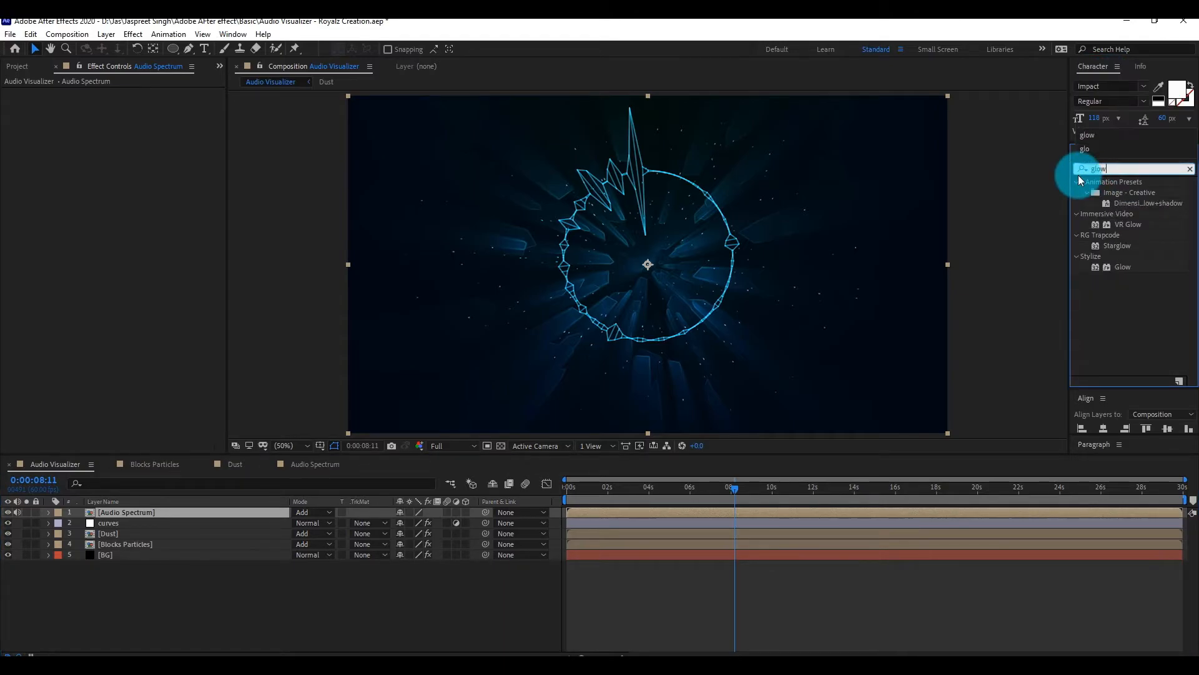
{"action": "double_click", "coordinate": [1123, 266]}
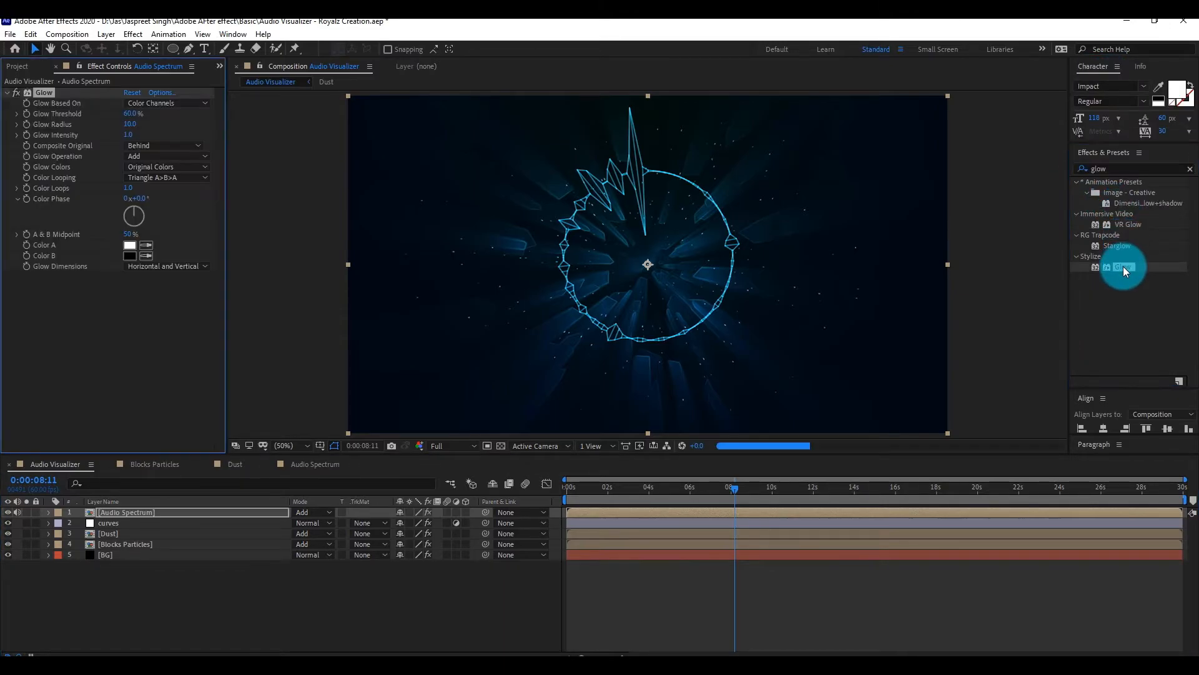
{"action": "left_click", "coordinate": [321, 512]}
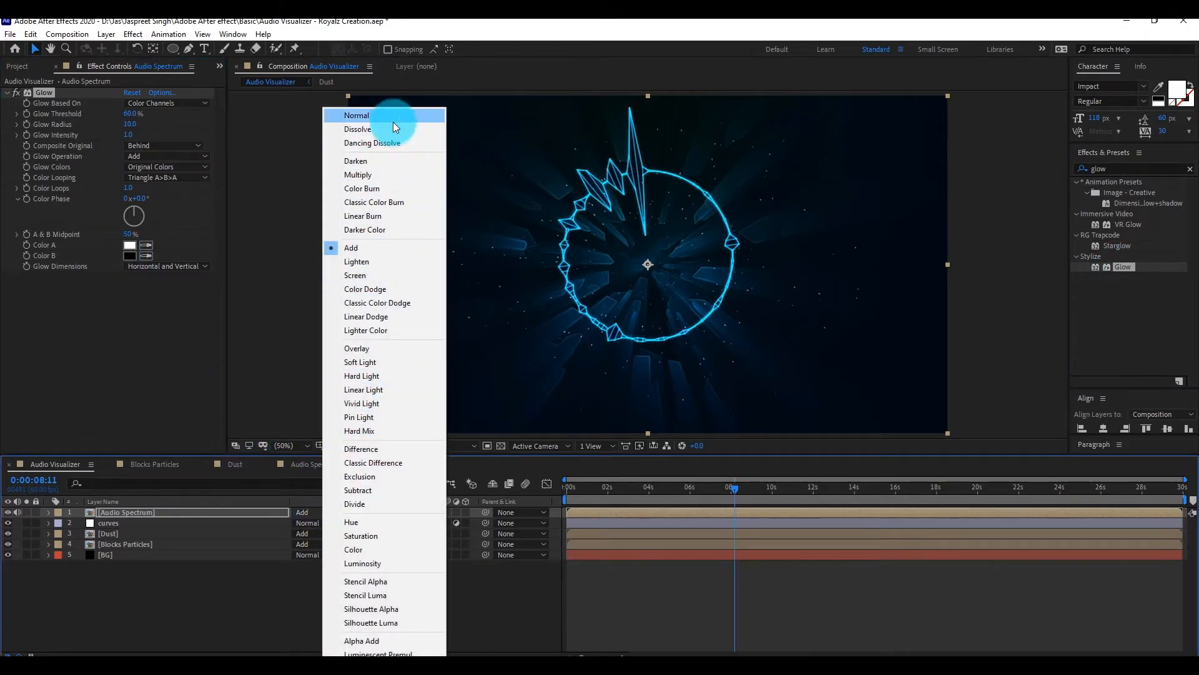
{"action": "left_click", "coordinate": [375, 115]}
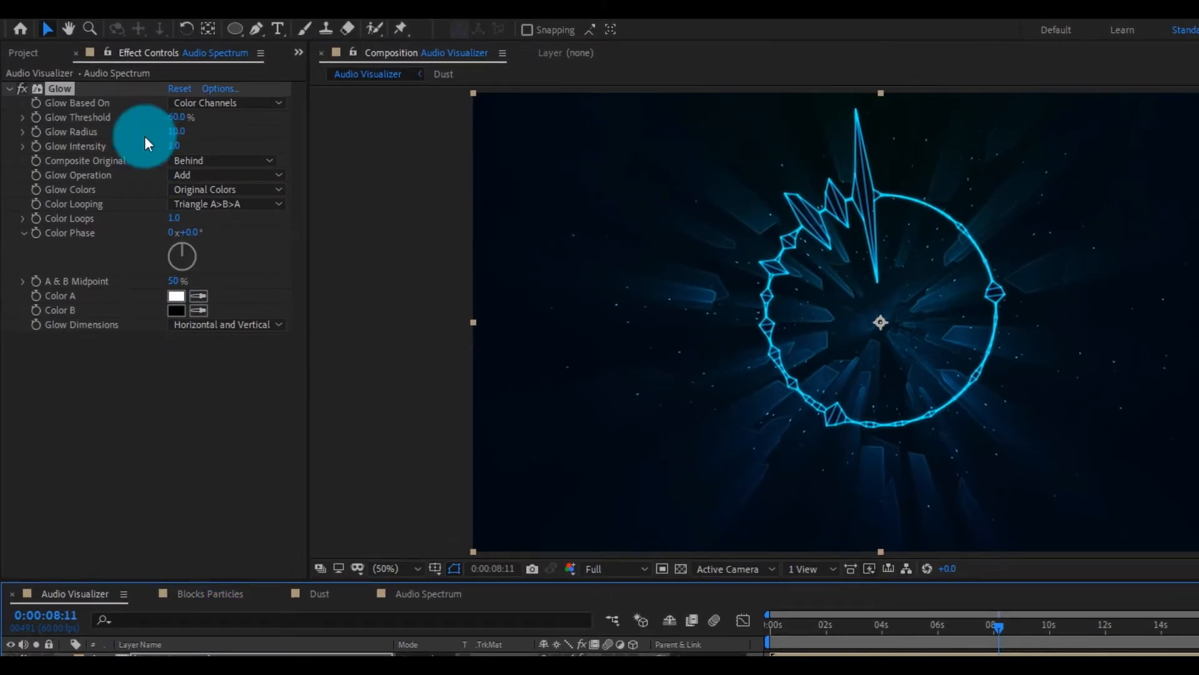
- Set the Audio Spectrum's Glow Threshold to 30%, Glow Radius to 100, Glow Intensity to 0.3 and Glow Operation to Screen
{"action": "mouse_move", "coordinate": [183, 119]}
{"action": "left_mouse_down"}
{"action": "mouse_move", "coordinate": [173, 113]}
{"action": "mouse_move", "coordinate": [180, 138]}
{"action": "left_mouse_up"}
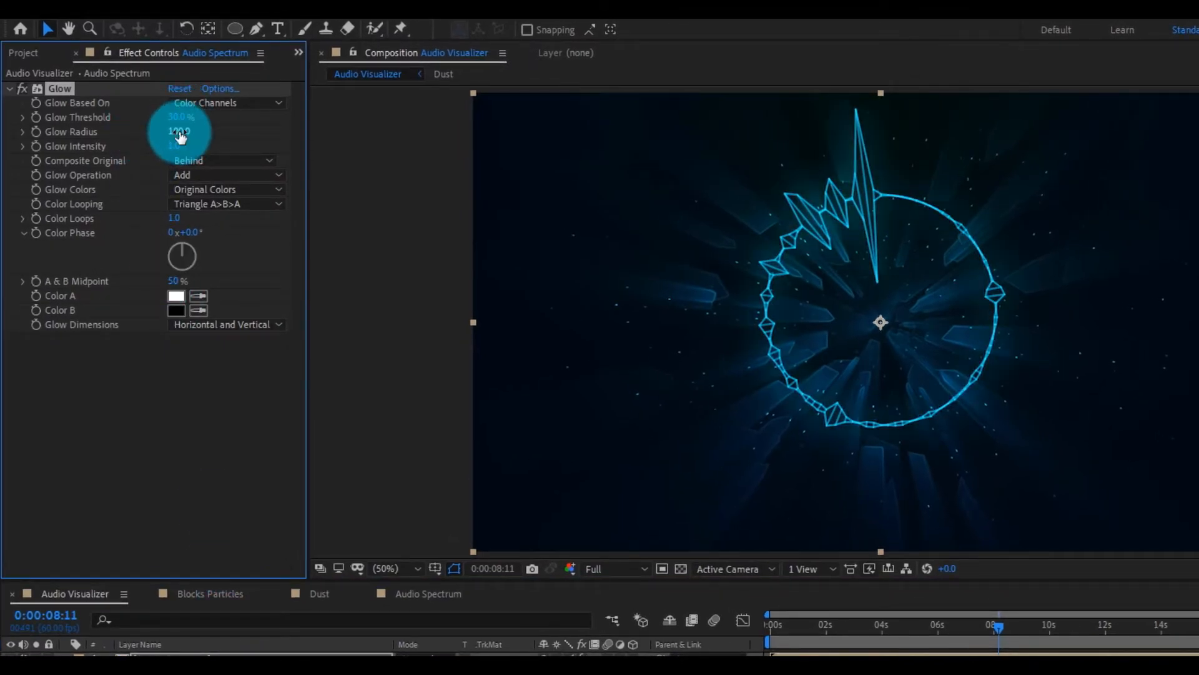
{"action": "left_click", "coordinate": [175, 146]}
{"action": "type", "text": "0.3"}
{"action": "left_click", "coordinate": [229, 176]}
{"action": "left_click", "coordinate": [245, 282]}
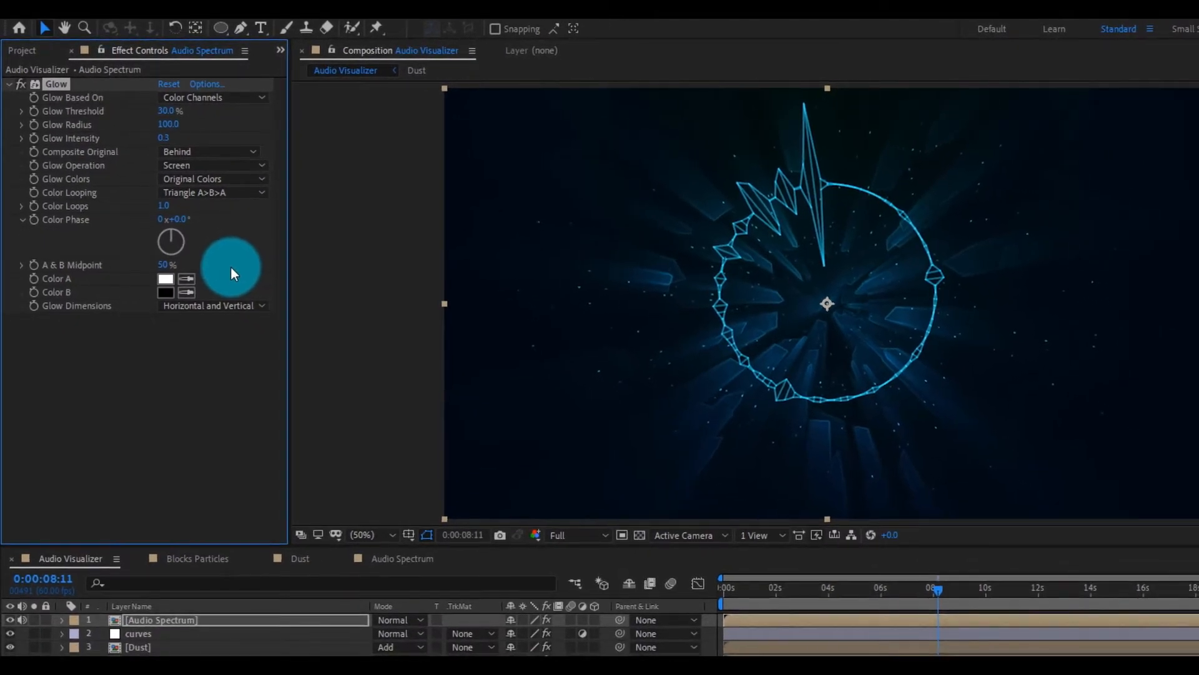
- Duplicate the Audio Spectrum layer and set the upper copy's blending mode to Add
{"action": "left_click", "coordinate": [209, 619]}
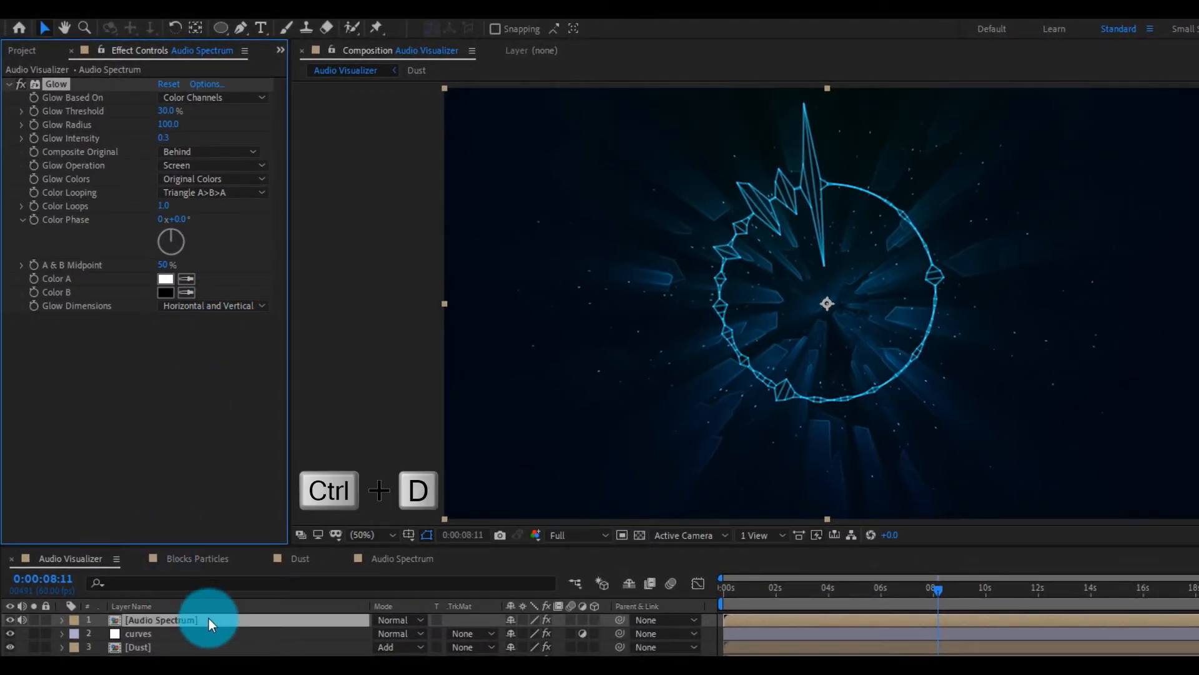
{"action": "key", "text": "ctrl+d"}
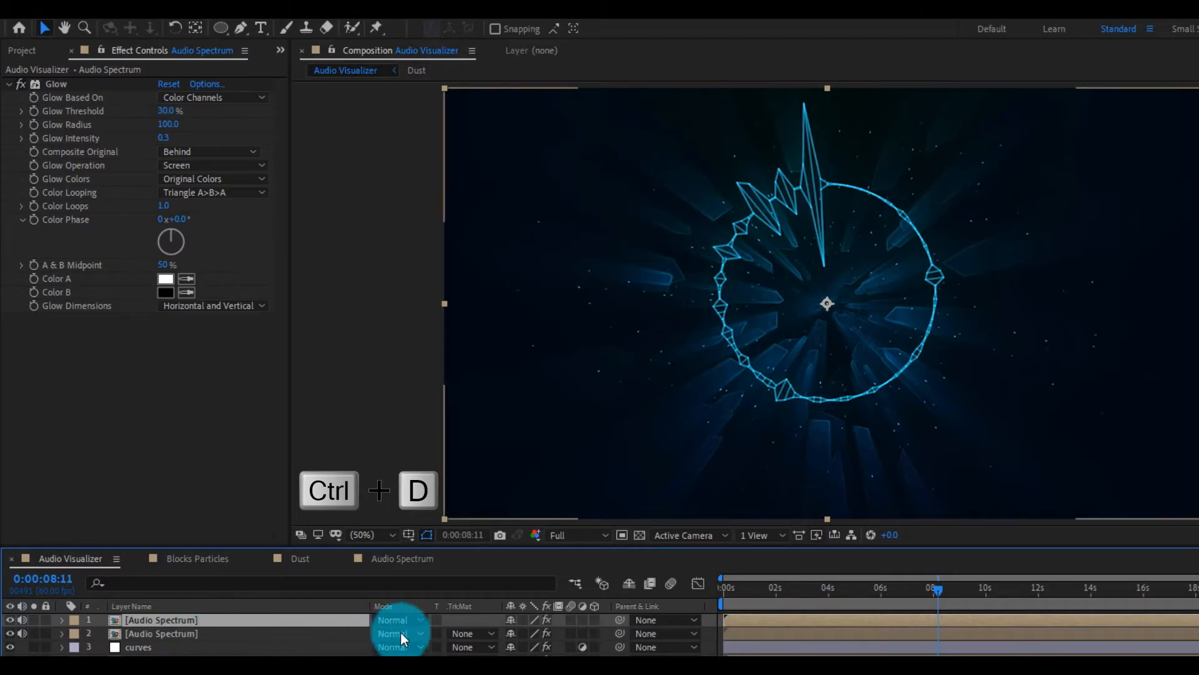
{"action": "left_click", "coordinate": [409, 619]}
{"action": "left_click", "coordinate": [478, 283]}
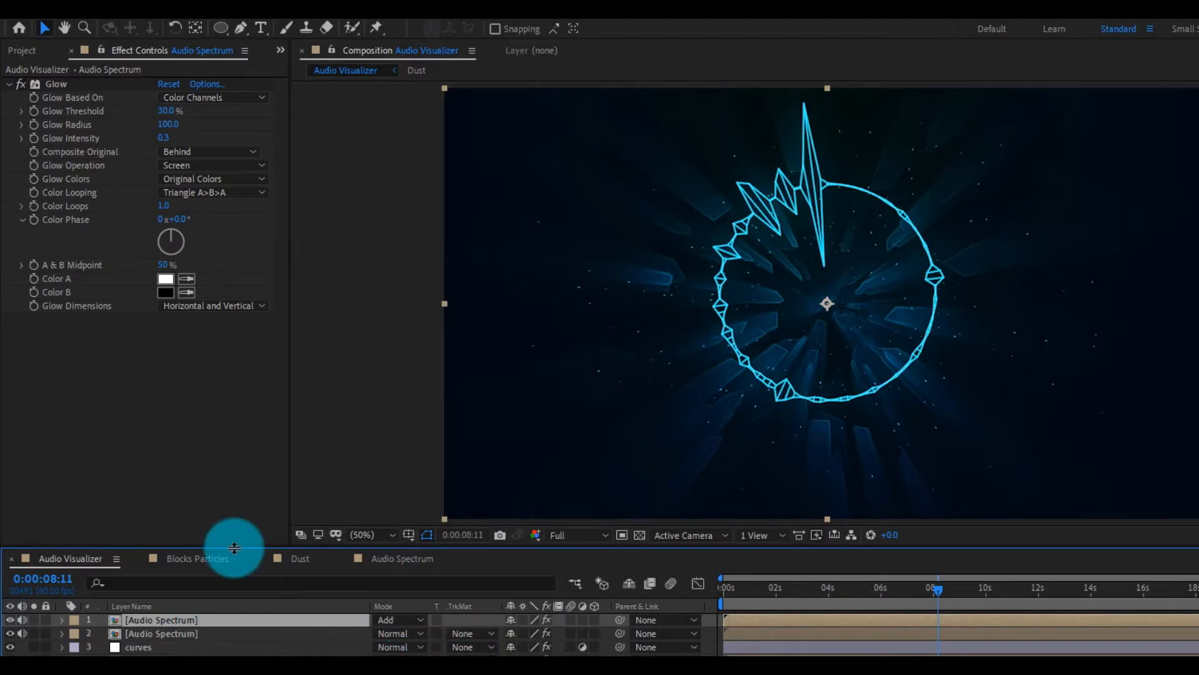
- Set the upper Audio Spectrum copy's Glow Threshold to 25%, Glow Radius to 5, Glow Intensity to 1.0 and Glow Operation to Add
{"action": "left_click", "coordinate": [167, 112]}
{"action": "type", "text": "25"}
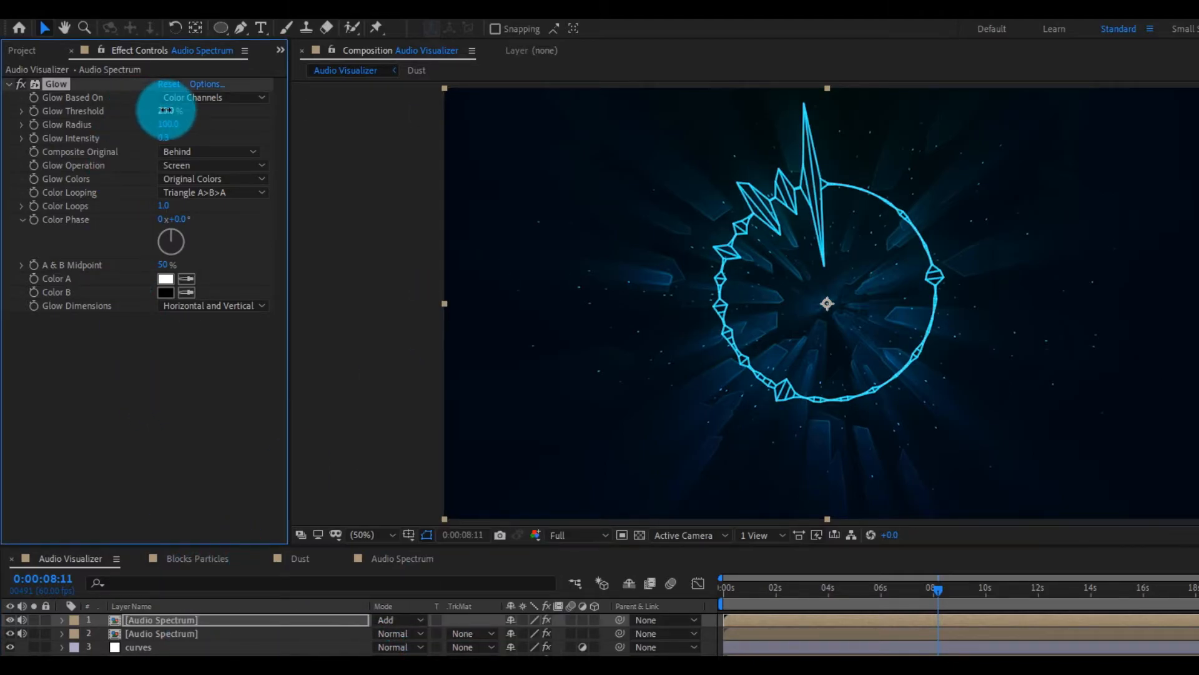
{"action": "key", "text": "Return"}
{"action": "left_click", "coordinate": [169, 125]}
{"action": "type", "text": "5"}
{"action": "key", "text": "Return"}
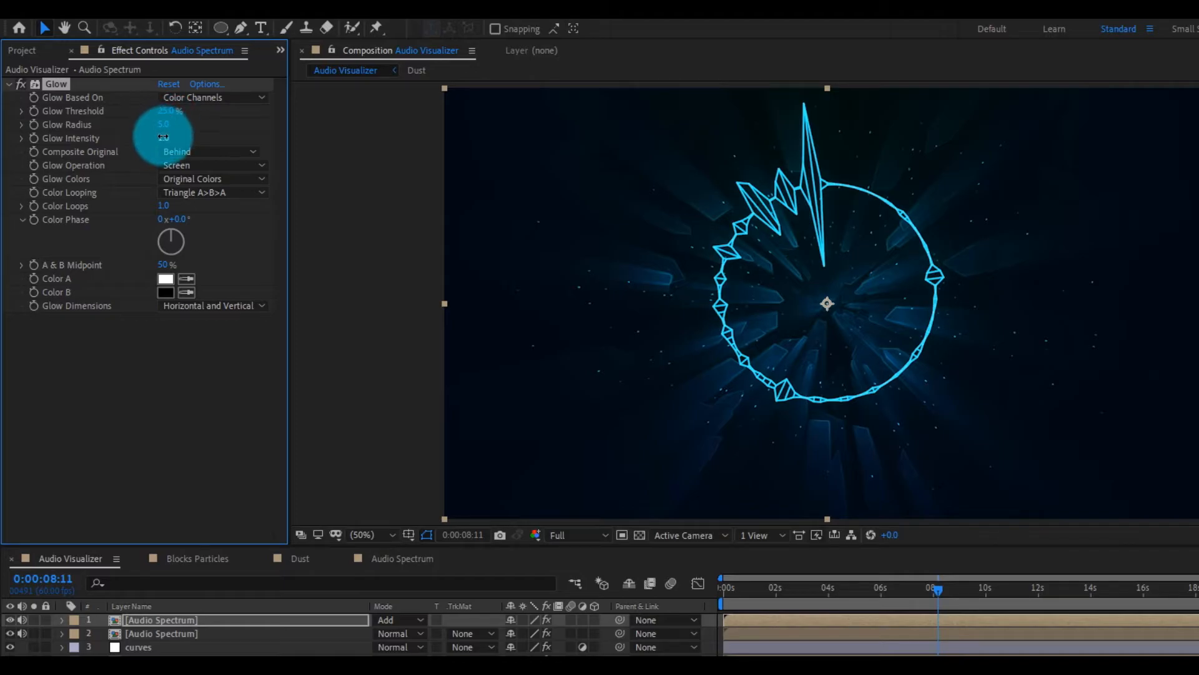
{"action": "left_click", "coordinate": [201, 166]}
{"action": "left_click", "coordinate": [227, 213]}
- Duplicate the copy's Glow effect and set the duplicate to threshold 30%, radius 105, intensity 1.5 and Glow Operation None
{"action": "left_click", "coordinate": [95, 84]}
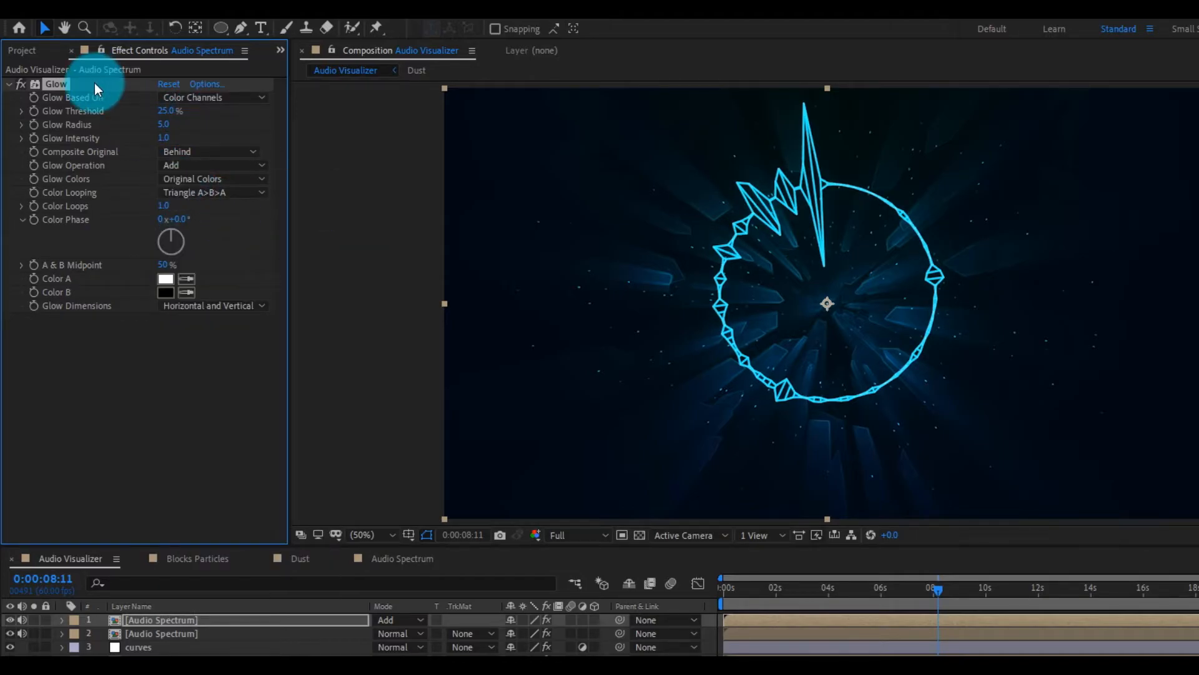
{"action": "key", "text": "ctrl+d"}
{"action": "left_click", "coordinate": [178, 347]}
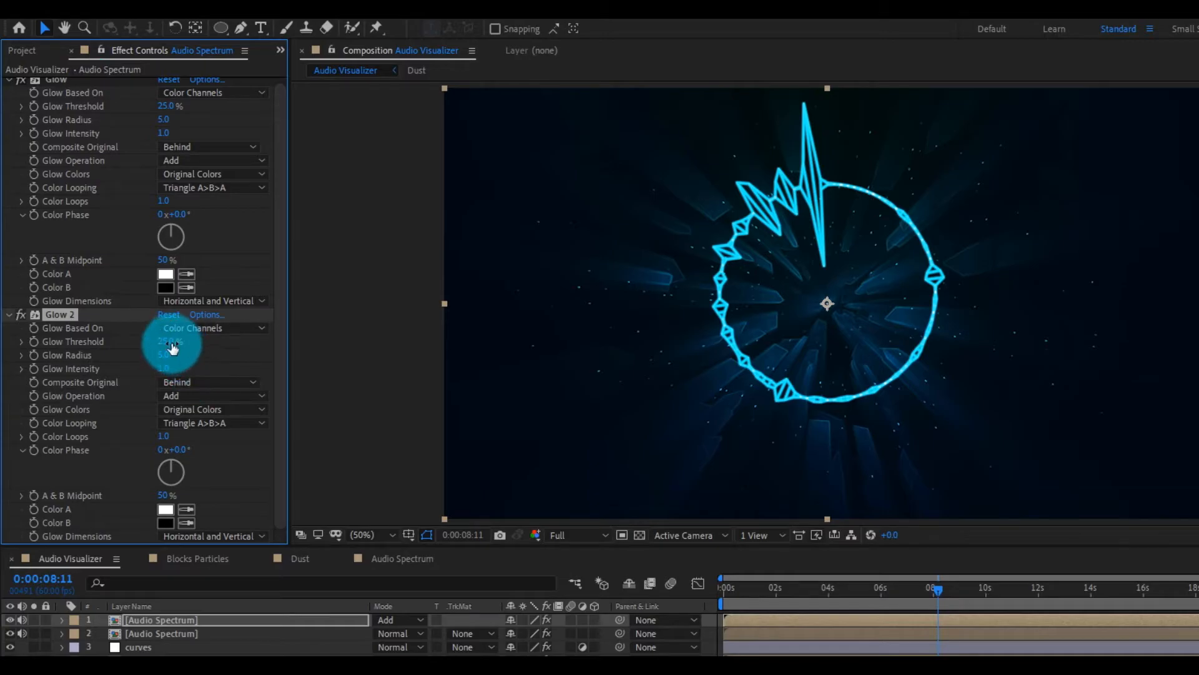
{"action": "left_click_drag", "start_coordinate": [163, 359], "coordinate": [169, 372]}
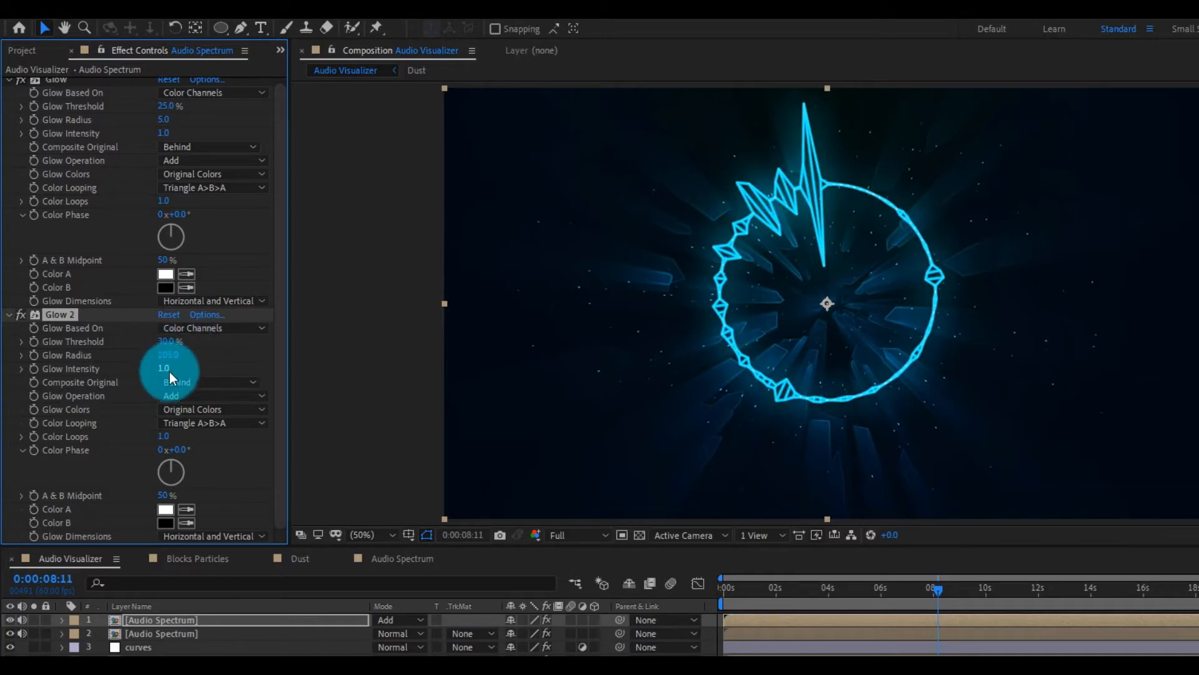
{"action": "left_click", "coordinate": [228, 392]}
{"action": "left_click", "coordinate": [265, 382]}
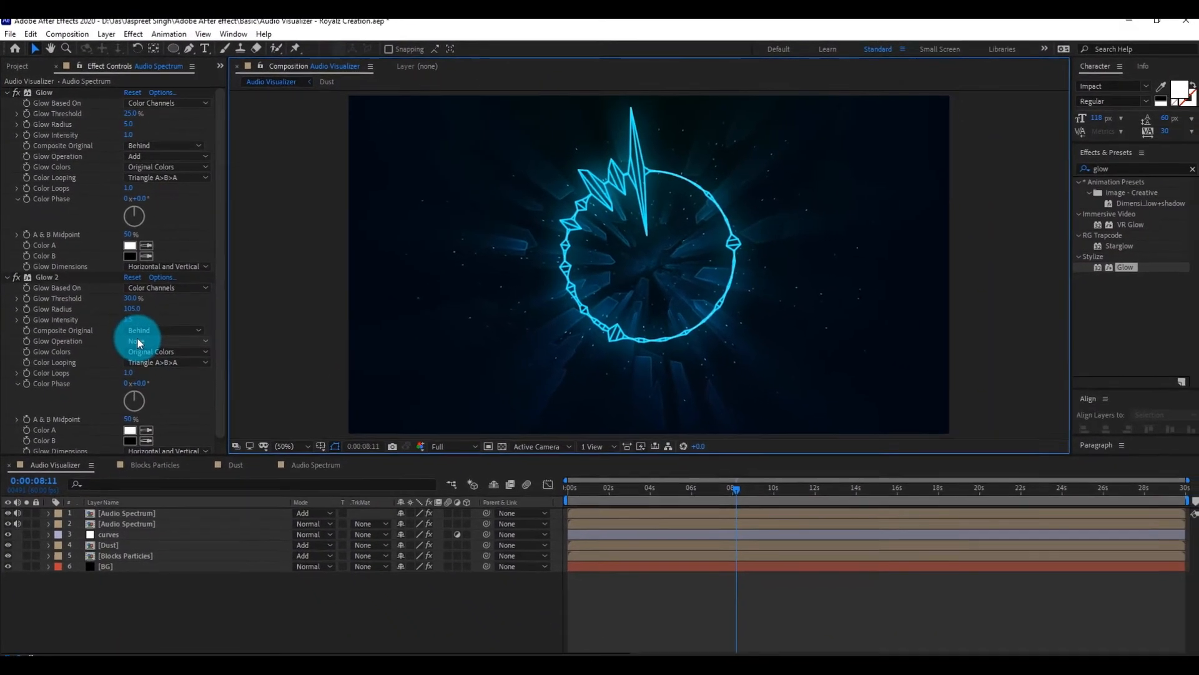
- Add an adjustment layer named Glow above all other layers and save the project
{"action": "right_click", "coordinate": [166, 595]}
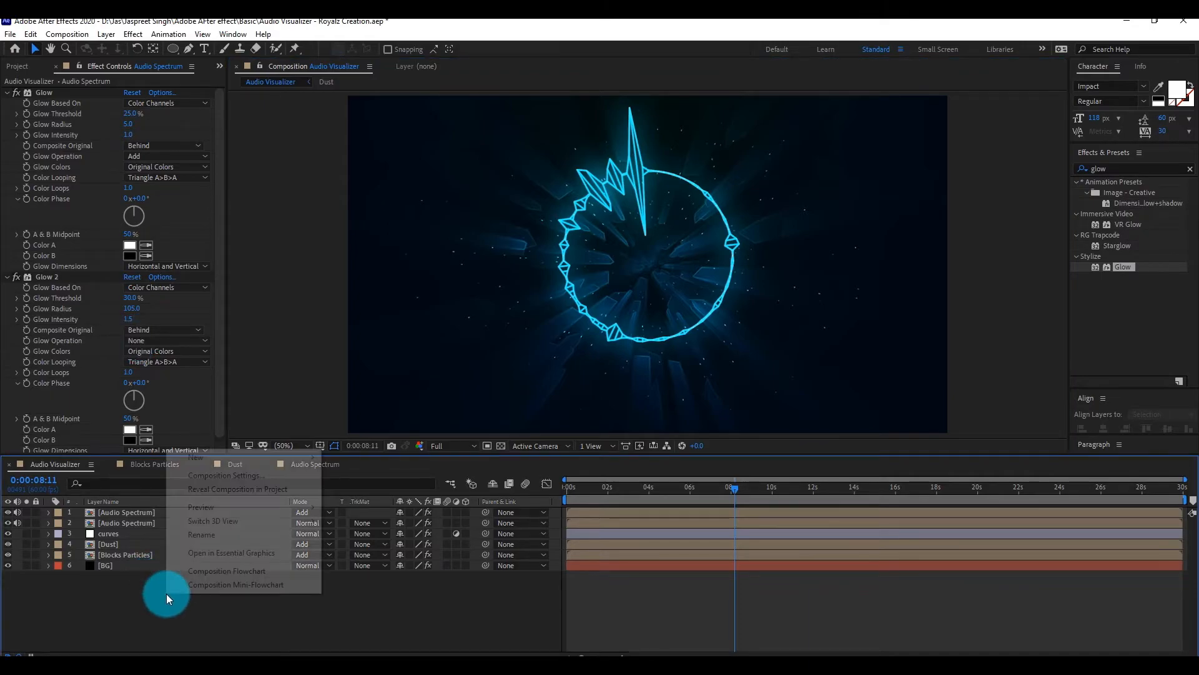
{"action": "mouse_move", "coordinate": [206, 457]}
{"action": "left_click", "coordinate": [381, 547]}
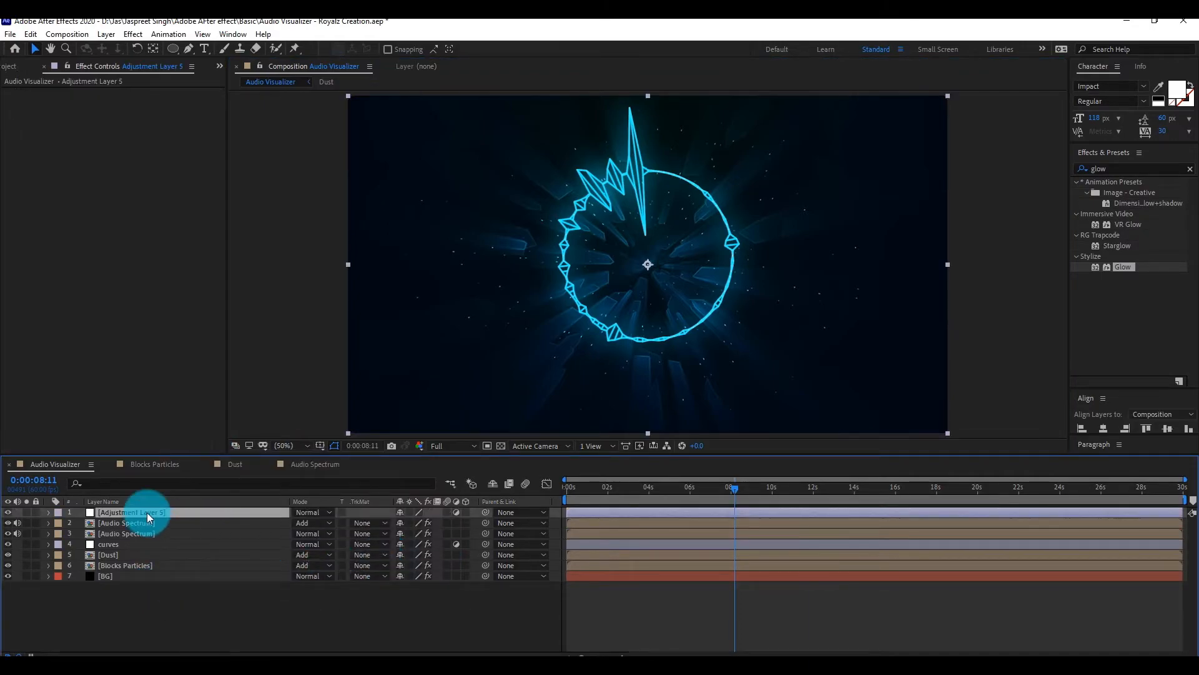
{"action": "right_click", "coordinate": [148, 512]}
{"action": "left_click", "coordinate": [182, 492]}
{"action": "type", "text": "Glow"}
{"action": "key", "text": "Return"}
{"action": "key", "text": "ctrl+s"}
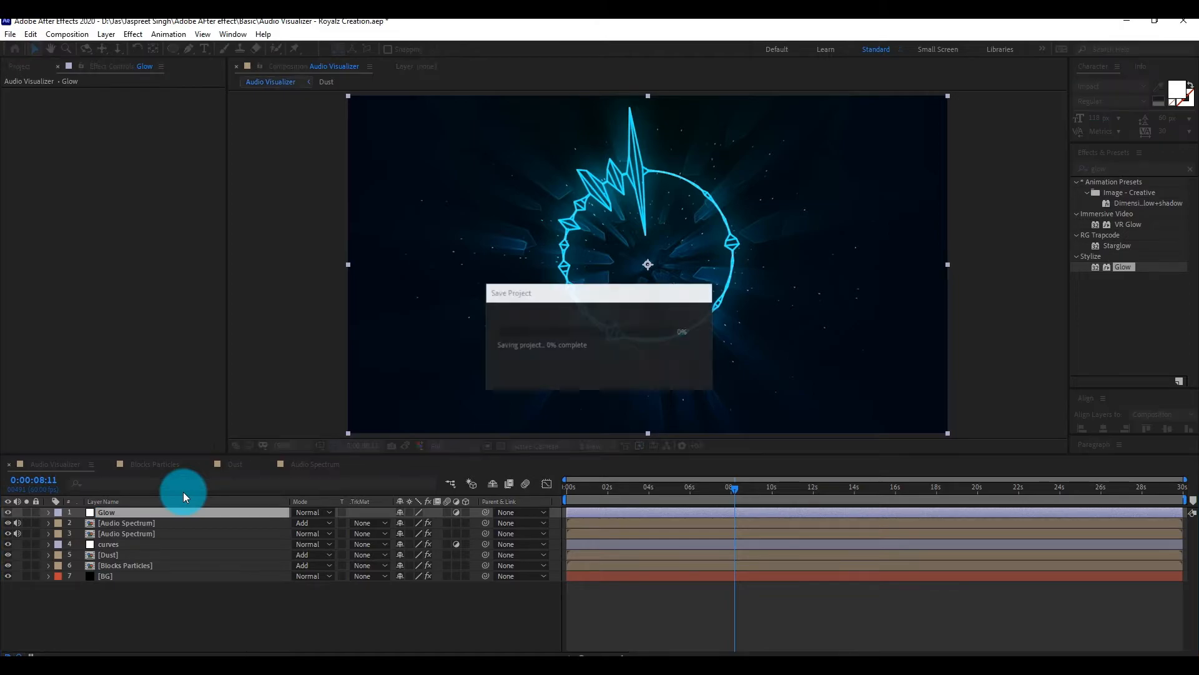
- Apply the Glow effect to the Glow layer with threshold 40%, radius 230 and intensity 2.0, and change its Glow Operation
{"action": "double_click", "coordinate": [1118, 267]}
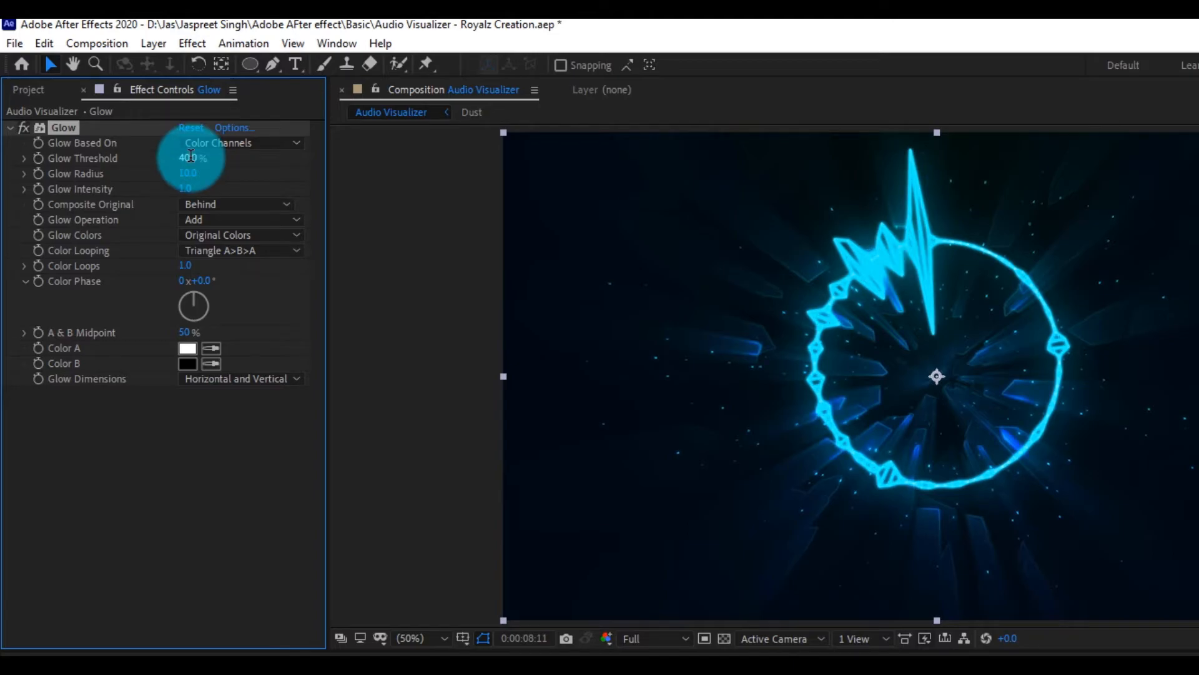
{"action": "left_click", "coordinate": [191, 172]}
{"action": "type", "text": "23"}
{"action": "key", "text": "Return"}
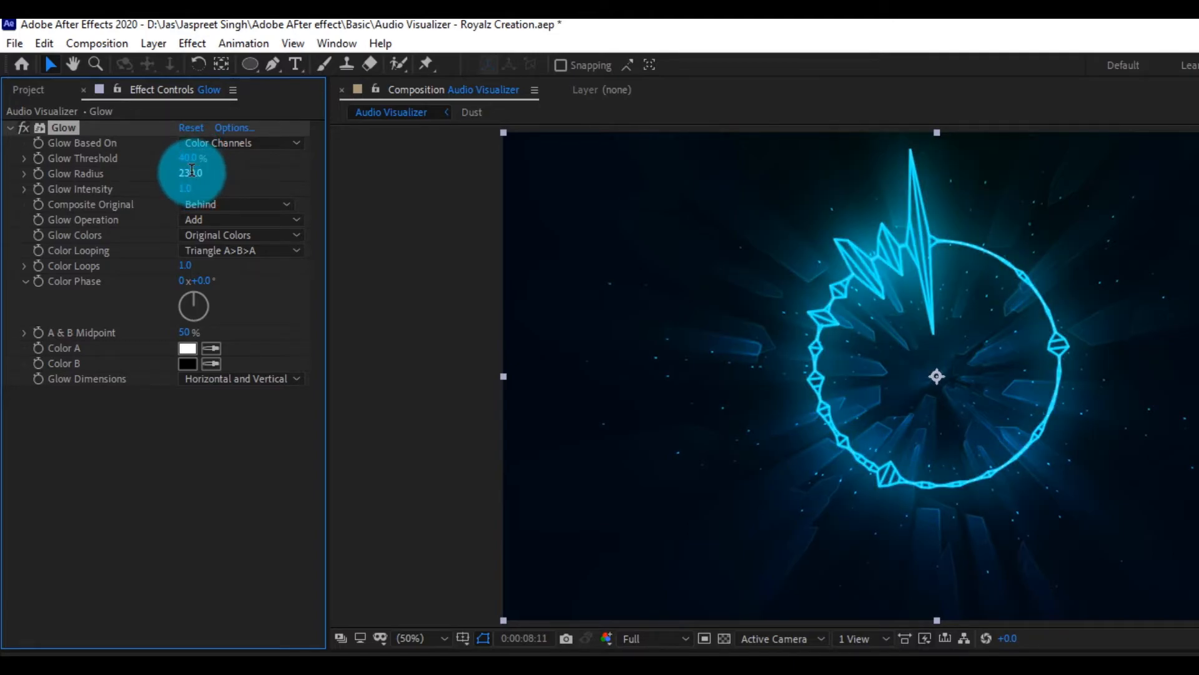
{"action": "left_click", "coordinate": [186, 188]}
{"action": "type", "text": "2"}
{"action": "key", "text": "Return"}
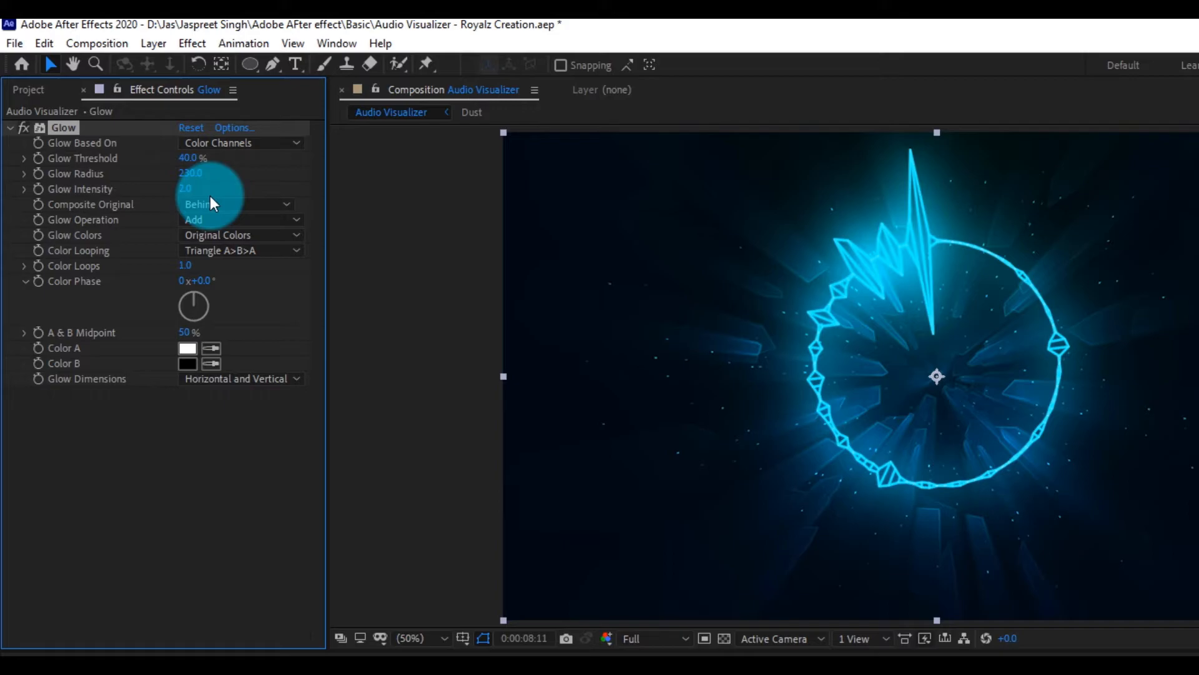
{"action": "left_click", "coordinate": [231, 220]}
{"action": "left_click", "coordinate": [250, 345]}
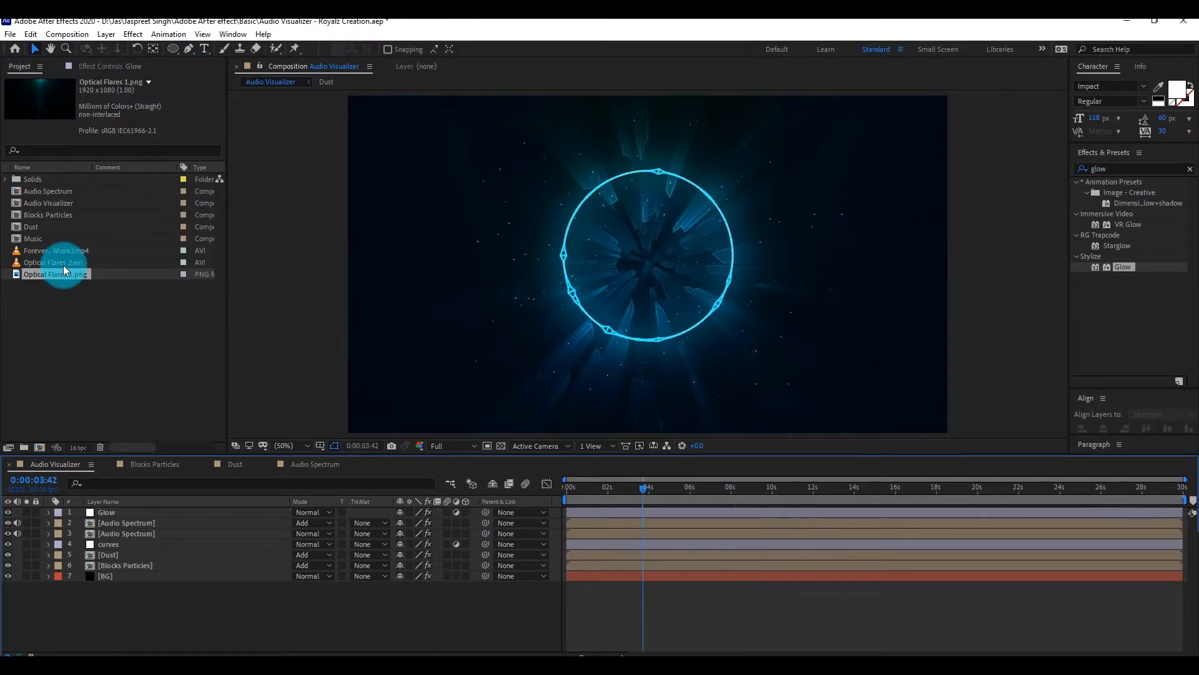
- Add Optical Flares 2.avi and Optical Flares 1.png to the Audio Visualizer composition above the Glow layer, with the PNG on top
{"action": "left_click_drag", "start_coordinate": [63, 265], "coordinate": [148, 506]}
{"action": "left_click_drag", "start_coordinate": [74, 274], "coordinate": [178, 512]}
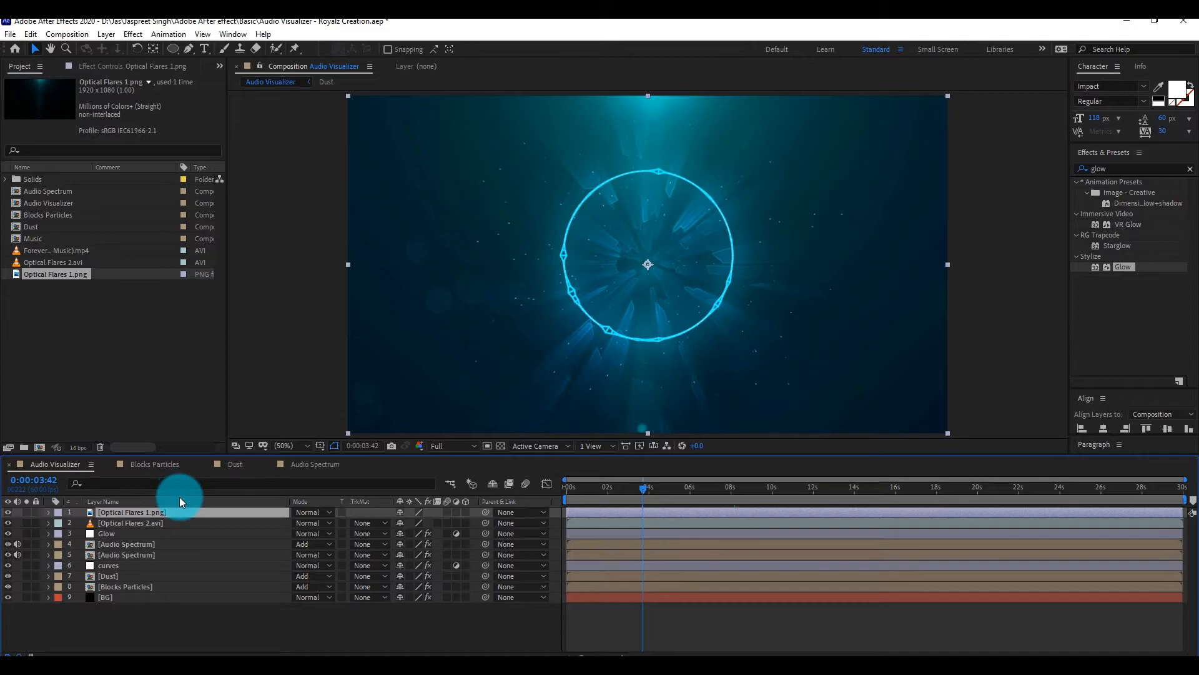
- Lower the opacity of the Optical Flares 1.png layer and collapse its properties
{"action": "key", "text": "t"}
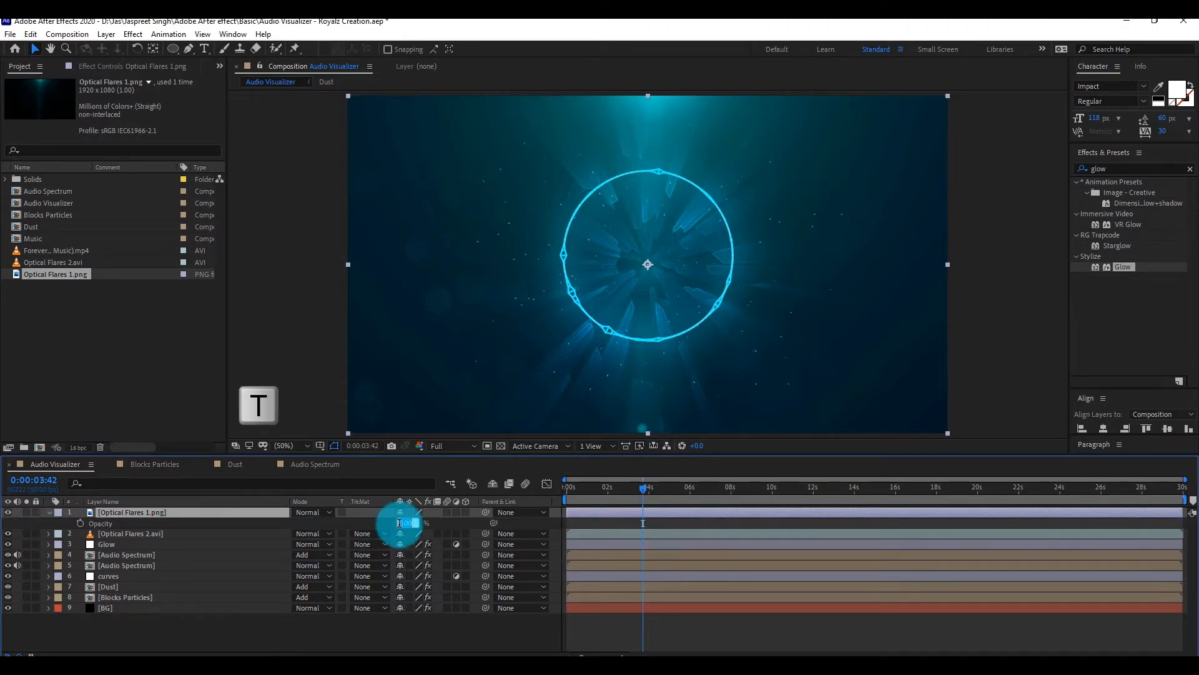
{"action": "key", "text": "Return"}
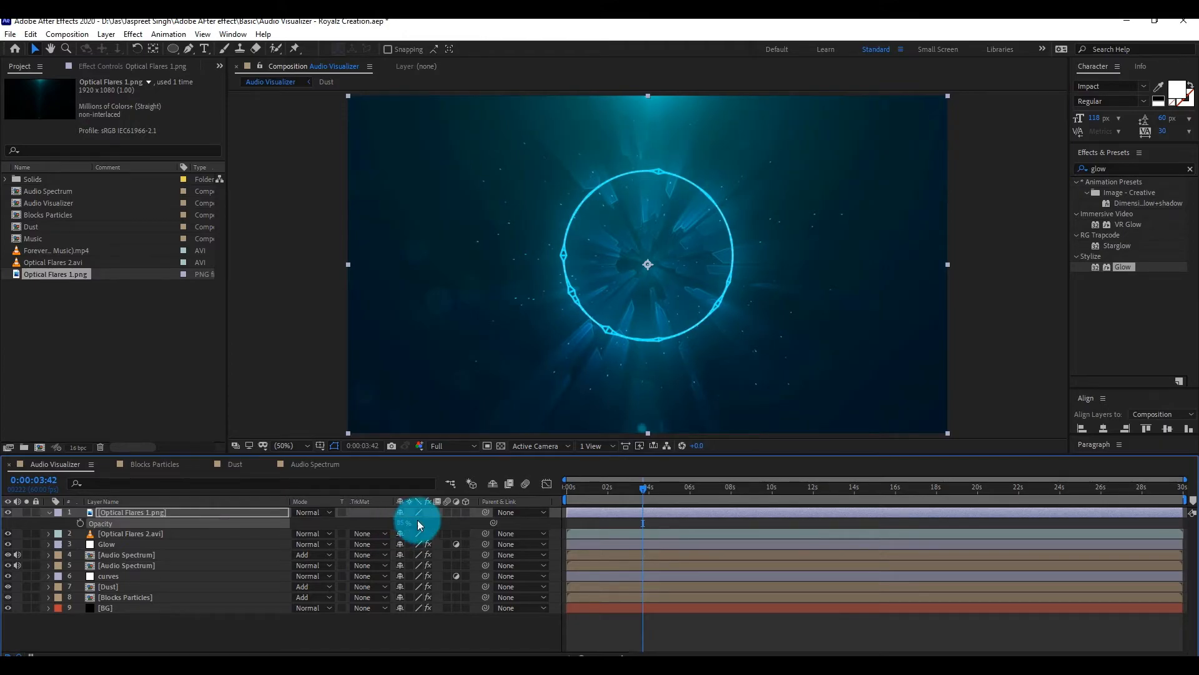
{"action": "left_click", "coordinate": [50, 513]}
- Add a new adjustment layer above all other layers in the Audio Visualizer composition
{"action": "left_click", "coordinate": [174, 620]}
{"action": "right_click", "coordinate": [175, 621]}
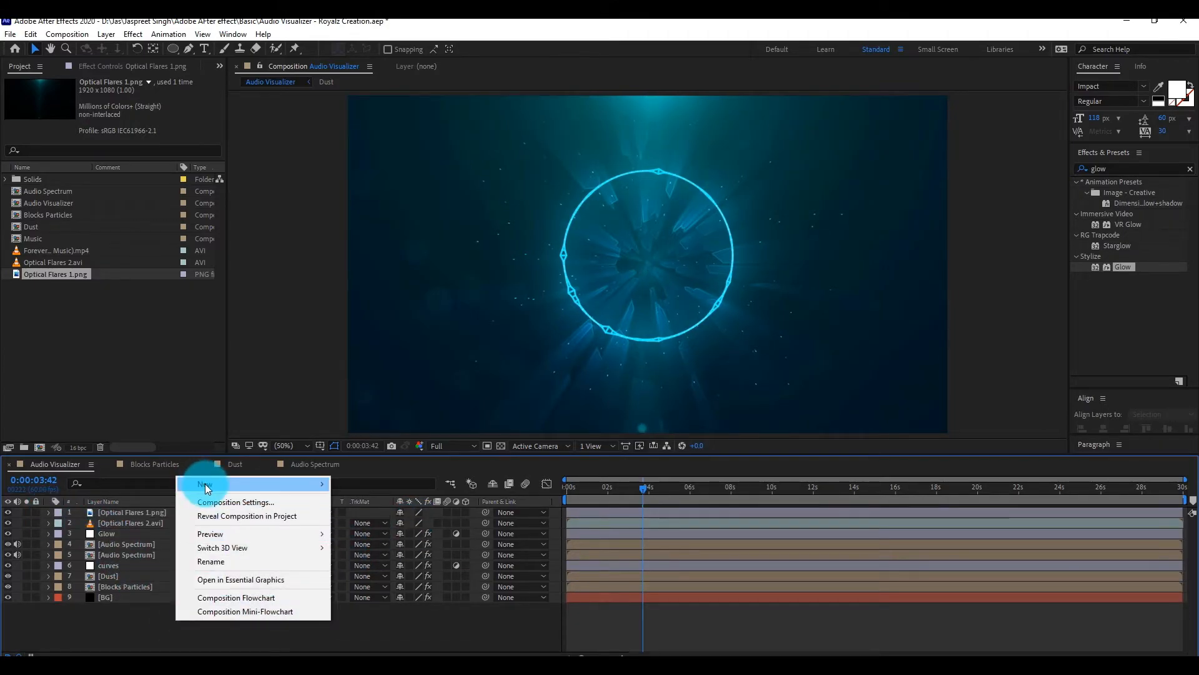
{"action": "mouse_move", "coordinate": [206, 484]}
{"action": "left_click", "coordinate": [403, 586]}
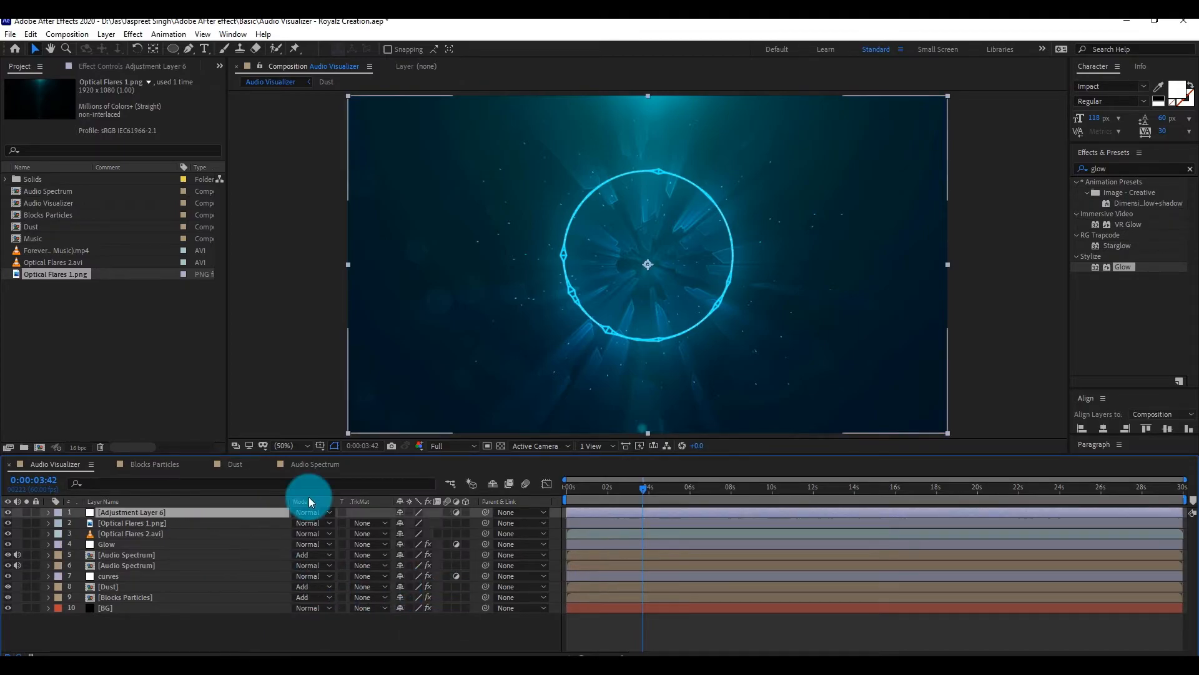
- Apply the Exposure color correction effect to the new adjustment layer and set its Gamma Correction to 0.86
{"action": "left_click", "coordinate": [1120, 172]}
{"action": "type", "text": "expo"}
{"action": "double_click", "coordinate": [1155, 299]}
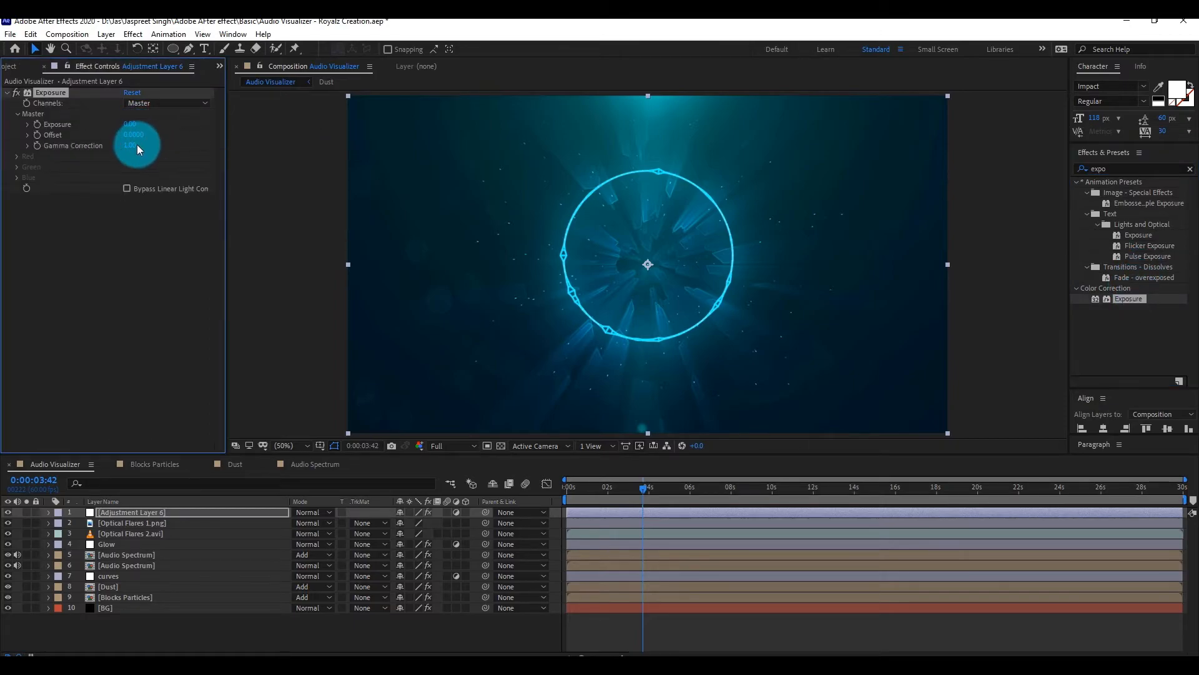
{"action": "type", "text": "0.8"}
{"action": "key", "text": "Return"}
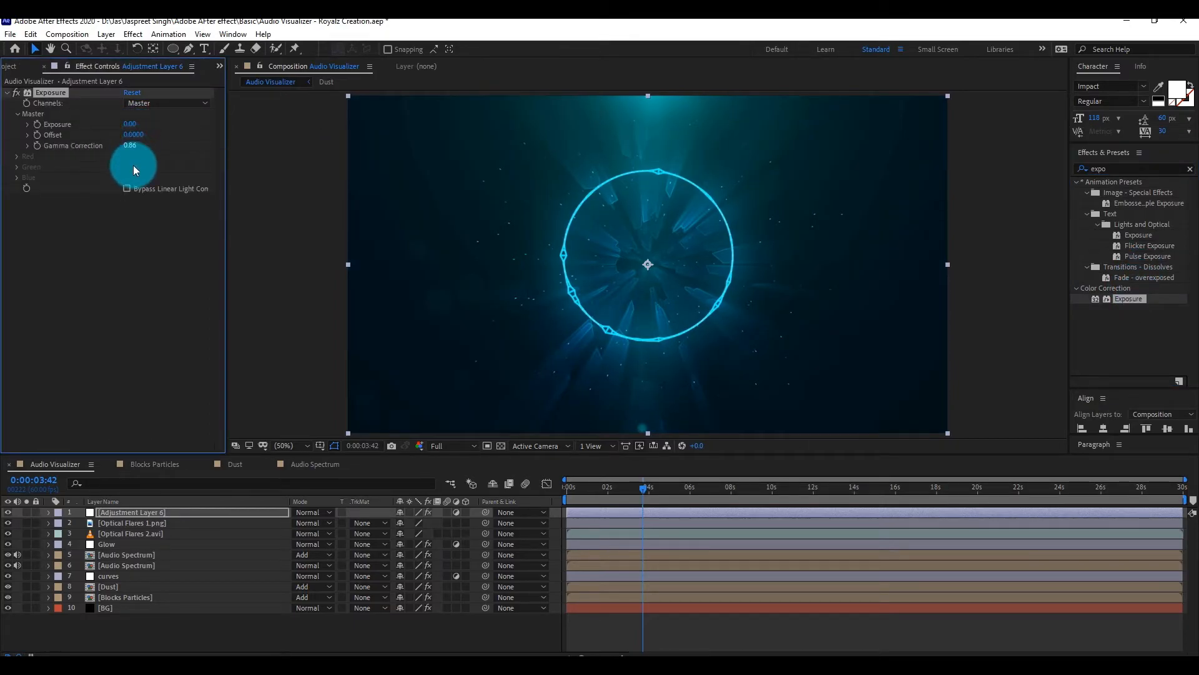
- Open the Dust composition and expand the Physics settings of Black Solid 3's CC Particle Systems II effect
{"action": "left_click", "coordinate": [215, 465]}
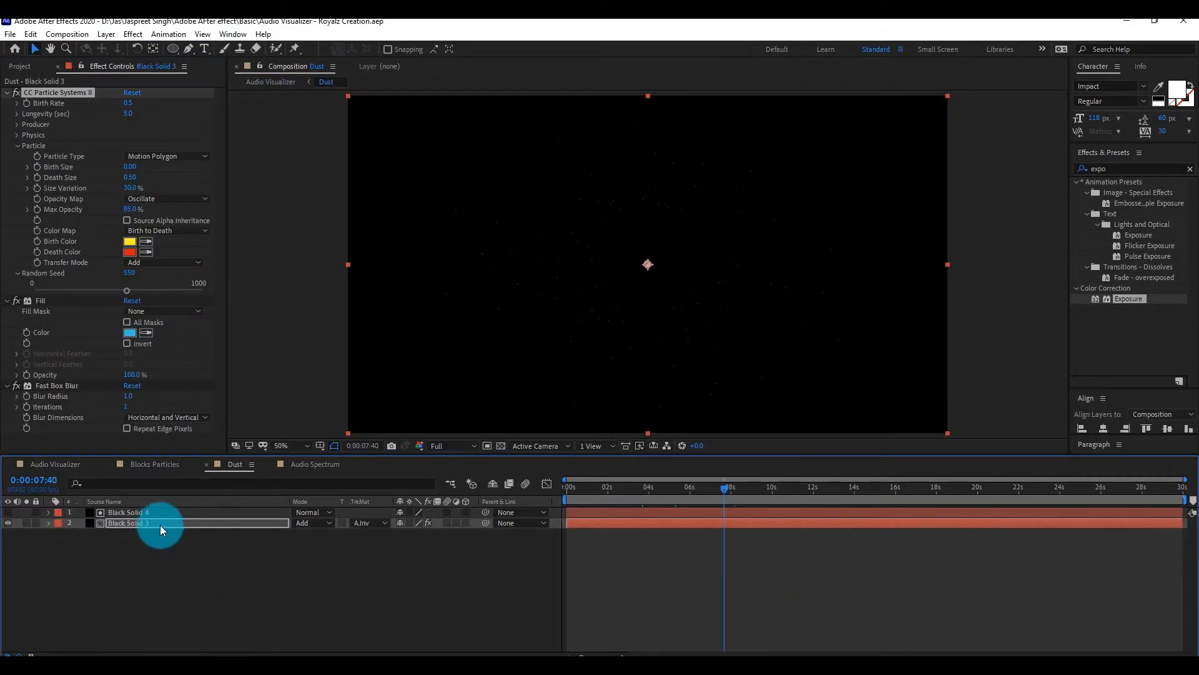
{"action": "left_click", "coordinate": [17, 135]}
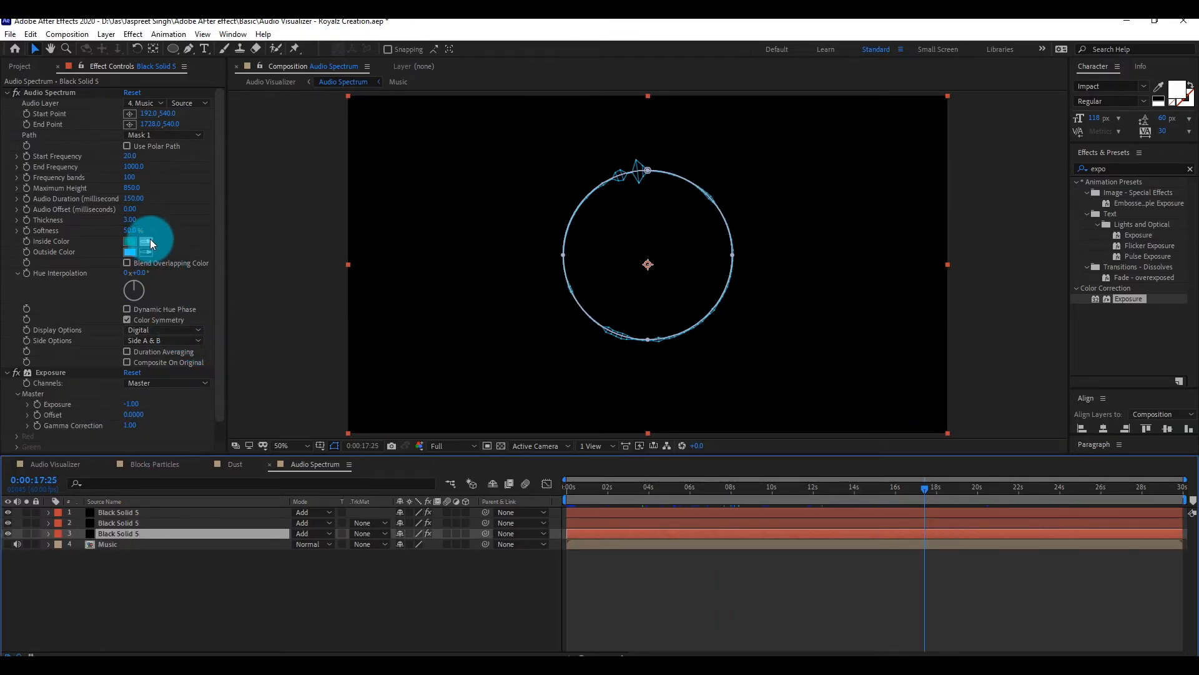
- In the Audio Spectrum composition, set the spectrum thickness to 2 on the lower two Black Solid 5 layers and edit it on the top one
{"action": "left_click", "coordinate": [132, 220]}
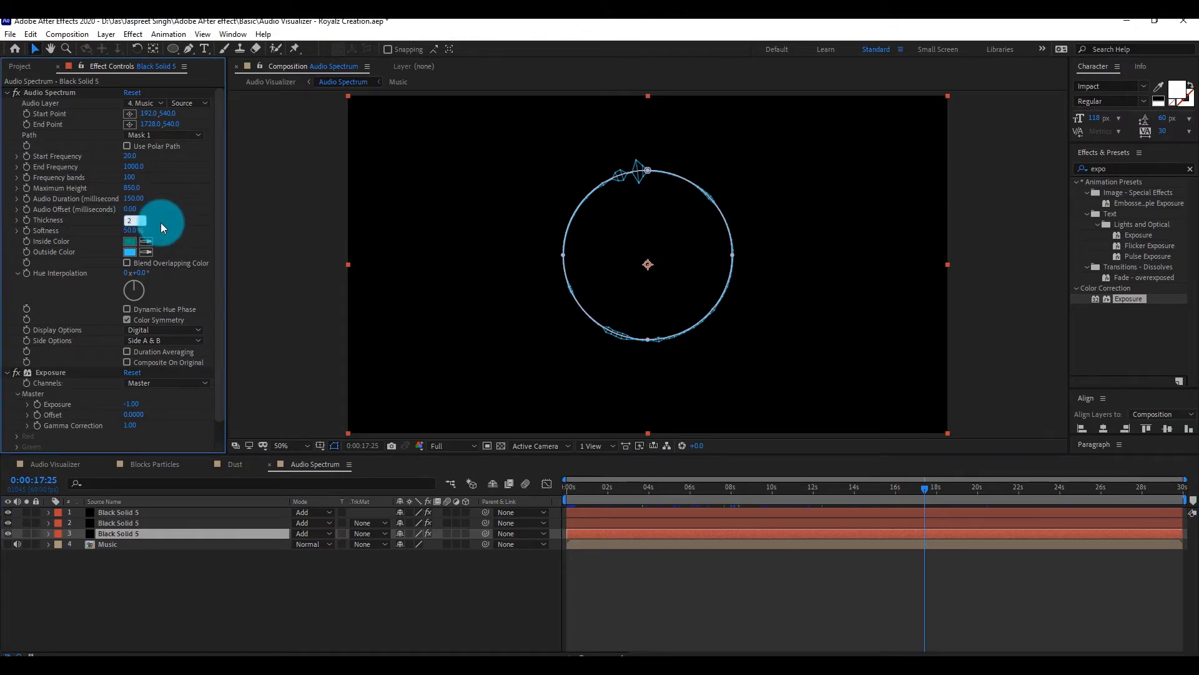
{"action": "left_click", "coordinate": [149, 522]}
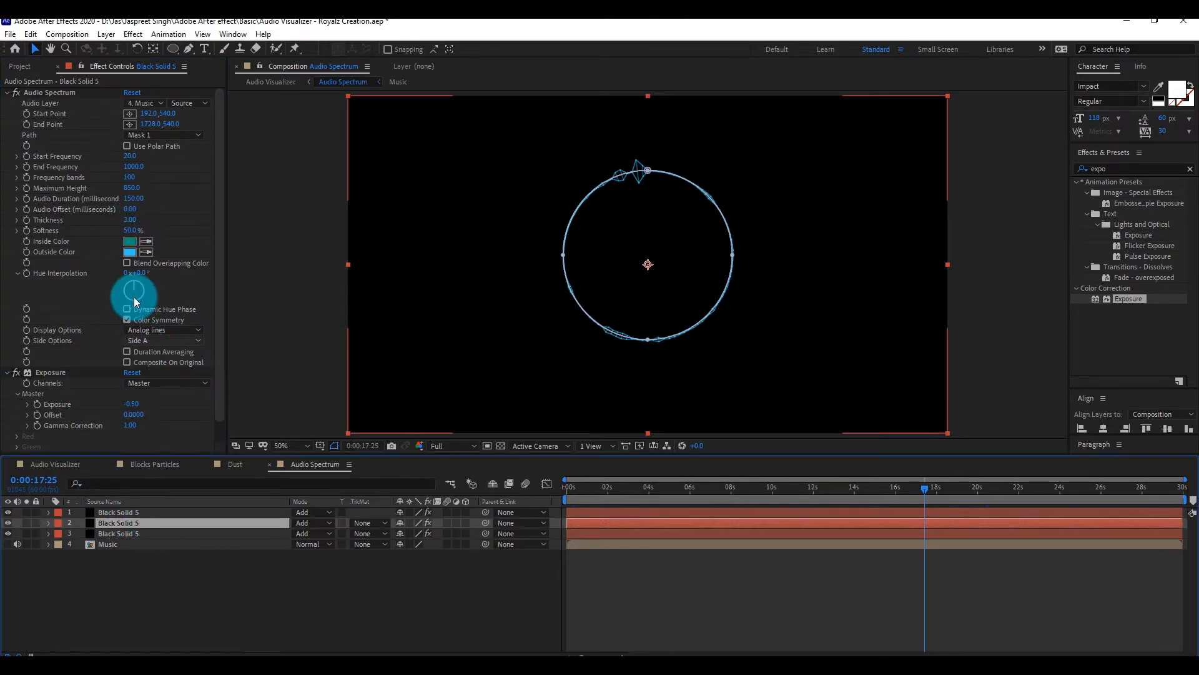
{"action": "left_click", "coordinate": [130, 220]}
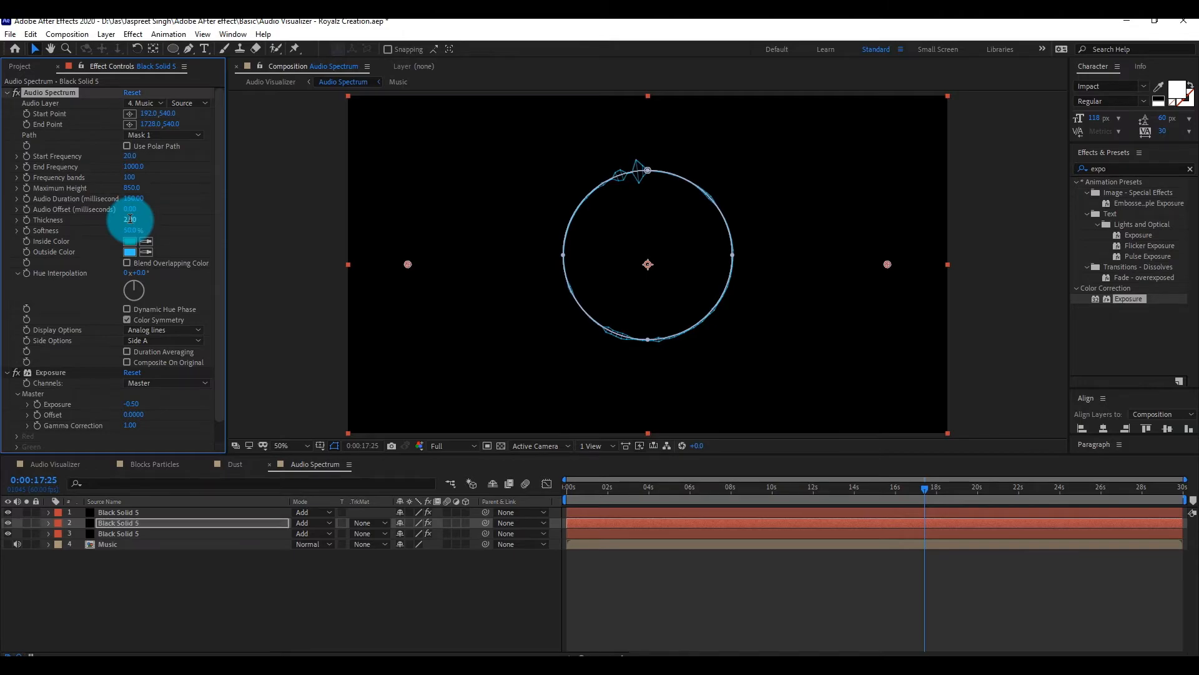
{"action": "left_click", "coordinate": [139, 512]}
{"action": "left_click", "coordinate": [129, 219]}
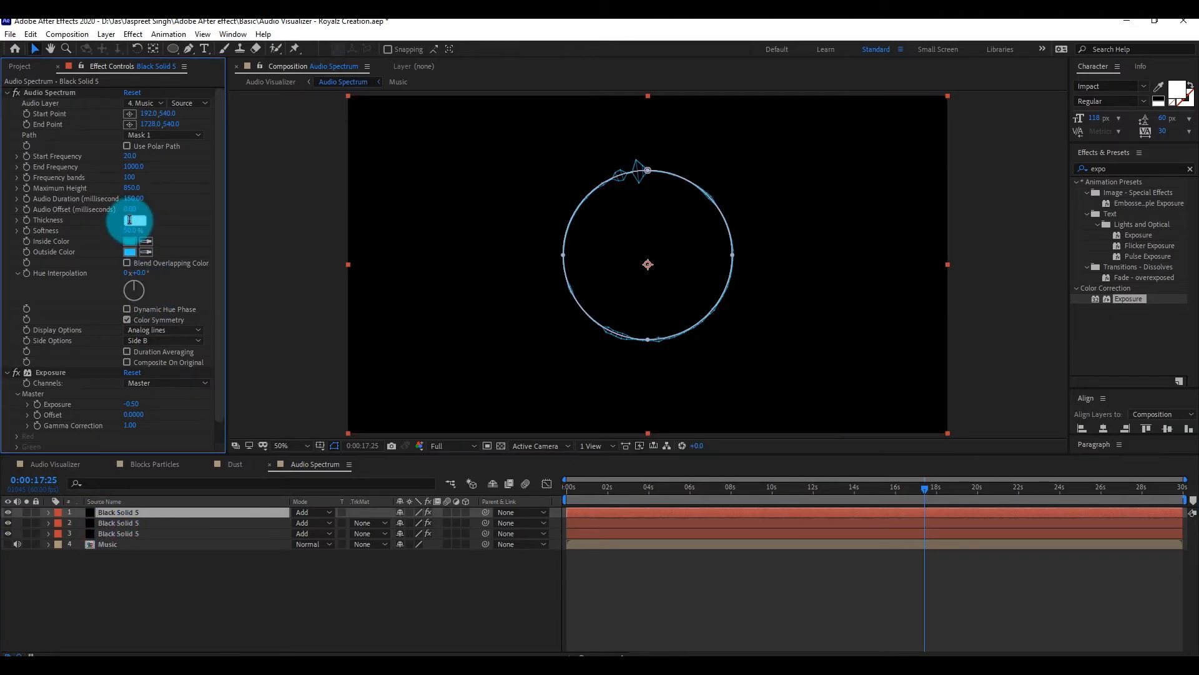
- Return to the Audio Visualizer composition and add a white solid above all other layers
{"action": "left_click", "coordinate": [55, 466]}
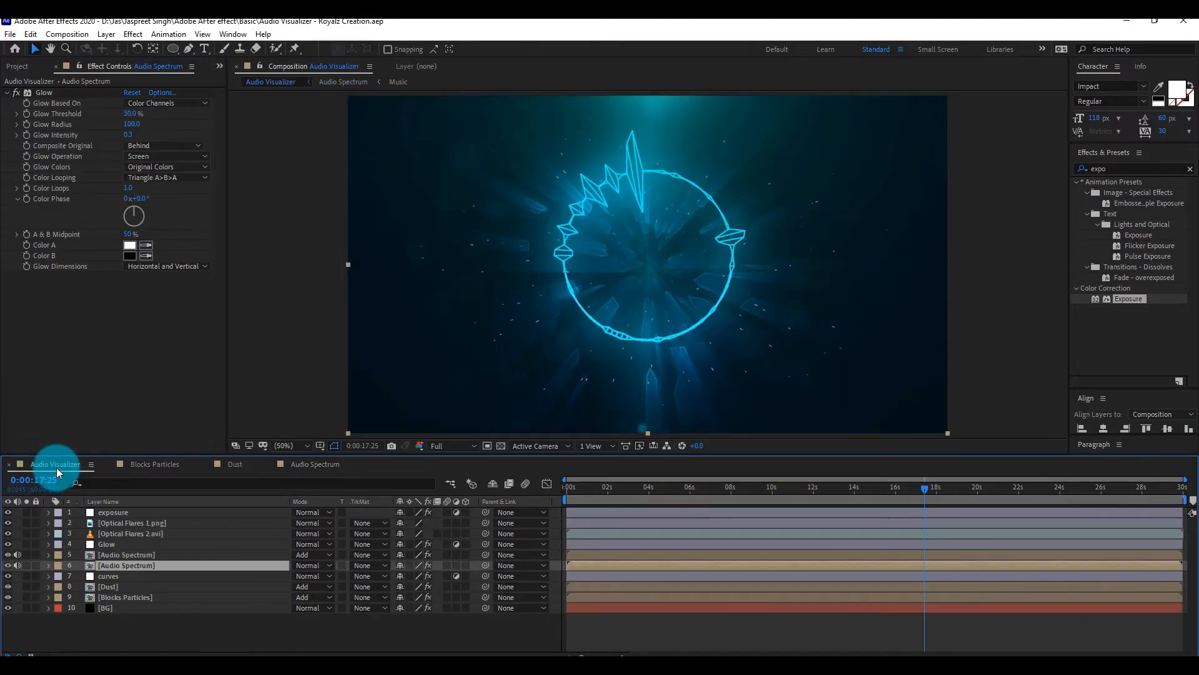
{"action": "left_click", "coordinate": [204, 622]}
{"action": "right_click", "coordinate": [204, 622]}
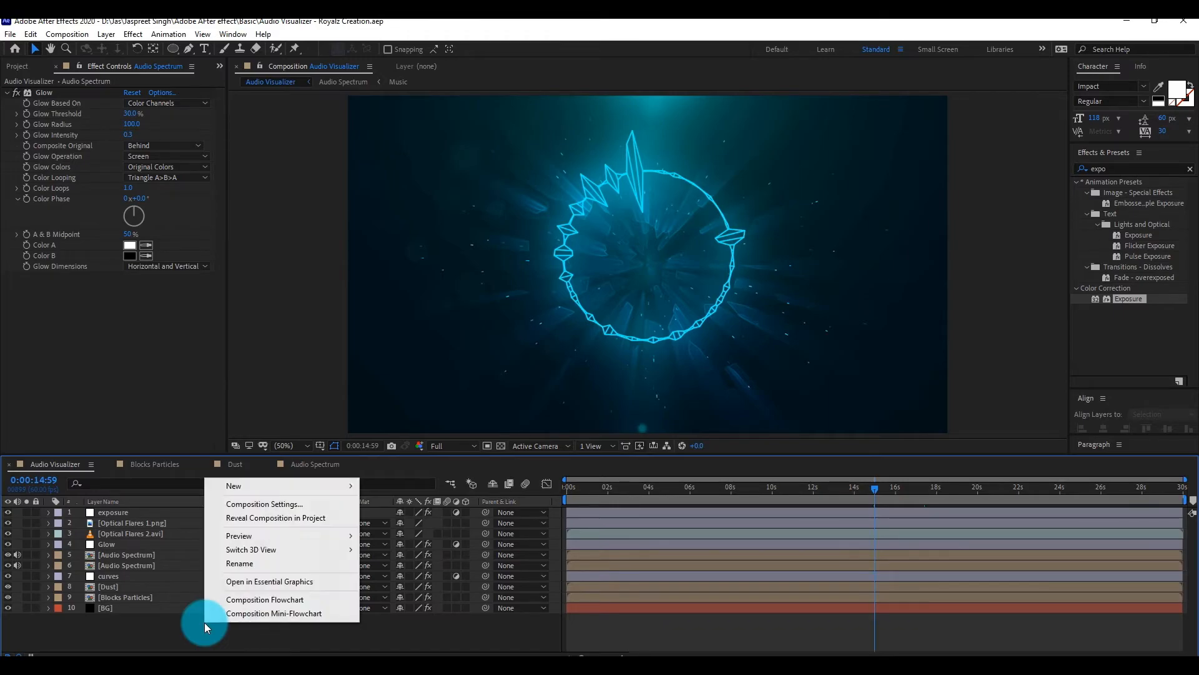
{"action": "mouse_move", "coordinate": [257, 484]}
{"action": "left_click", "coordinate": [462, 520]}
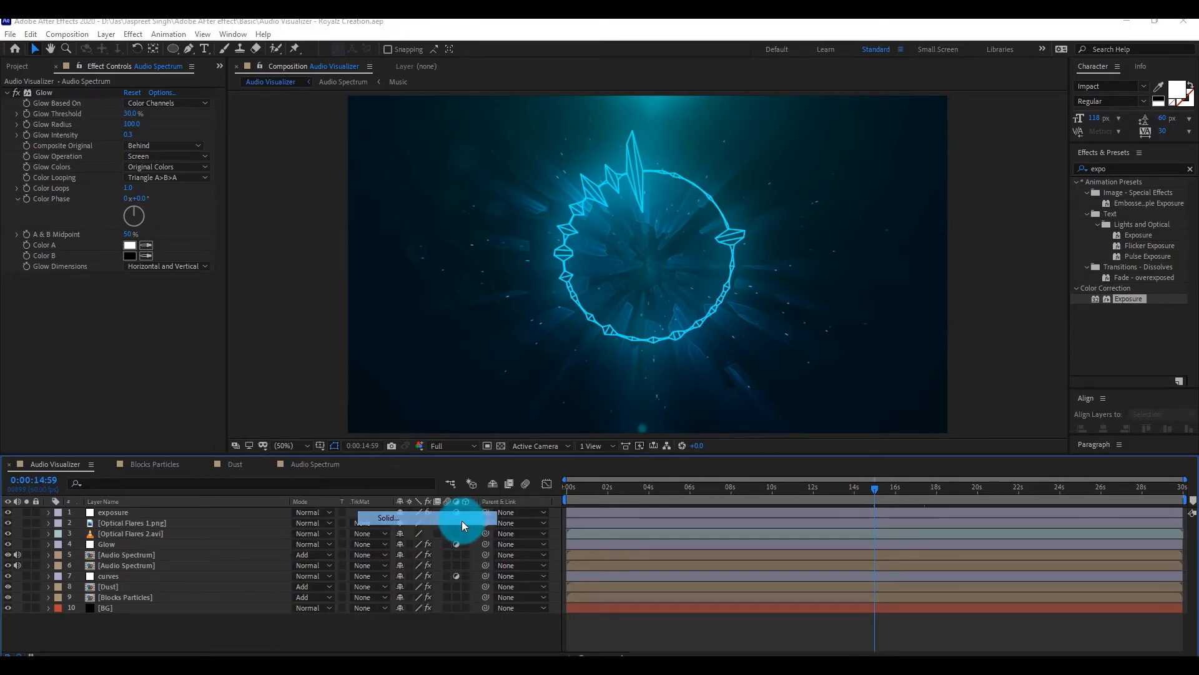
{"action": "left_click", "coordinate": [894, 420]}
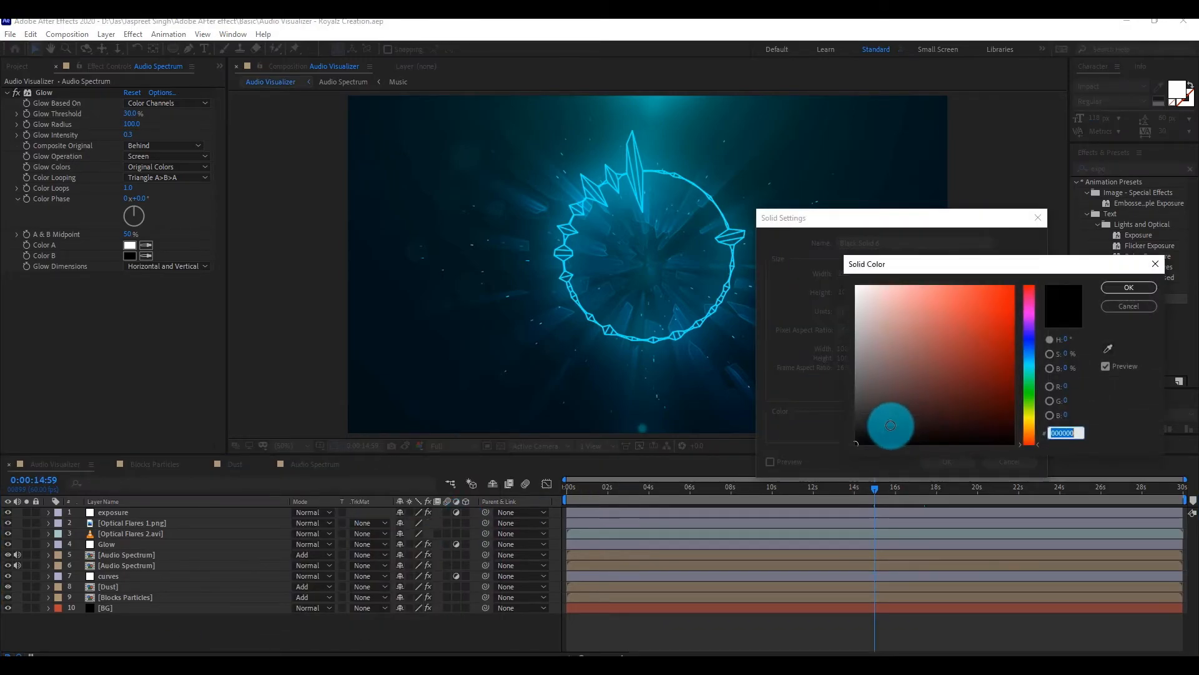
{"action": "left_click", "coordinate": [1125, 287]}
{"action": "left_click", "coordinate": [948, 459]}
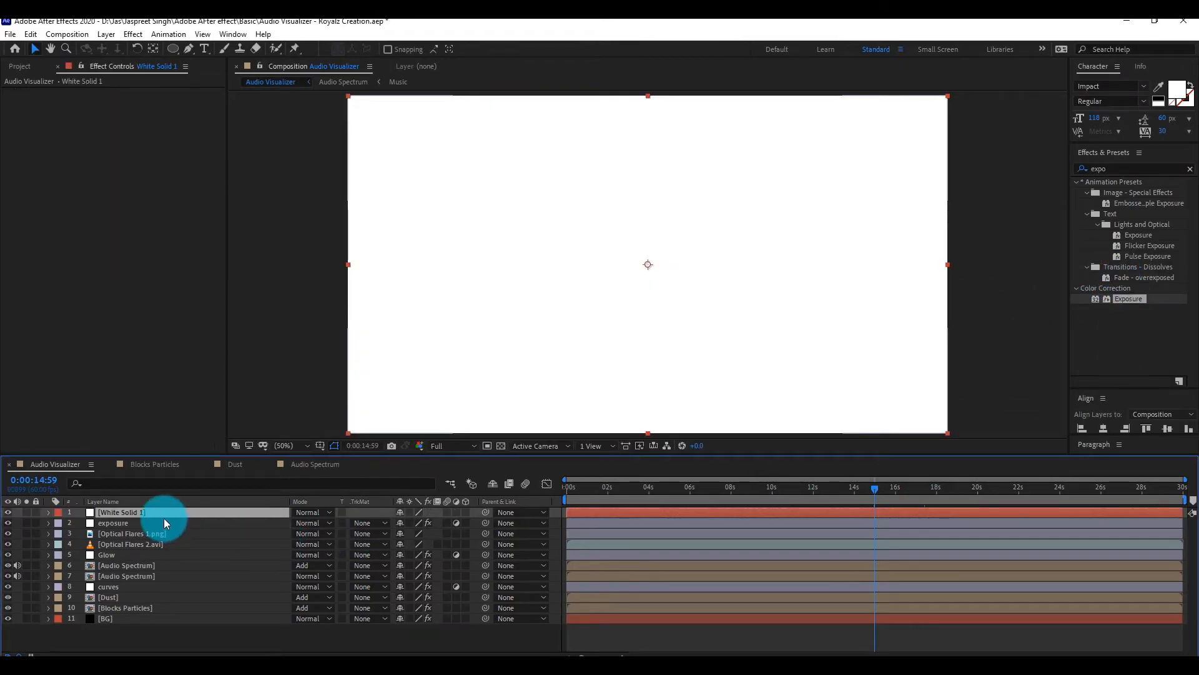
- Find the Beam effect and apply it to the white solid
{"action": "left_click_drag", "start_coordinate": [1112, 170], "coordinate": [1076, 169]}
{"action": "type", "text": "b"}
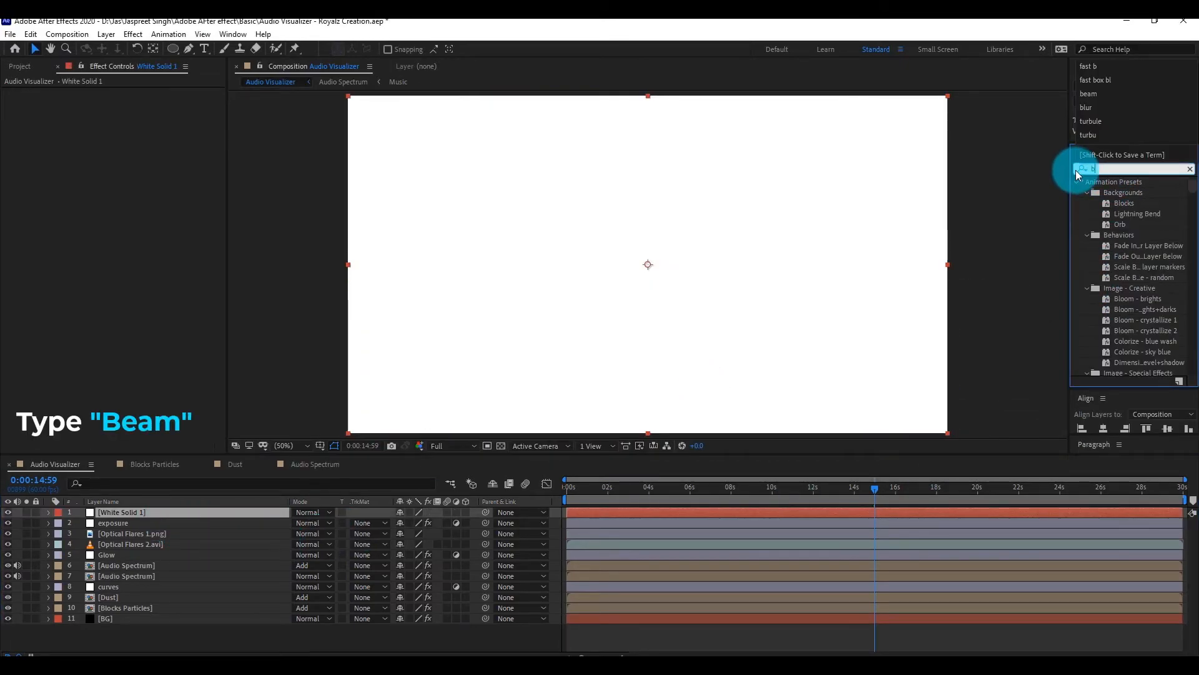
{"action": "type", "text": "ea"}
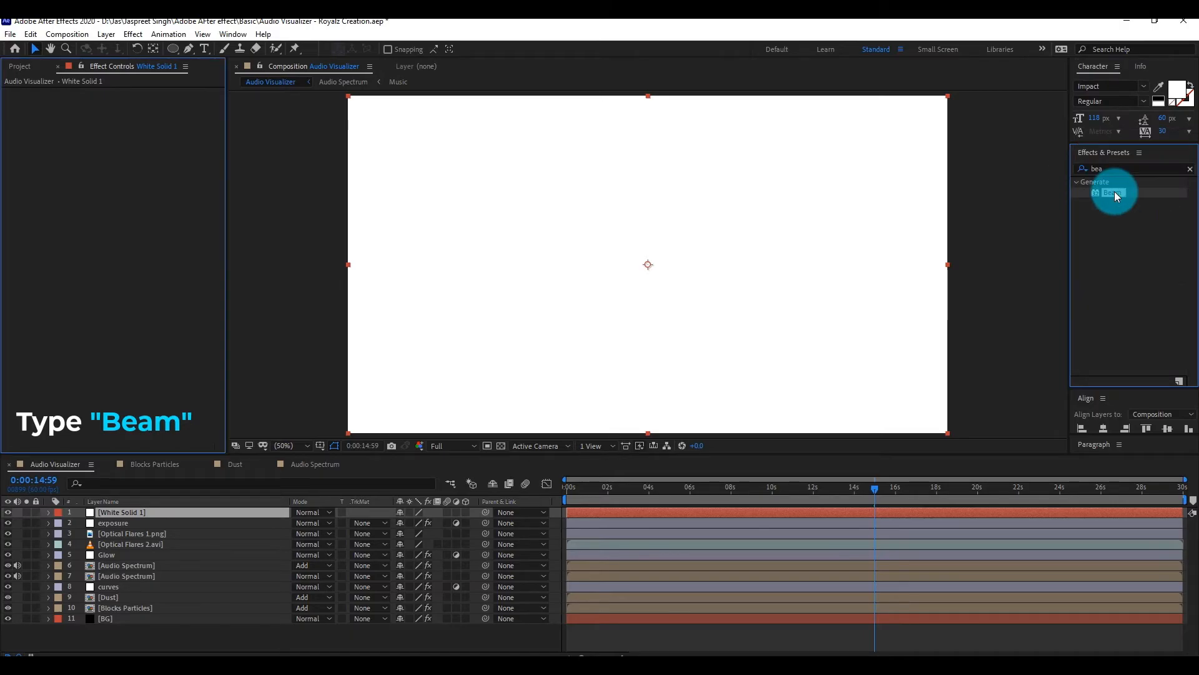
{"action": "double_click", "coordinate": [1115, 192]}
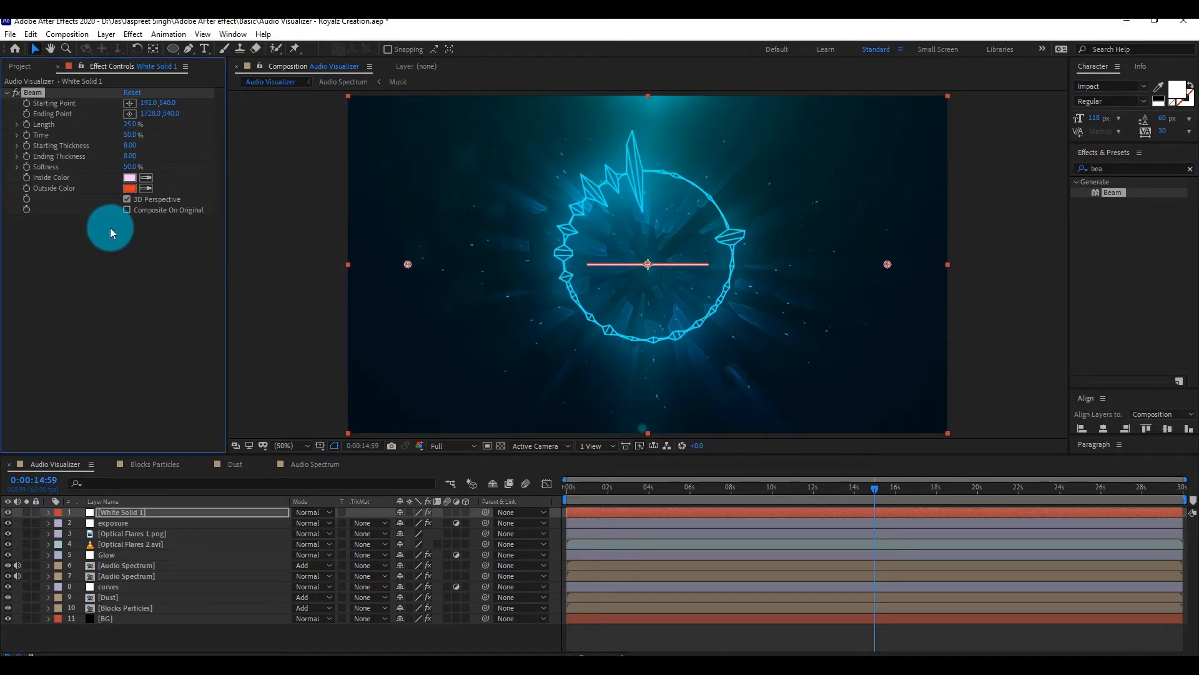
- Set both the inside and outside colors of the Beam to white
{"action": "left_click", "coordinate": [129, 178]}
{"action": "left_click_drag", "start_coordinate": [995, 371], "coordinate": [837, 294]}
{"action": "key", "text": "Return"}
{"action": "left_click", "coordinate": [130, 188]}
{"action": "left_click_drag", "start_coordinate": [921, 316], "coordinate": [804, 300]}
{"action": "key", "text": "Return"}
- Place a horizontal guide near the frame's lower edge and set the Beam's starting point at about 89, 970 and ending point at about 1843, 970
{"action": "key", "text": "ctrl+r"}
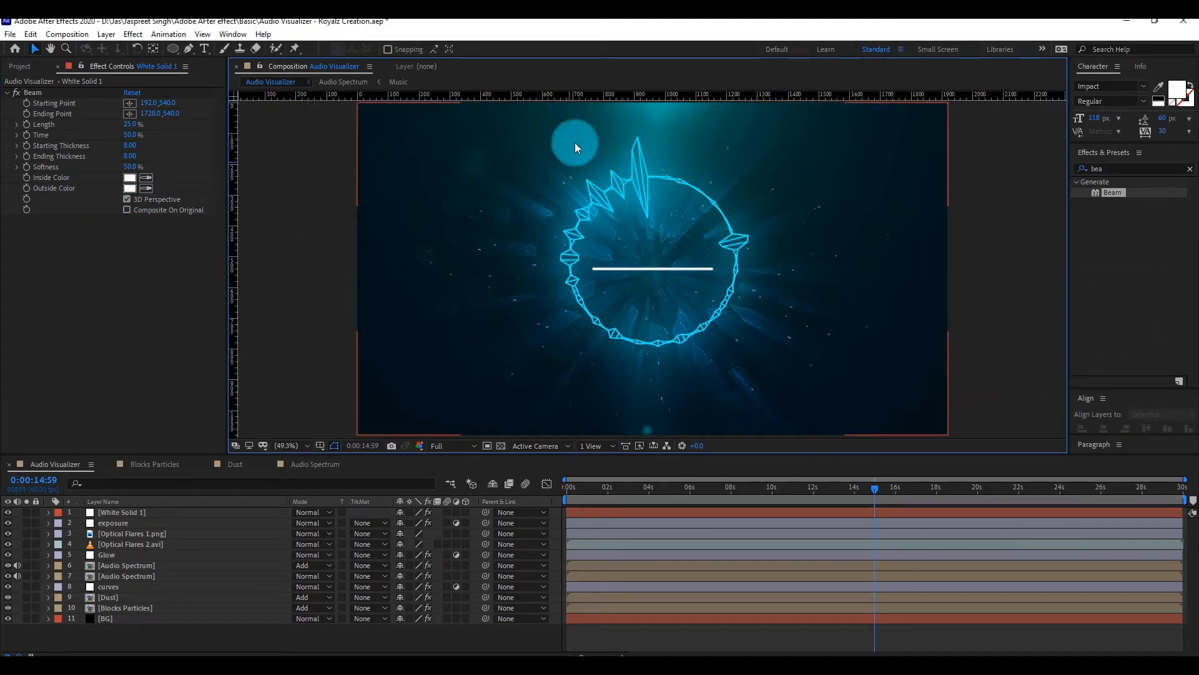
{"action": "left_click_drag", "start_coordinate": [616, 95], "coordinate": [672, 401]}
{"action": "left_click", "coordinate": [128, 103]}
{"action": "left_click", "coordinate": [384, 400]}
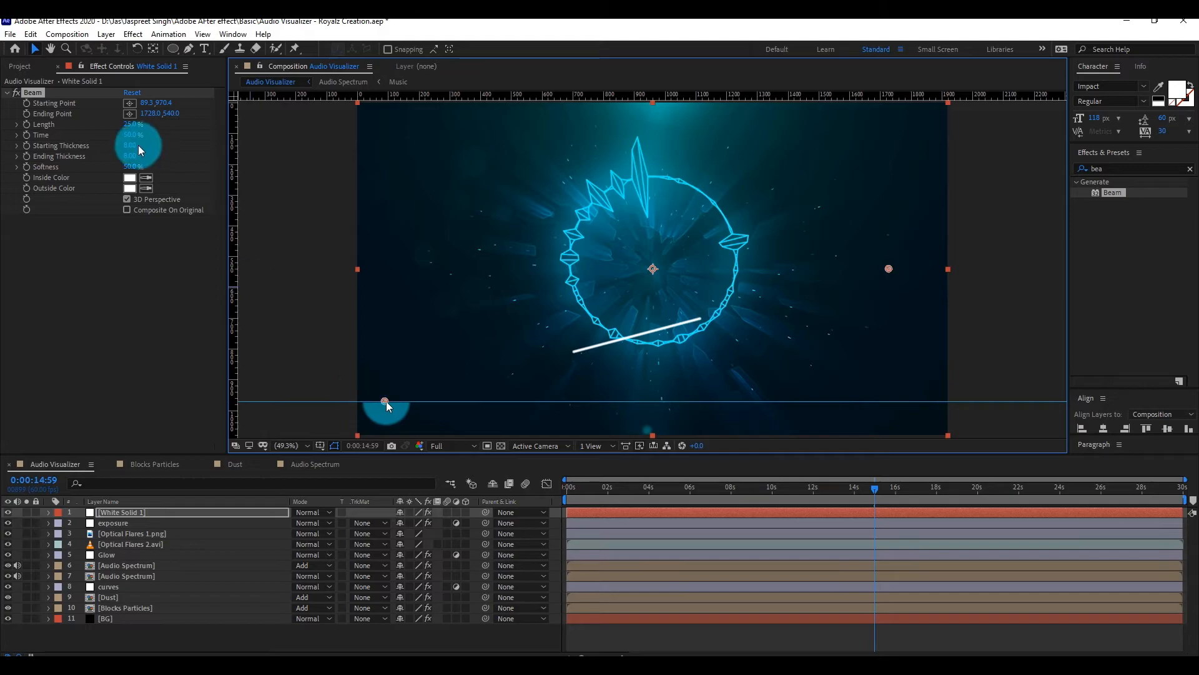
{"action": "left_click", "coordinate": [129, 113]}
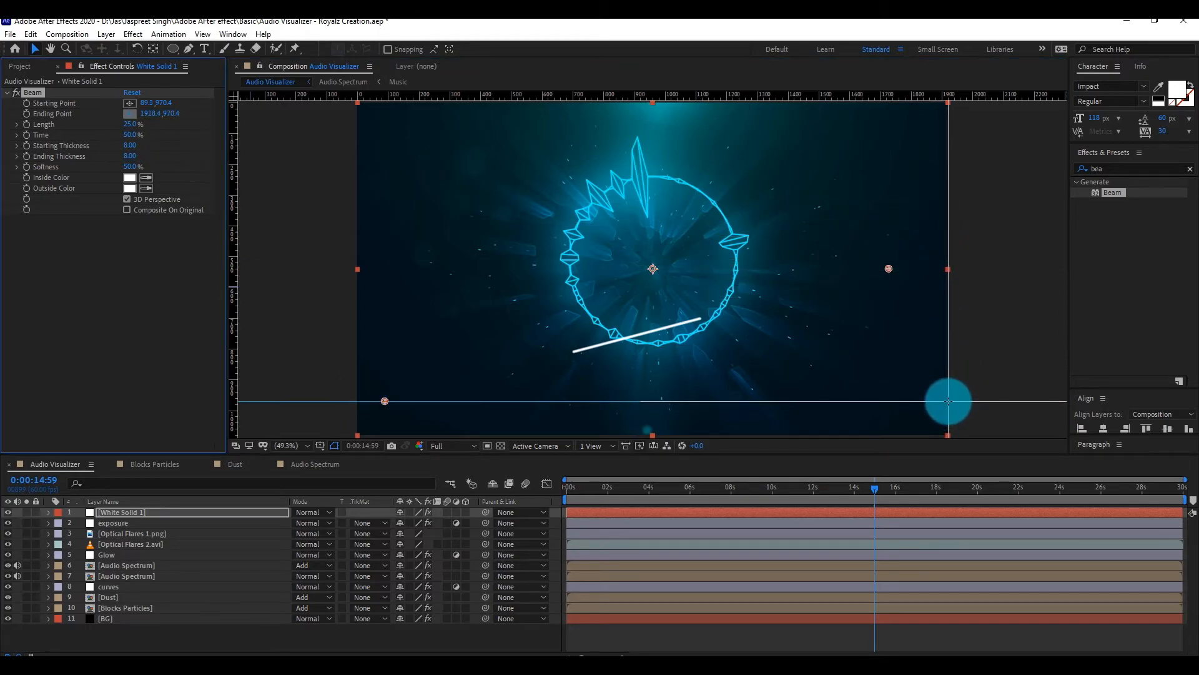
{"action": "left_click", "coordinate": [925, 401]}
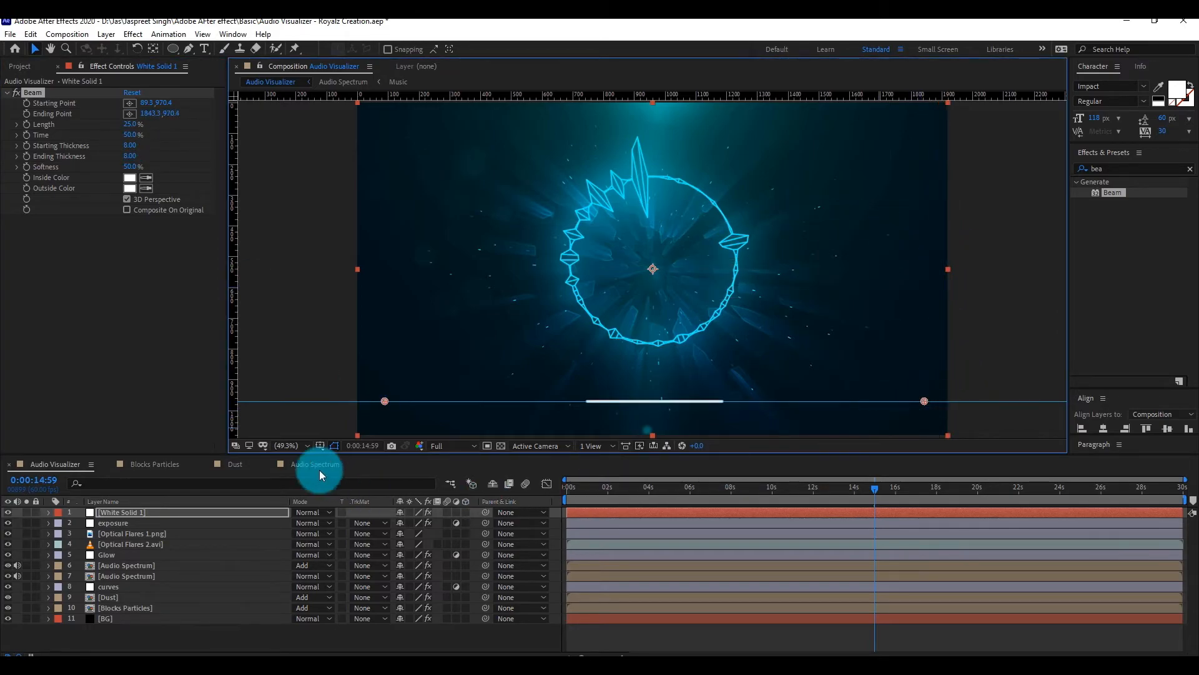
- Set the Beam's starting and ending thickness to 5 and its length to 100%
{"action": "left_click", "coordinate": [135, 154]}
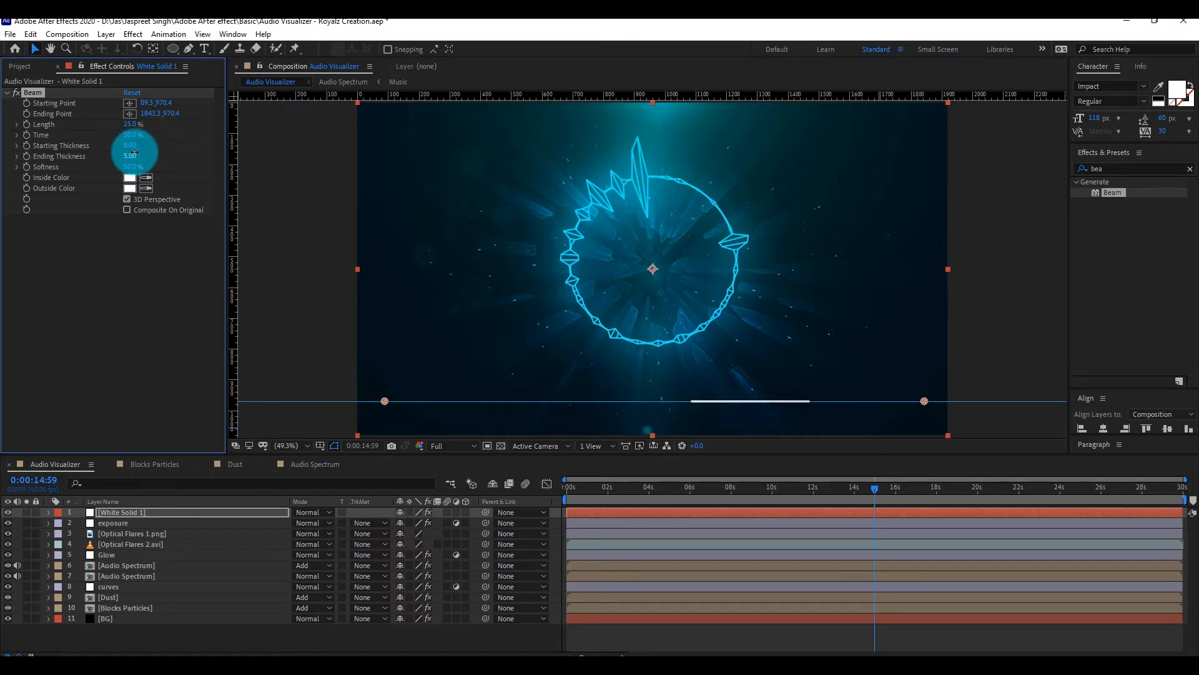
{"action": "left_click_drag", "start_coordinate": [128, 125], "coordinate": [211, 133]}
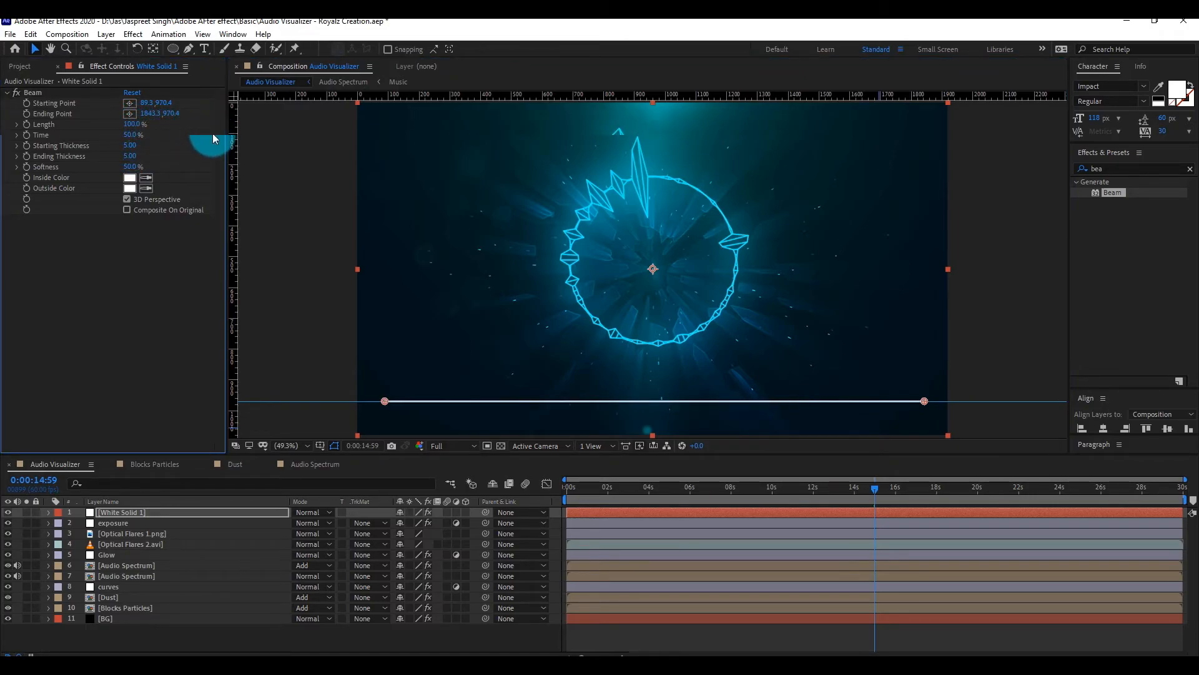
- Return to the start of the timeline and set the white solid's opacity to 16%
{"action": "key", "text": "Home"}
{"action": "left_click", "coordinate": [193, 514]}
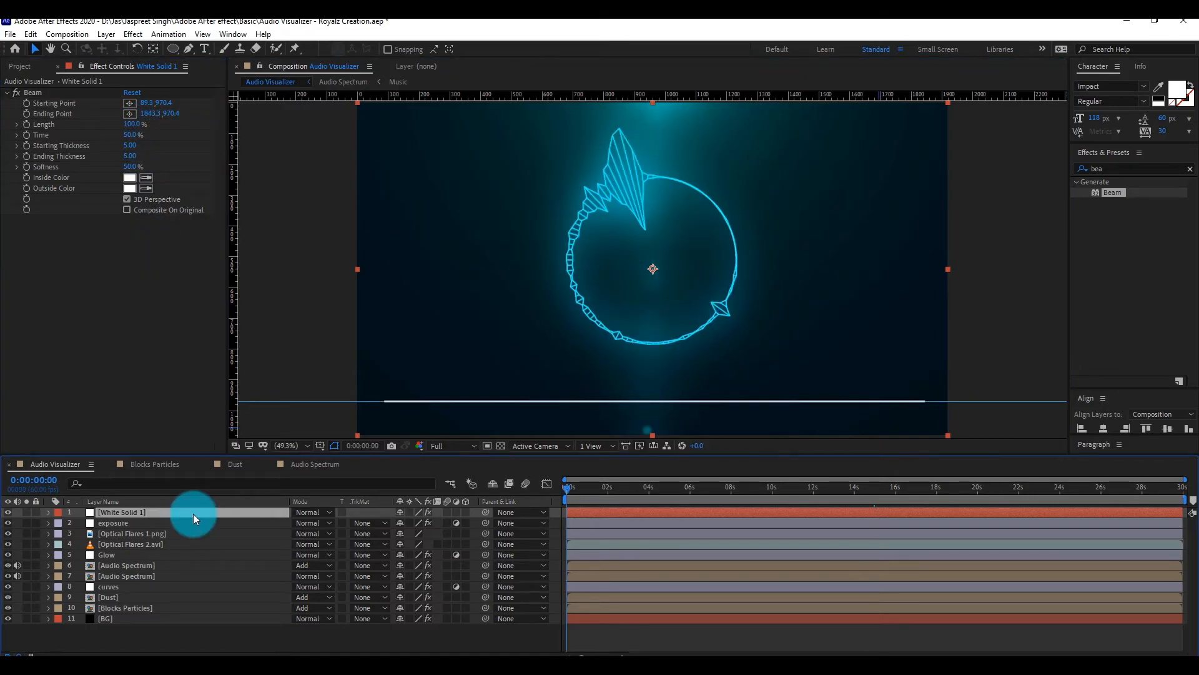
{"action": "key", "text": "t"}
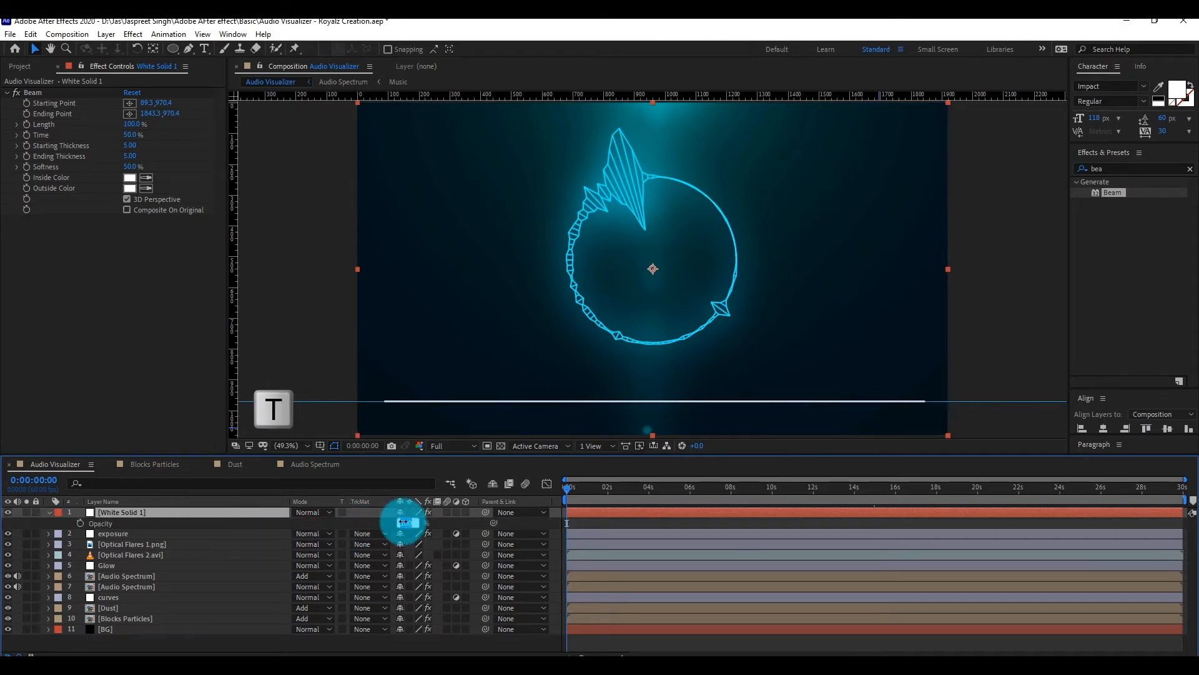
{"action": "key", "text": "Return"}
- With no layer selected, draw a circle about 20 px wide with the Ellipse tool at the beam's left end
{"action": "left_click", "coordinate": [419, 643]}
{"action": "left_click", "coordinate": [174, 52]}
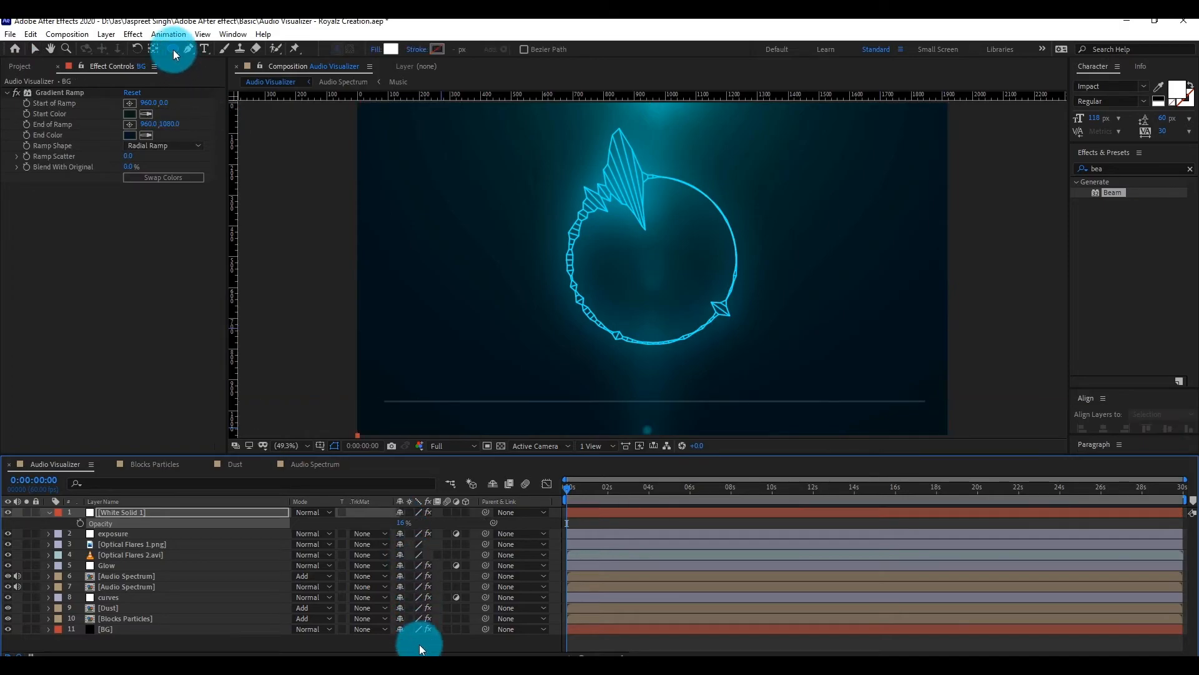
{"action": "scroll", "coordinate": [381, 415], "scroll_direction": "up", "scroll_amount": 7}
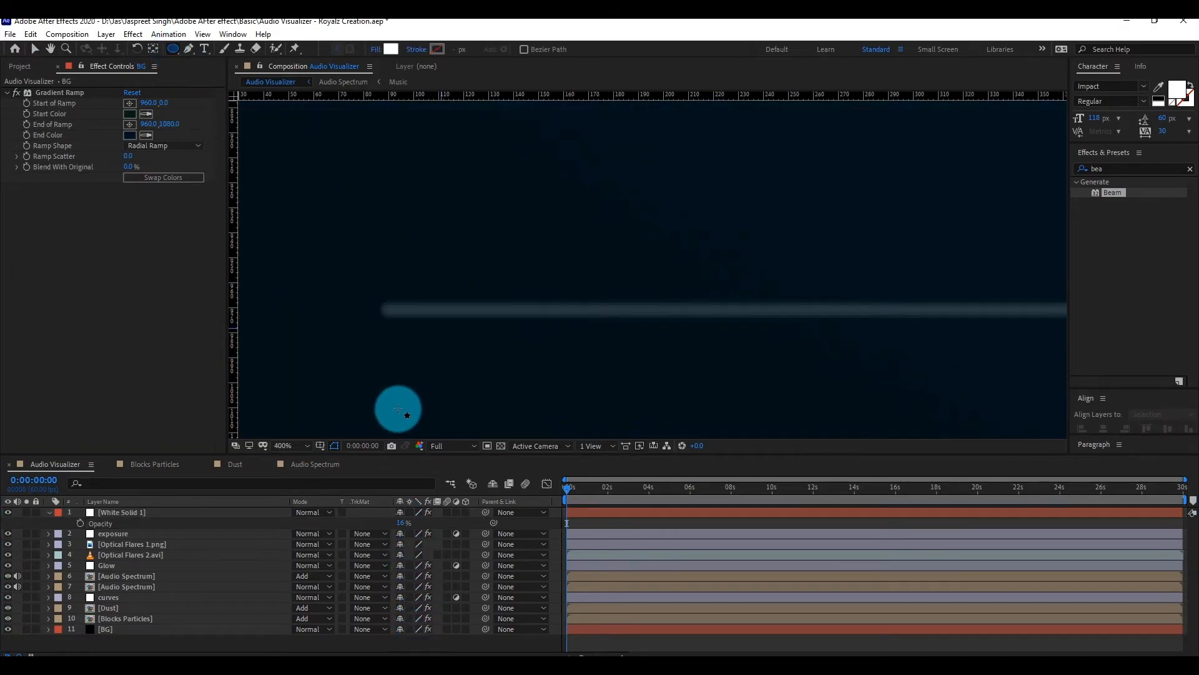
{"action": "left_click_drag", "start_coordinate": [378, 278], "coordinate": [432, 332]}
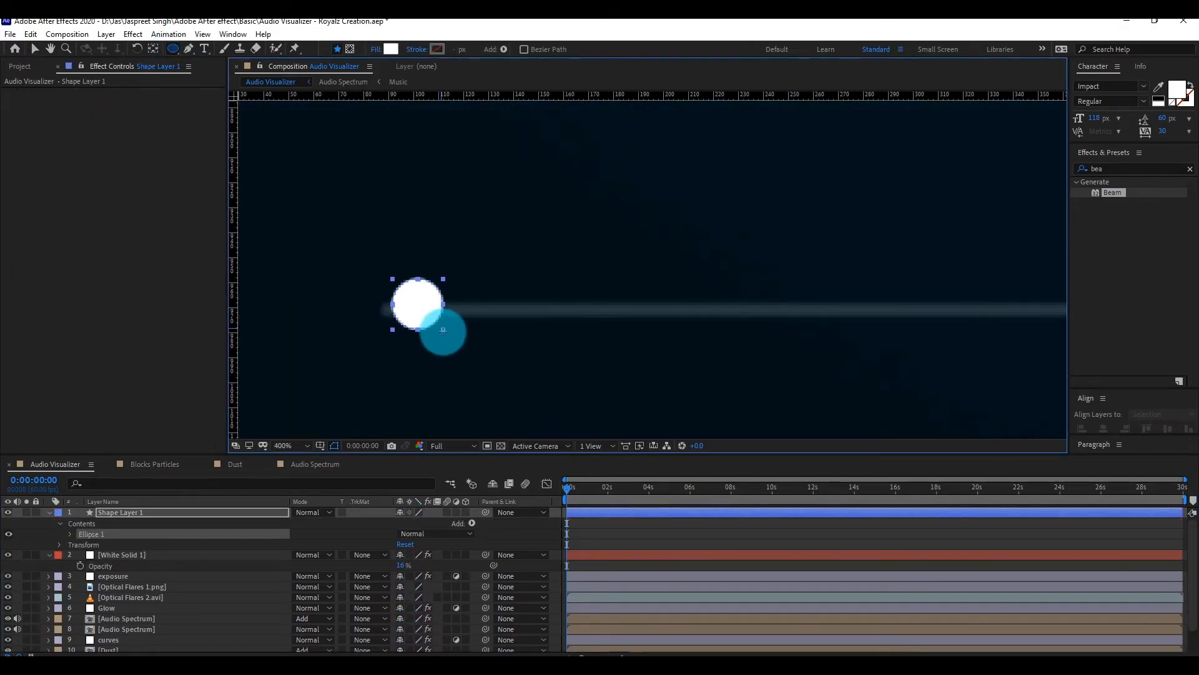
- Apply the Fill effect to the circle's shape layer, change its color to bright blue, and fit the composition in the viewer
{"action": "left_click", "coordinate": [1124, 172]}
{"action": "type", "text": "fill"}
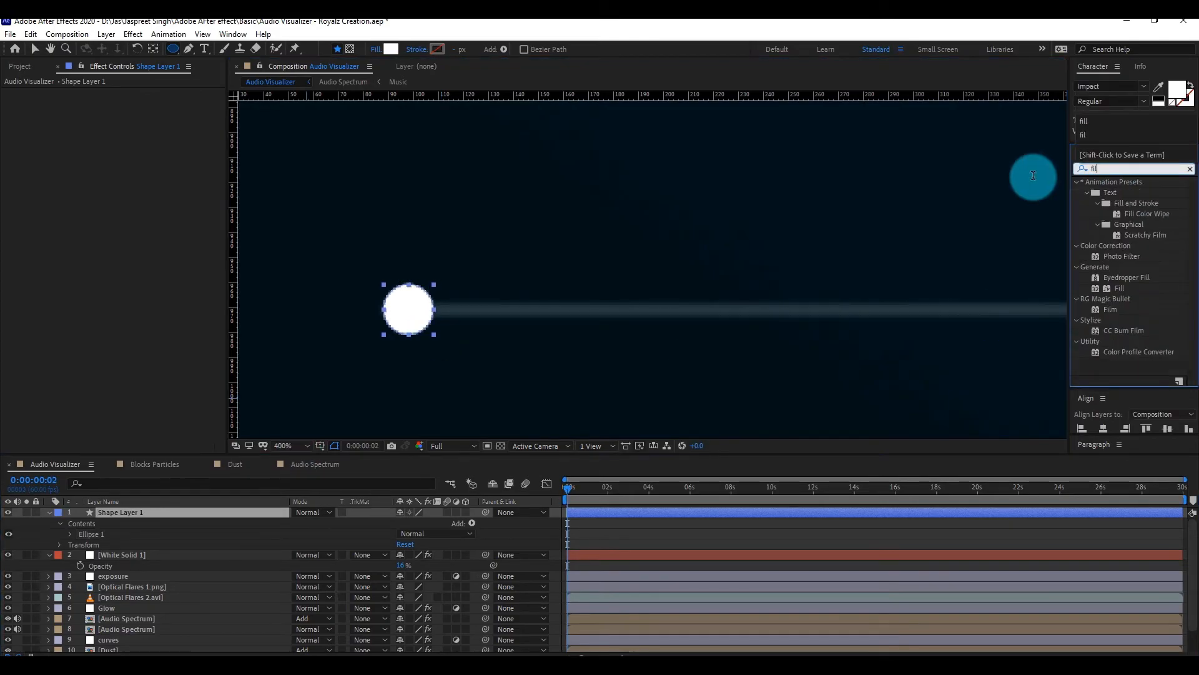
{"action": "double_click", "coordinate": [1119, 246]}
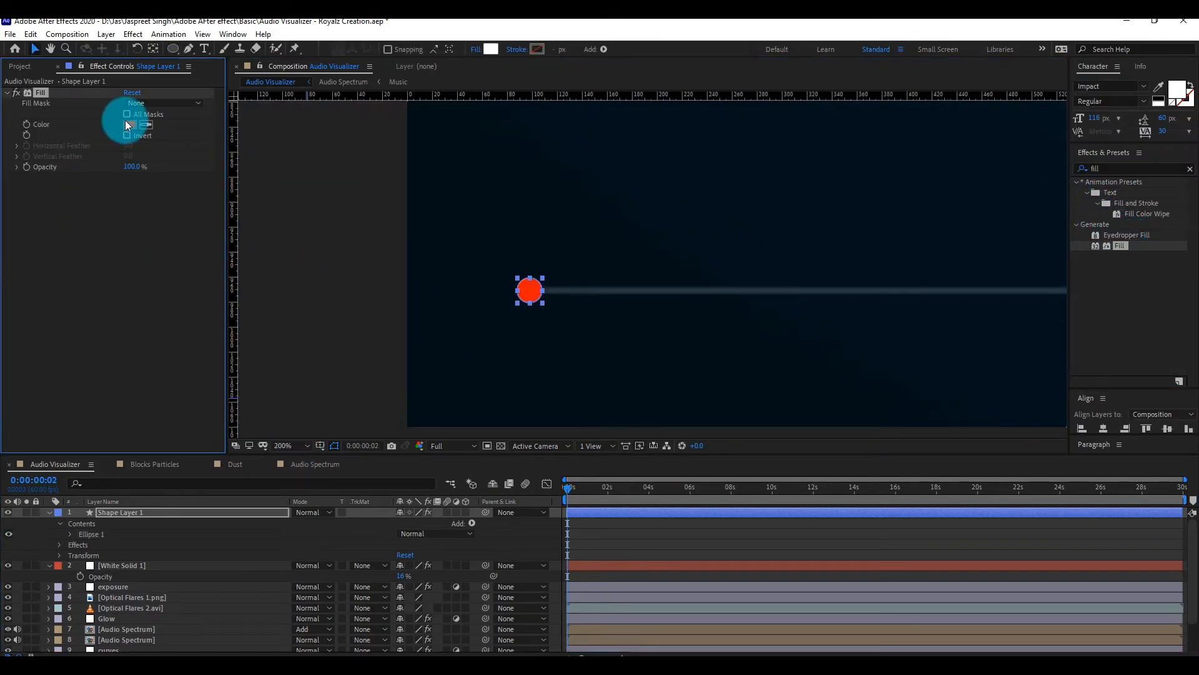
{"action": "left_click", "coordinate": [129, 125]}
{"action": "left_click_drag", "start_coordinate": [1031, 377], "coordinate": [1031, 358]}
{"action": "left_click", "coordinate": [1124, 288]}
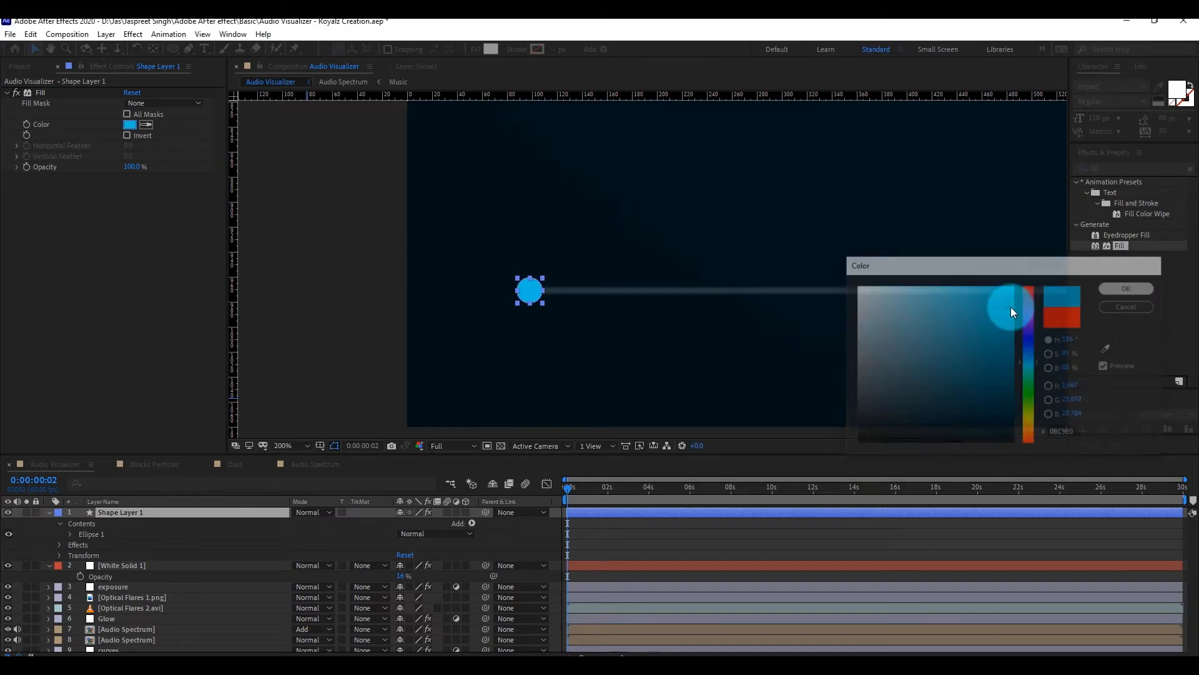
{"action": "left_click", "coordinate": [291, 441]}
{"action": "left_click", "coordinate": [313, 223]}
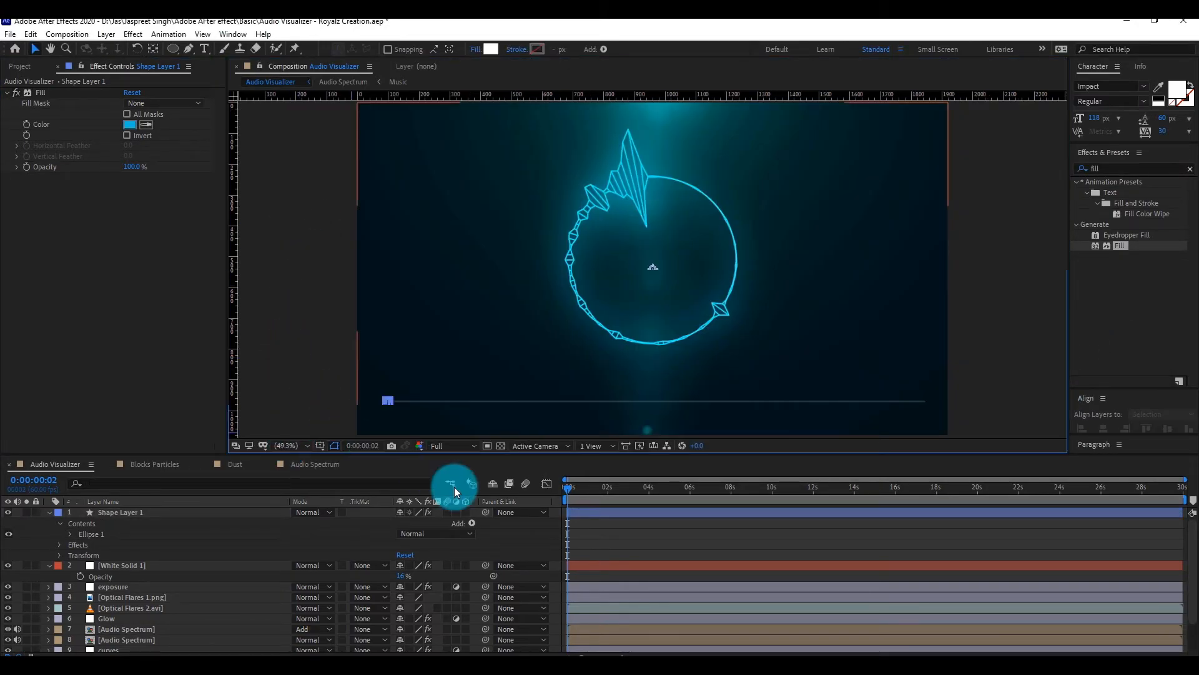
- Reveal the circle shape layer's Position and set a keyframe for it at the start of the timeline
{"action": "left_click", "coordinate": [125, 512]}
{"action": "key", "text": "p"}
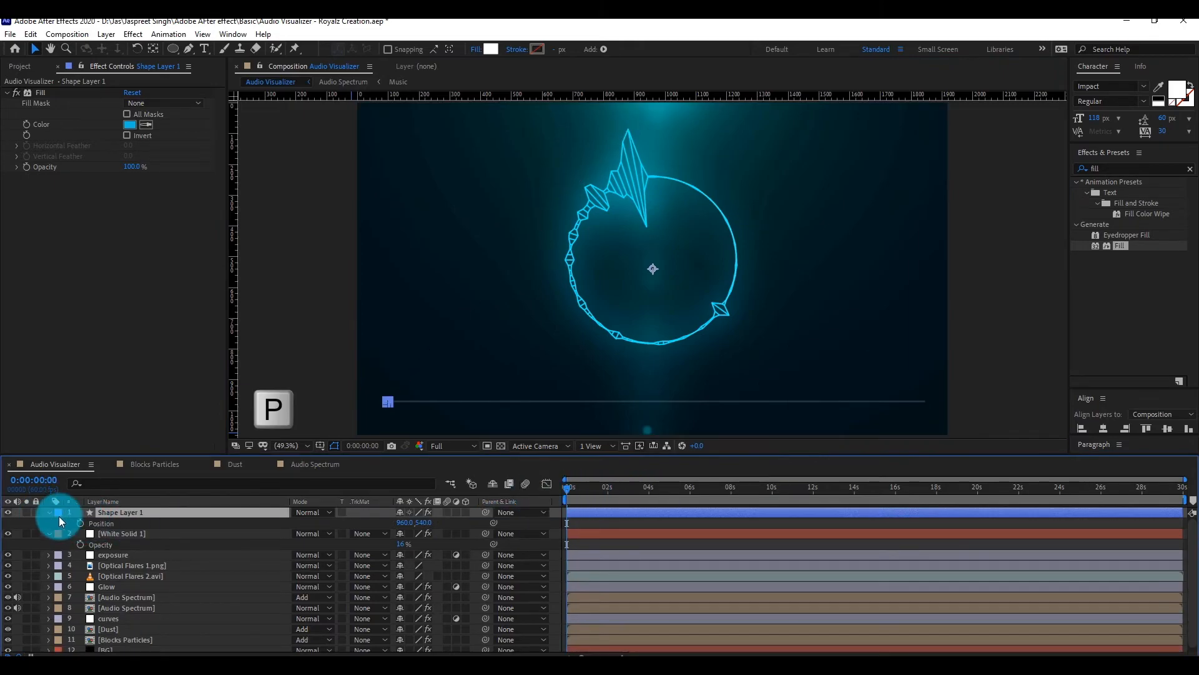
{"action": "left_click", "coordinate": [79, 523]}
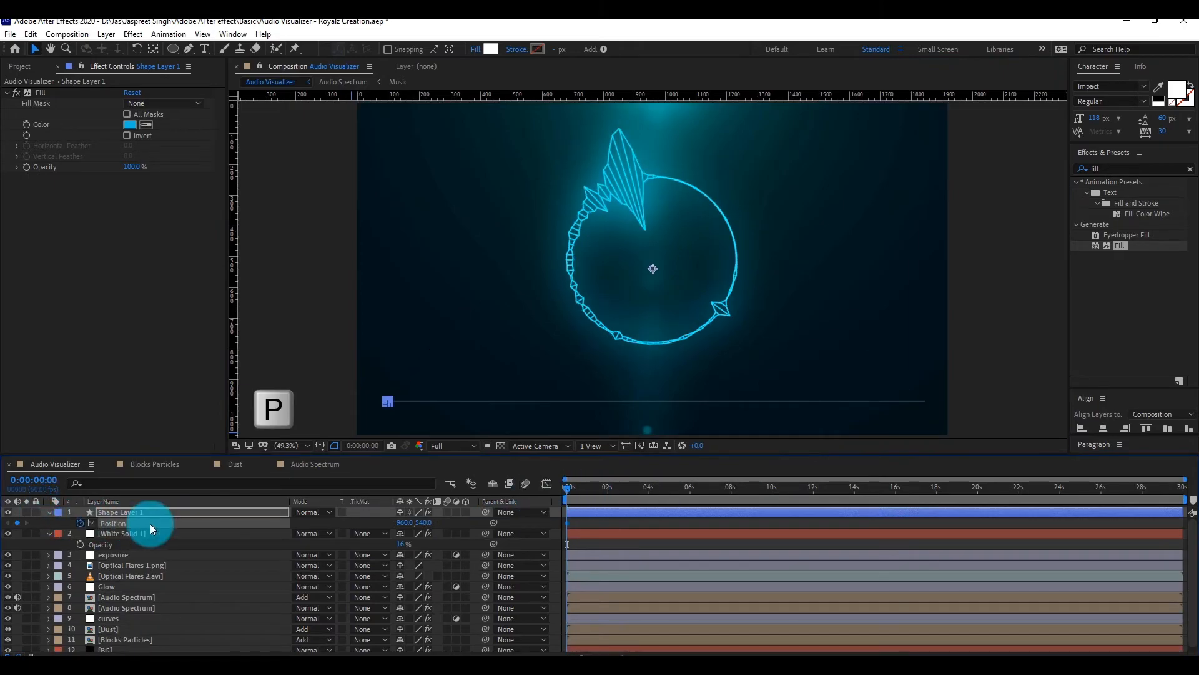
{"action": "left_click", "coordinate": [591, 521]}
- At 0:00:29:59, set the circle's X position to 2700 so it sits at the beam's right end
{"action": "left_click_drag", "start_coordinate": [575, 496], "coordinate": [1190, 546]}
{"action": "scroll", "coordinate": [940, 425], "scroll_direction": "up", "scroll_amount": 6}
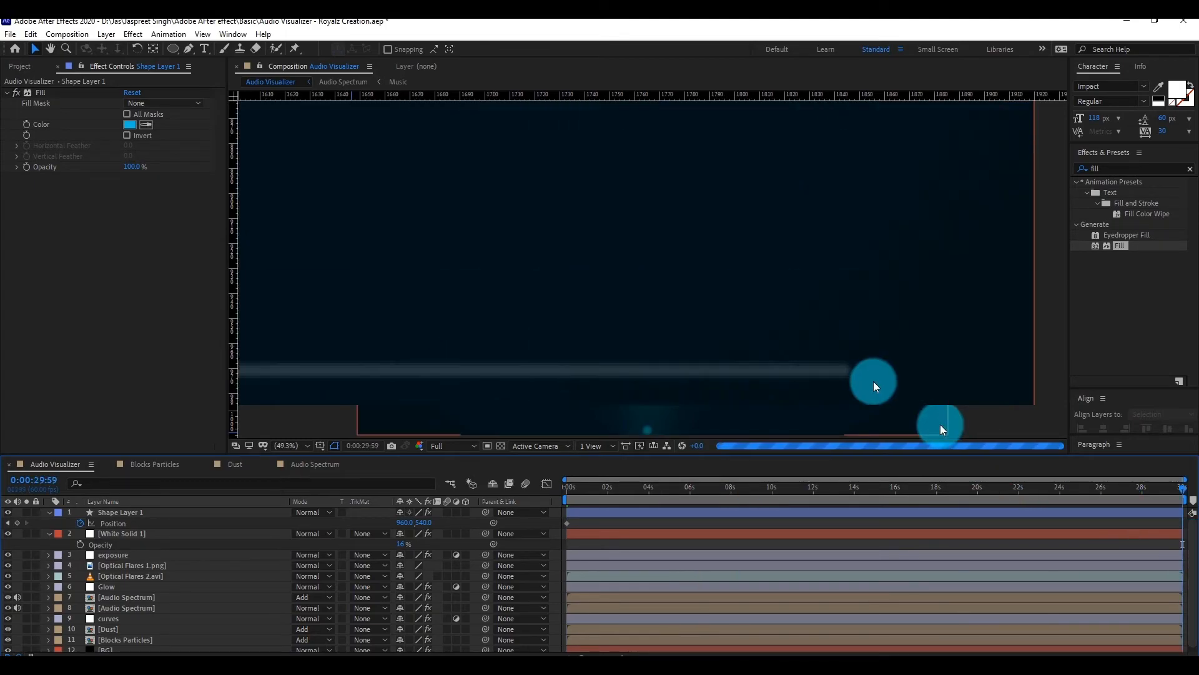
{"action": "key", "text": "comma"}
{"action": "key", "text": "comma"}
{"action": "left_click_drag", "start_coordinate": [409, 522], "coordinate": [502, 523]}
{"action": "left_click_drag", "start_coordinate": [398, 525], "coordinate": [755, 545]}
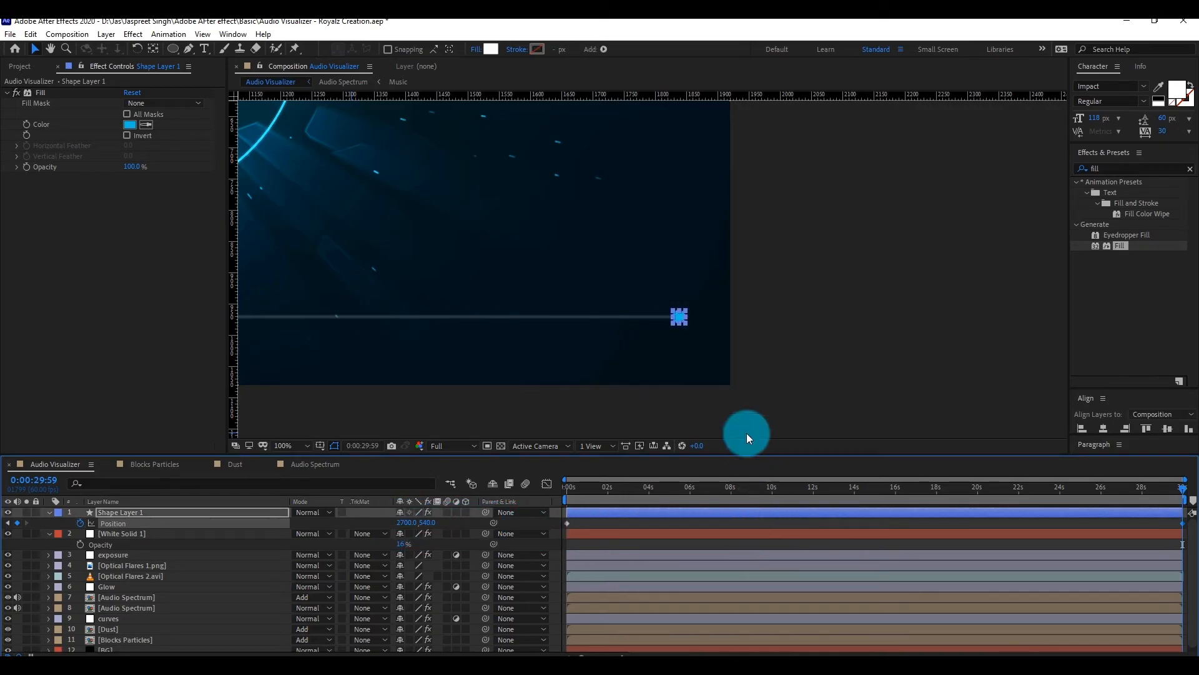
{"action": "scroll", "coordinate": [699, 343], "scroll_direction": "up", "scroll_amount": 2}
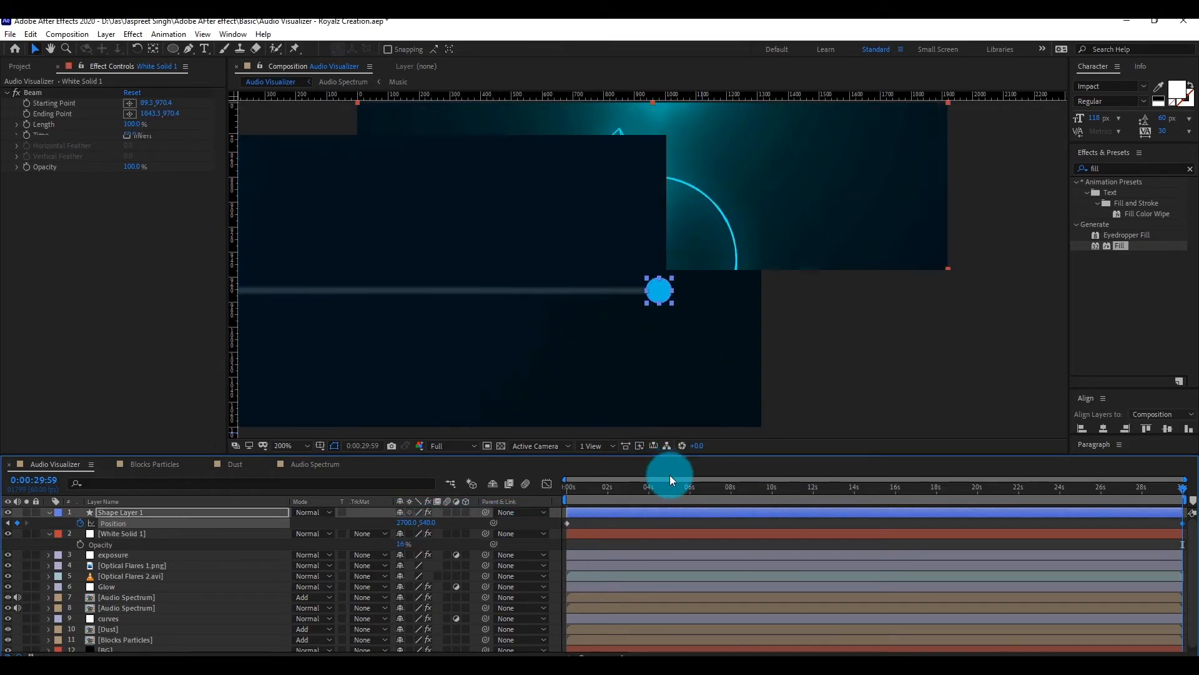
- Duplicate the white beam solid and keyframe the copy's Beam Time at 0% at the start of the timeline
{"action": "left_click", "coordinate": [177, 536]}
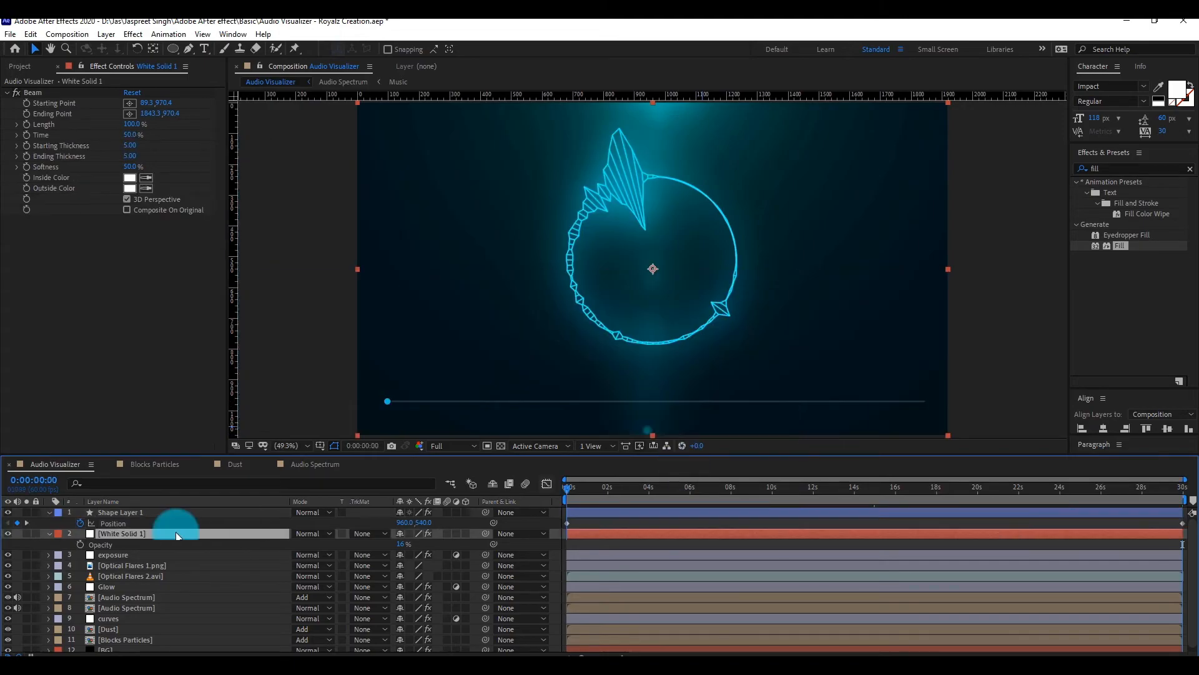
{"action": "key", "text": "ctrl+d"}
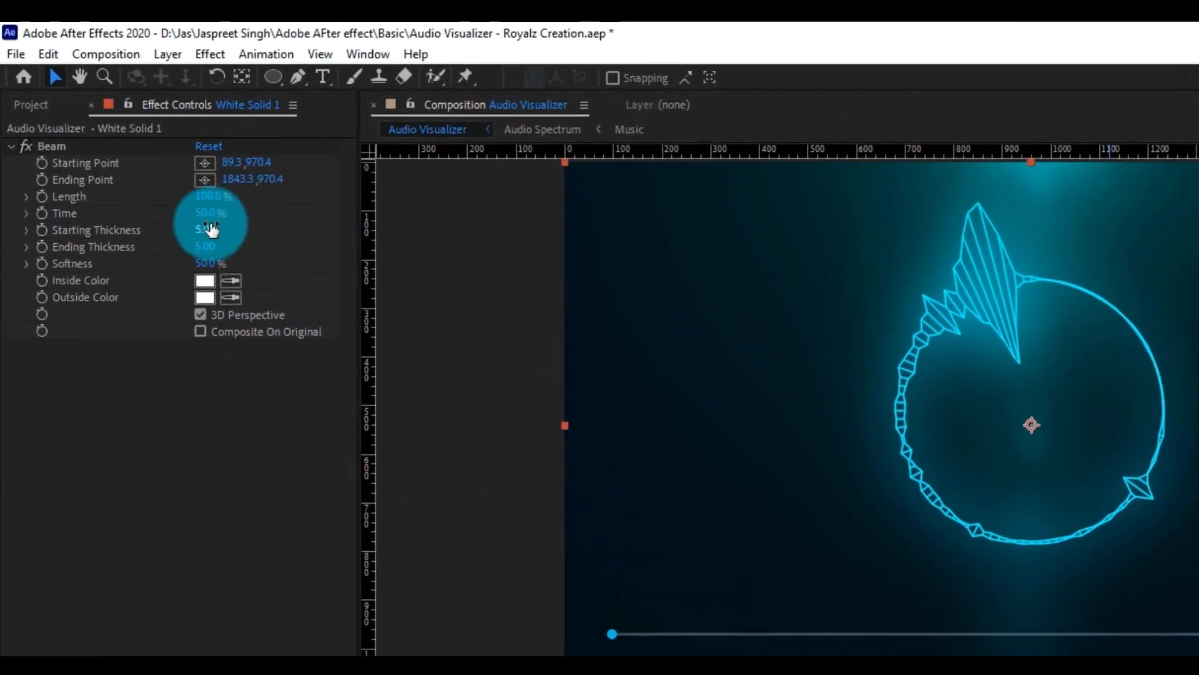
{"action": "left_click", "coordinate": [42, 213]}
{"action": "left_click", "coordinate": [202, 215]}
{"action": "key", "text": "Return"}
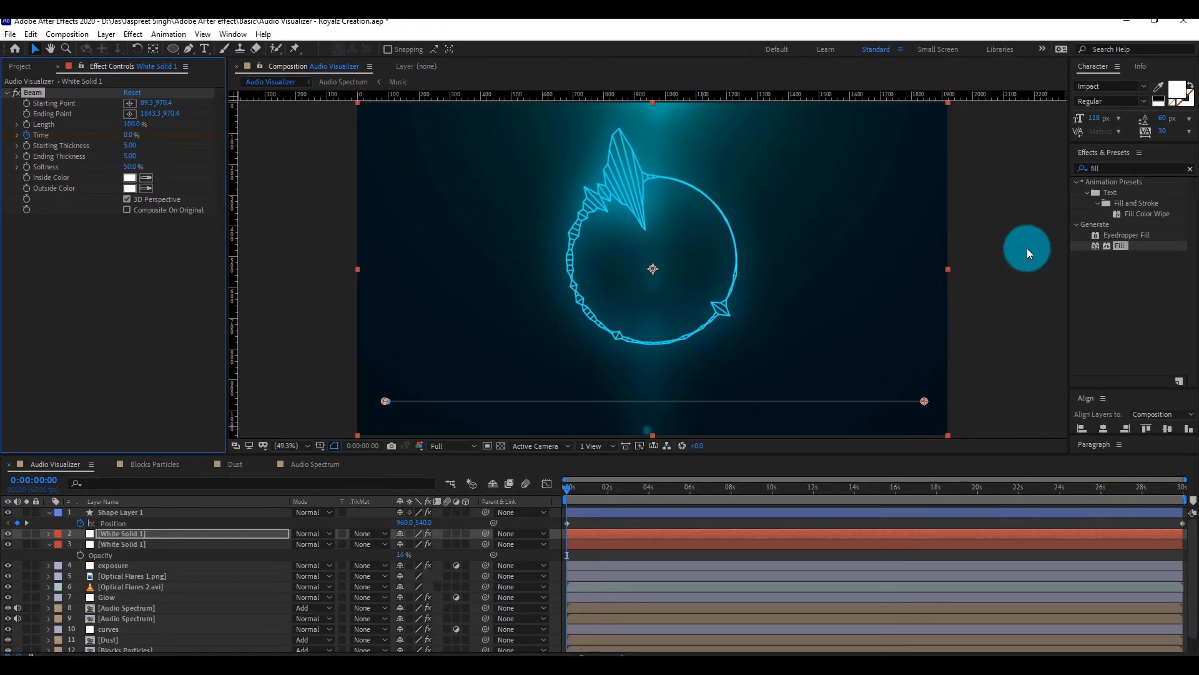
- Apply the Fill effect to the duplicated beam solid and change its color to bright blue
{"action": "left_click", "coordinate": [1091, 170]}
{"action": "double_click", "coordinate": [1115, 246]}
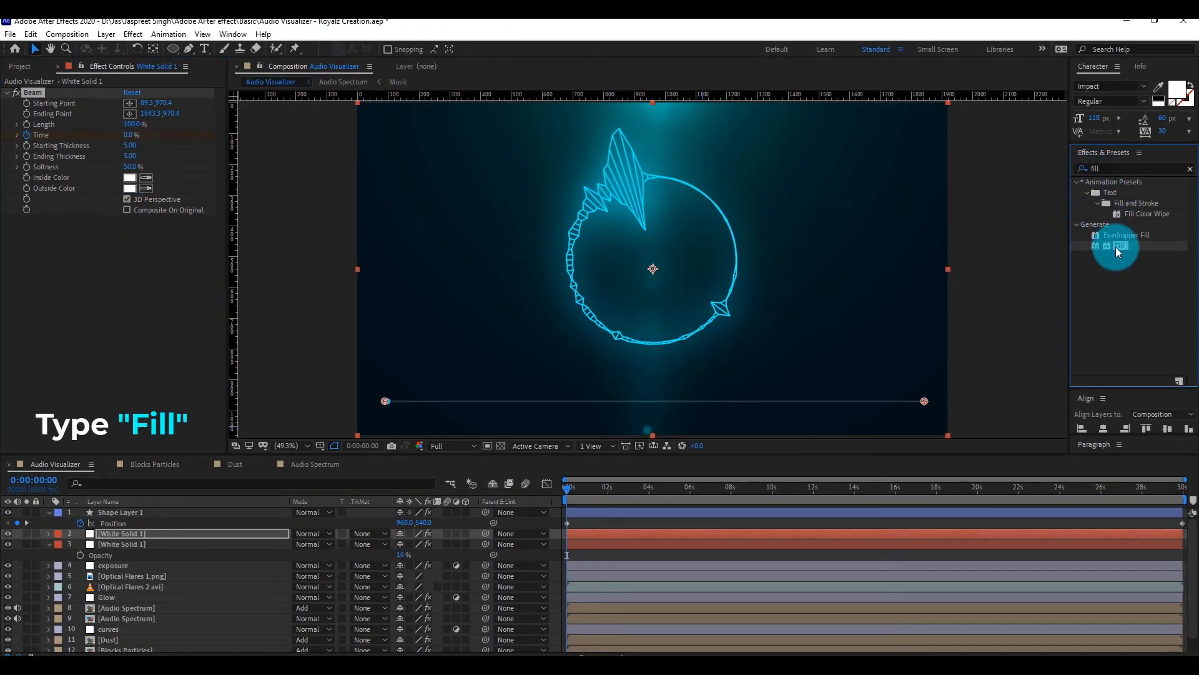
{"action": "left_click", "coordinate": [131, 251]}
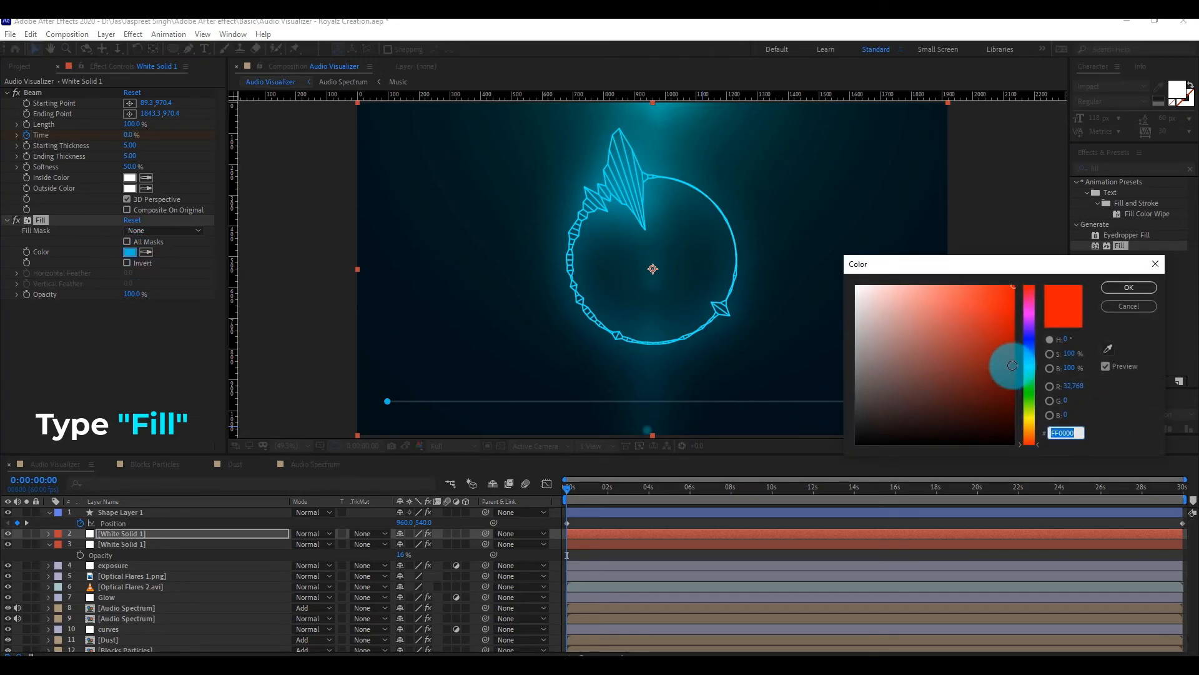
{"action": "left_click", "coordinate": [1028, 362]}
{"action": "left_click", "coordinate": [1006, 304]}
{"action": "left_click", "coordinate": [1128, 288]}
- At 0:00:29:59, set the duplicated solid's Beam Time to 50%
{"action": "left_click_drag", "start_coordinate": [610, 496], "coordinate": [1157, 493]}
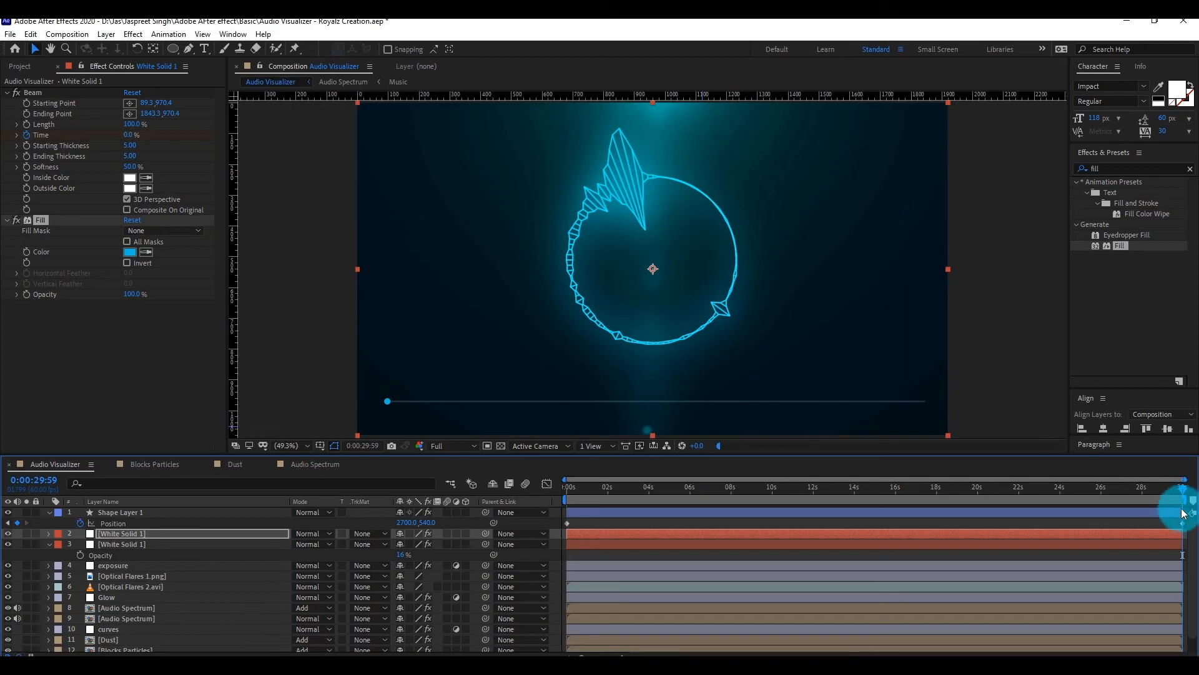
{"action": "left_click", "coordinate": [128, 134]}
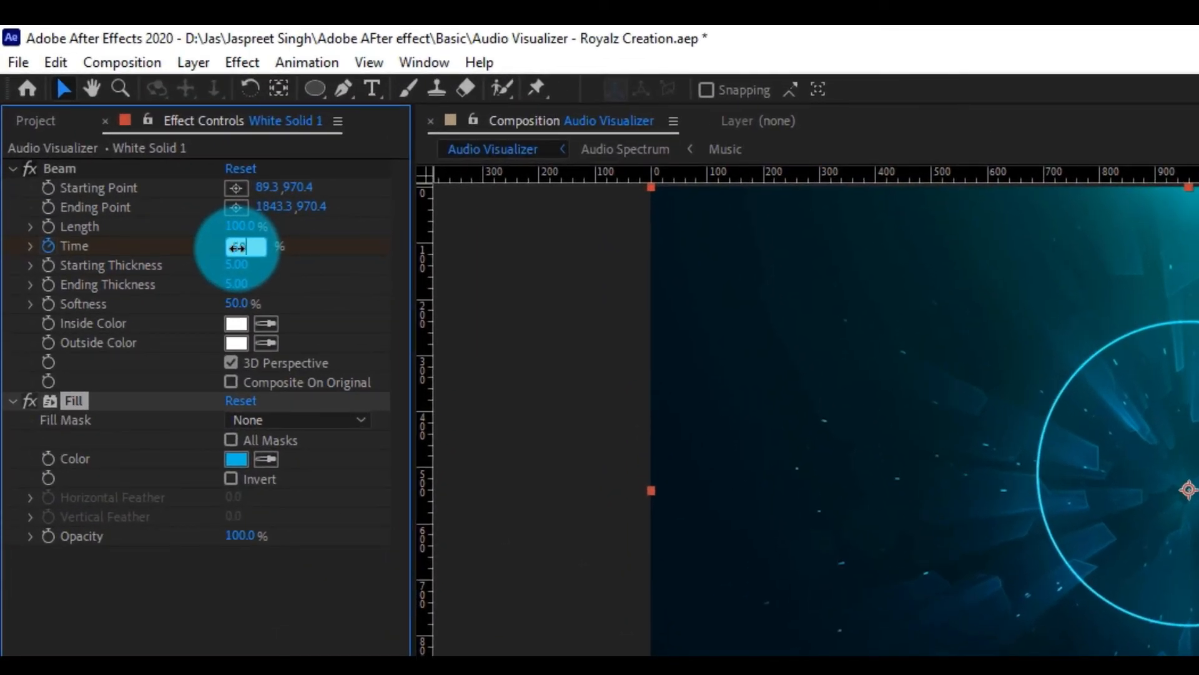
{"action": "type", "text": "50"}
{"action": "key", "text": "Return"}
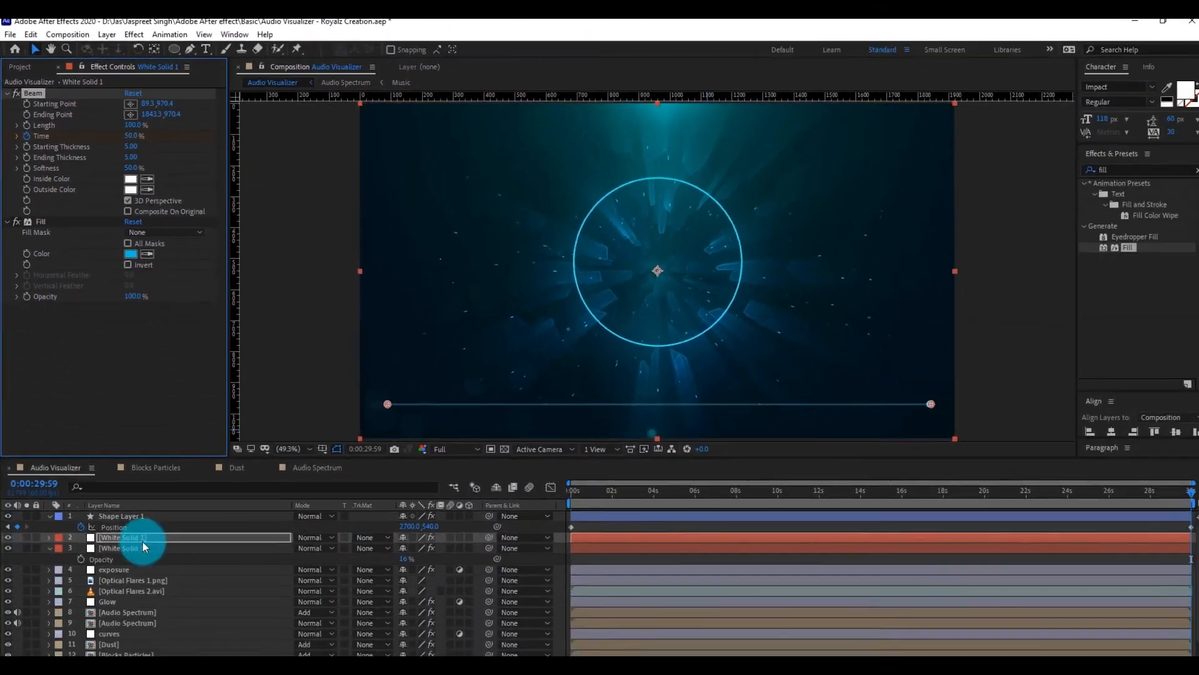
- Show the duplicated beam solid's keyframes and opacity, and raise its opacity above that of the original beam
{"action": "key", "text": "u"}
{"action": "left_click", "coordinate": [188, 537]}
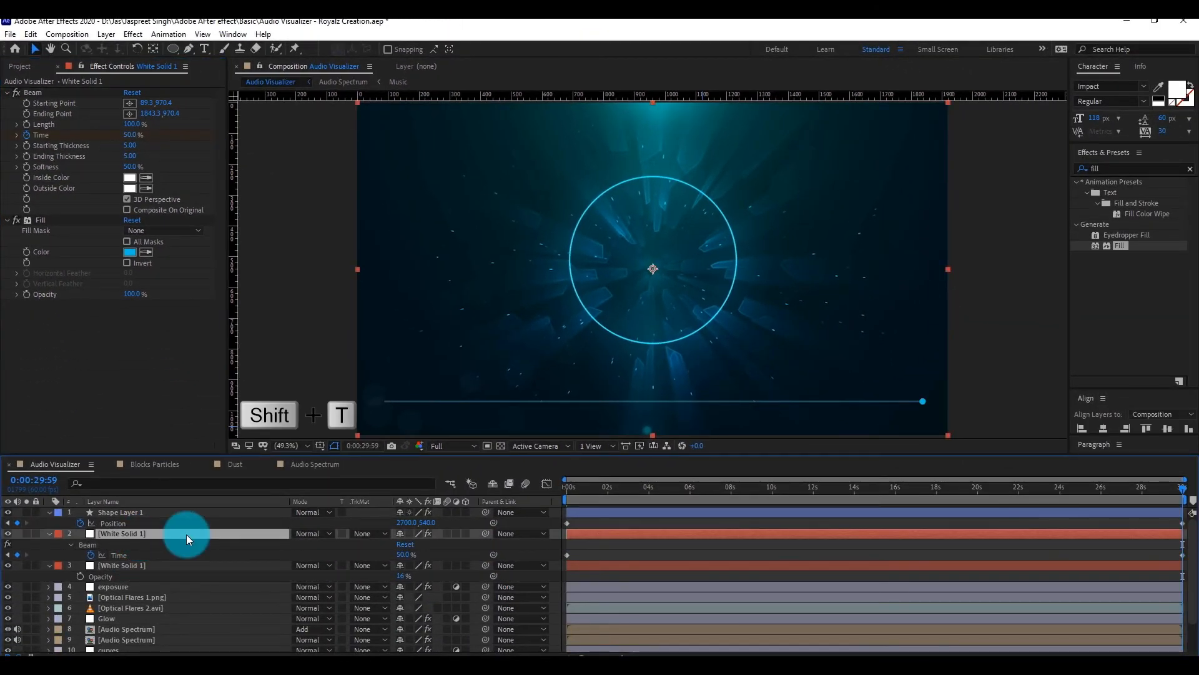
{"action": "key", "text": "shift+t"}
{"action": "left_click_drag", "start_coordinate": [400, 570], "coordinate": [425, 562]}
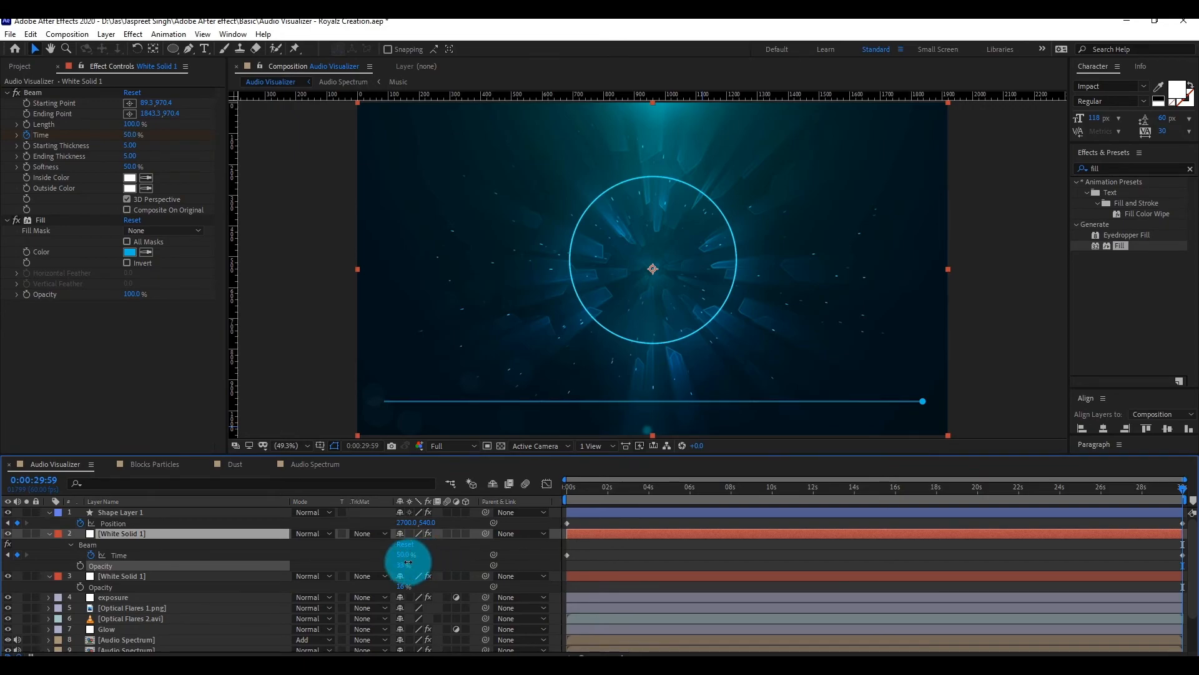
{"action": "left_click", "coordinate": [831, 285]}
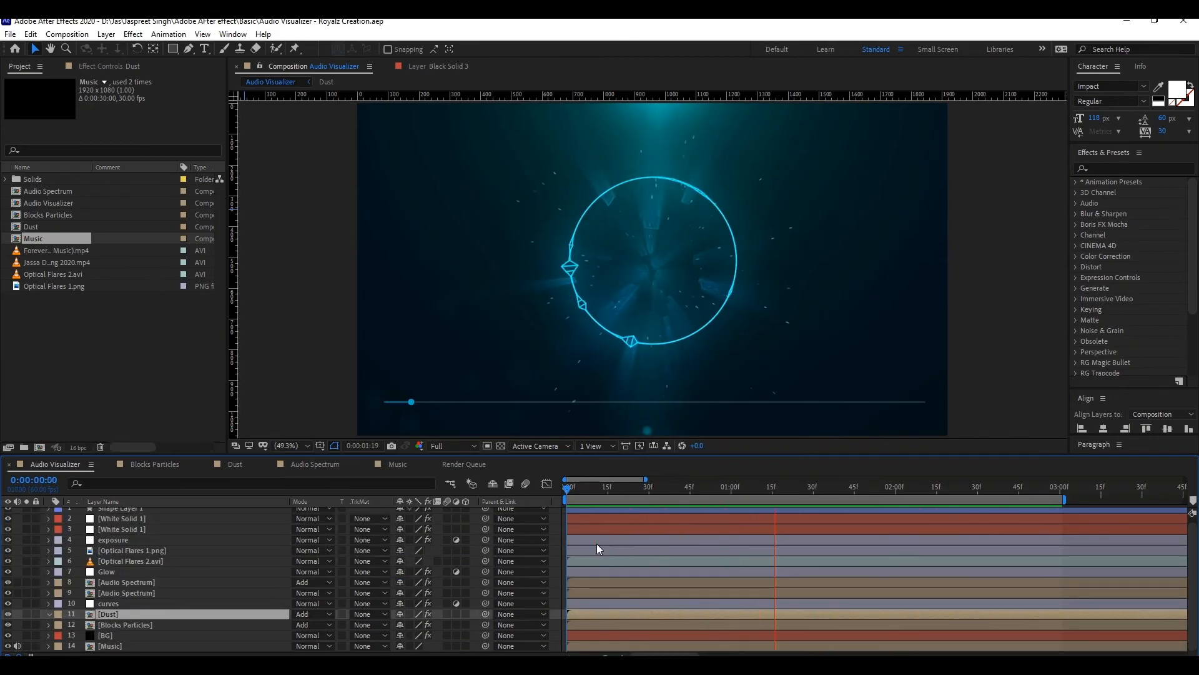
- Stop the preview, place a vertical guide left of the spectrum circle, and time-stretch the Dust layer to a duration of 0:00:50:00
{"action": "key", "text": "space"}
{"action": "left_click_drag", "start_coordinate": [232, 318], "coordinate": [470, 332]}
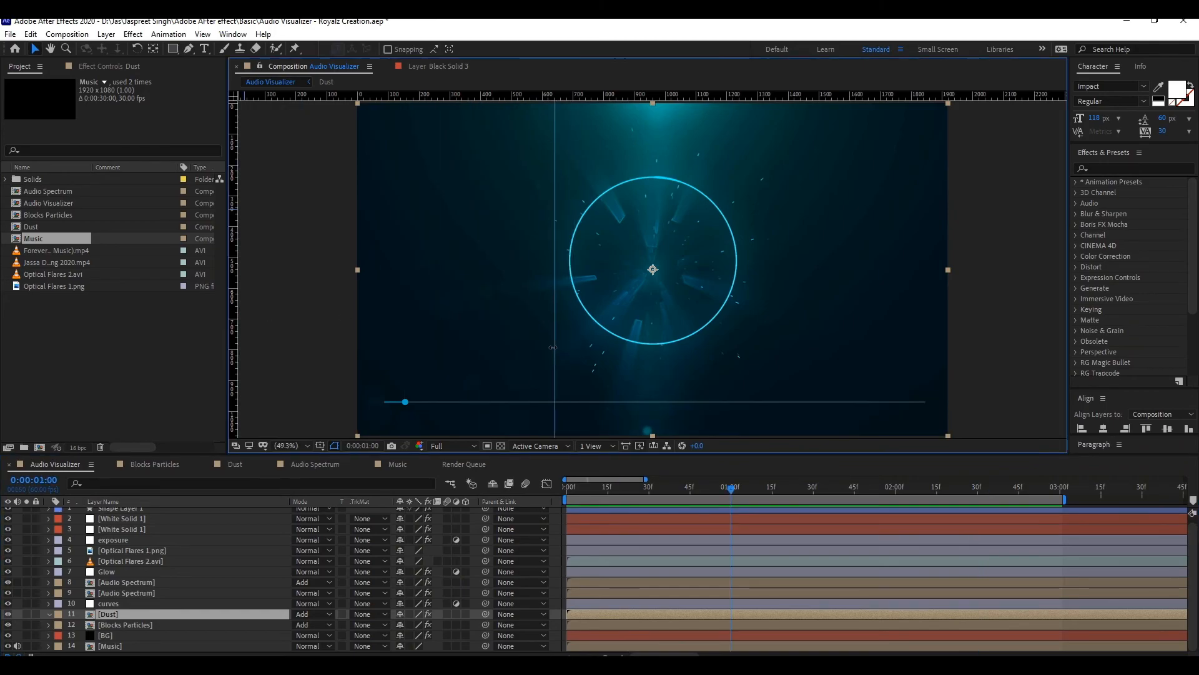
{"action": "right_click", "coordinate": [212, 614]}
{"action": "mouse_move", "coordinate": [285, 322]}
{"action": "left_click", "coordinate": [411, 355]}
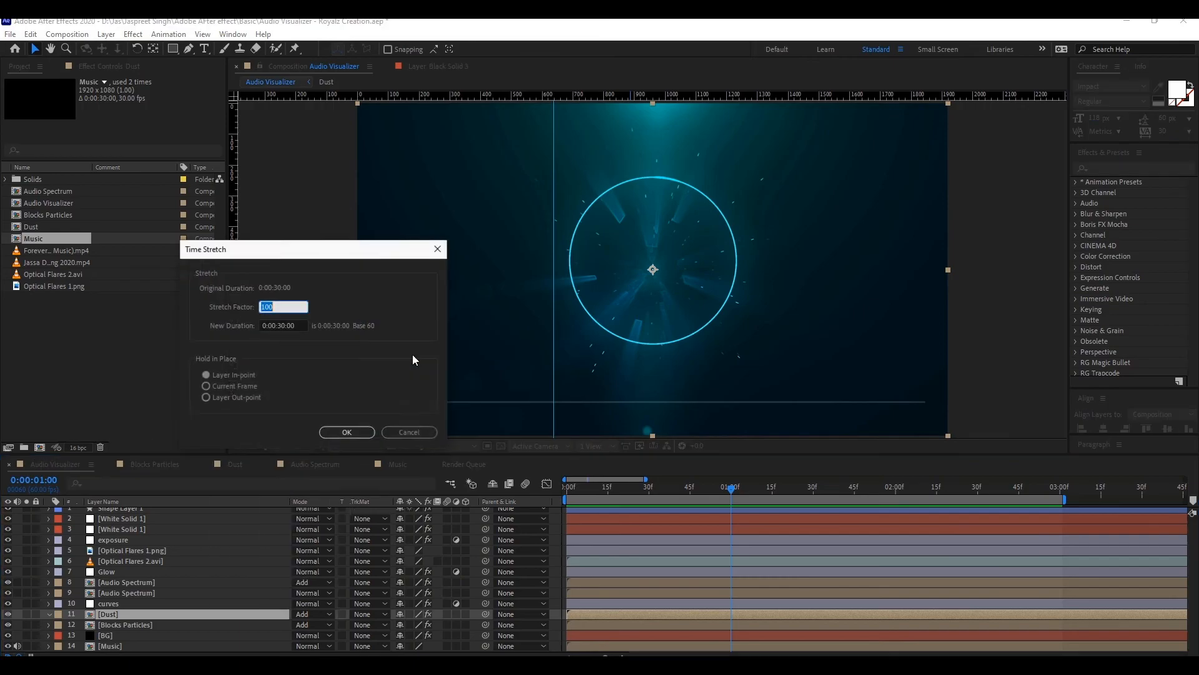
{"action": "left_click", "coordinate": [286, 327]}
{"action": "key", "text": "BackSpace"}
{"action": "key", "text": "BackSpace"}
{"action": "type", "text": "50"}
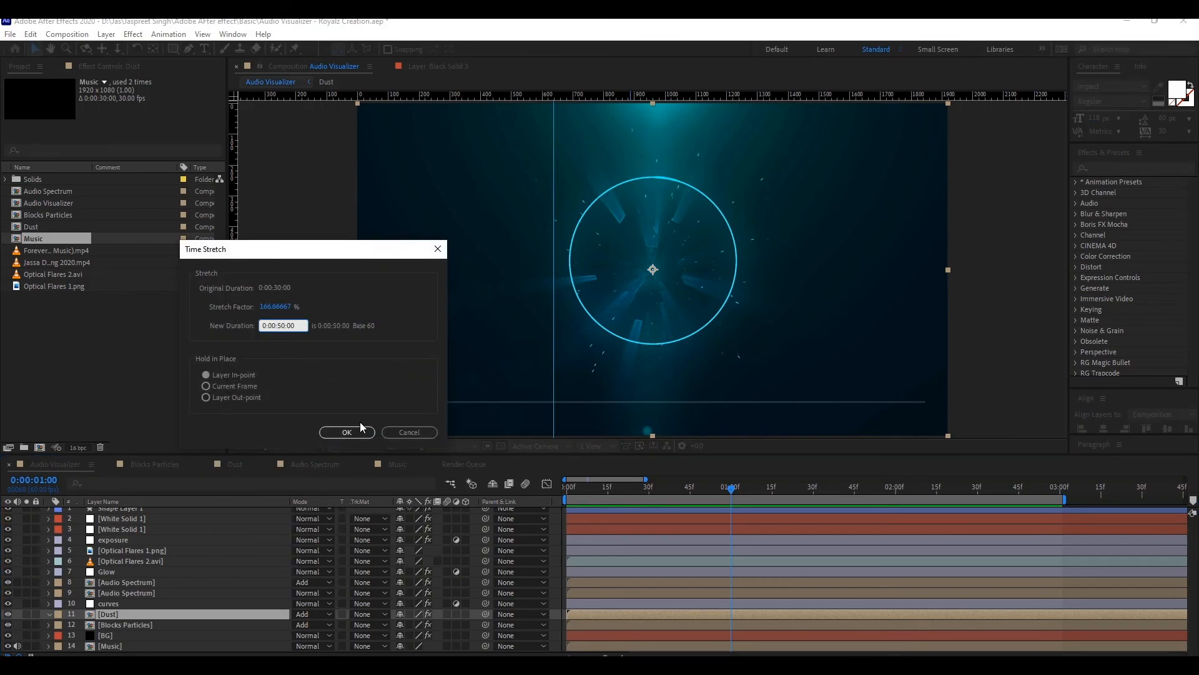
{"action": "left_click", "coordinate": [347, 432]}
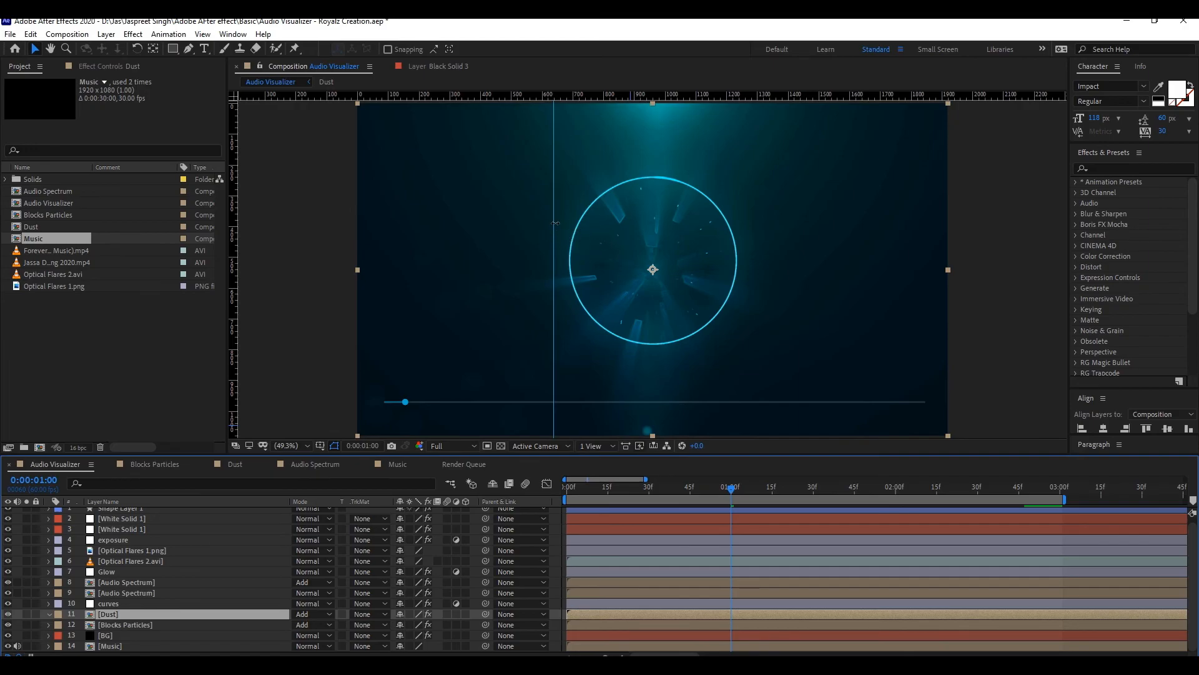
- Return to the start of the timeline and preview the composition with the slower dust
{"action": "left_click_drag", "start_coordinate": [678, 486], "coordinate": [565, 490]}
{"action": "key", "text": "space"}
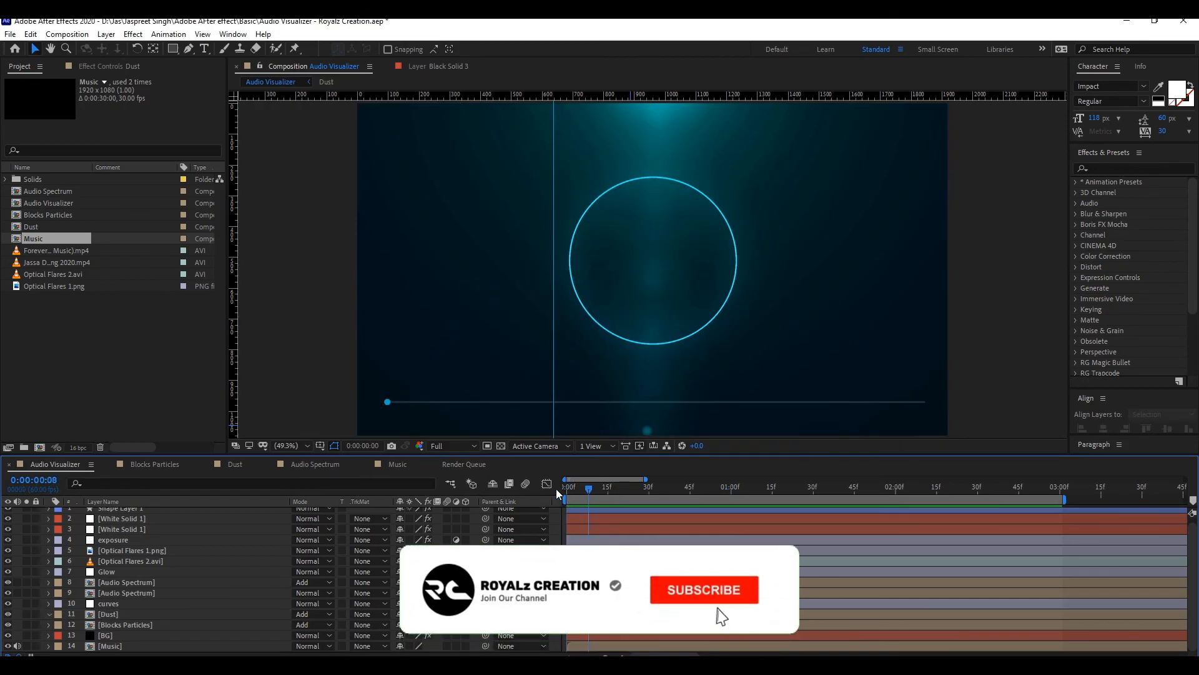
{"action": "left_click_drag", "start_coordinate": [586, 487], "coordinate": [556, 490]}
{"action": "key", "text": "space"}
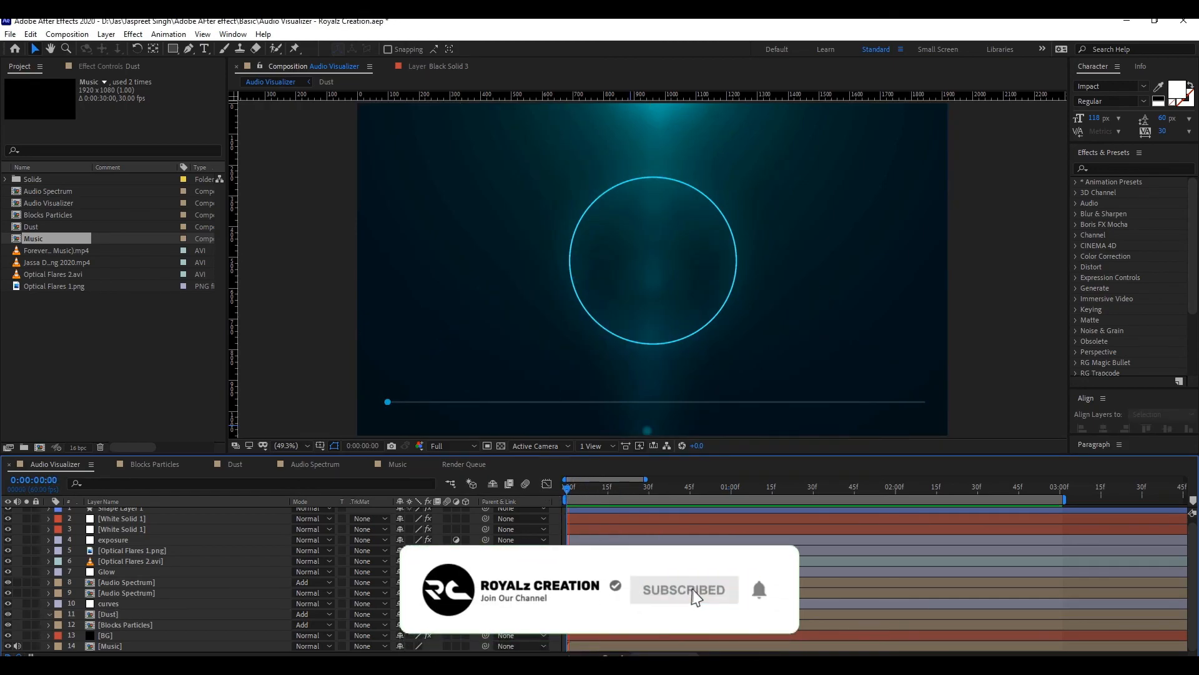